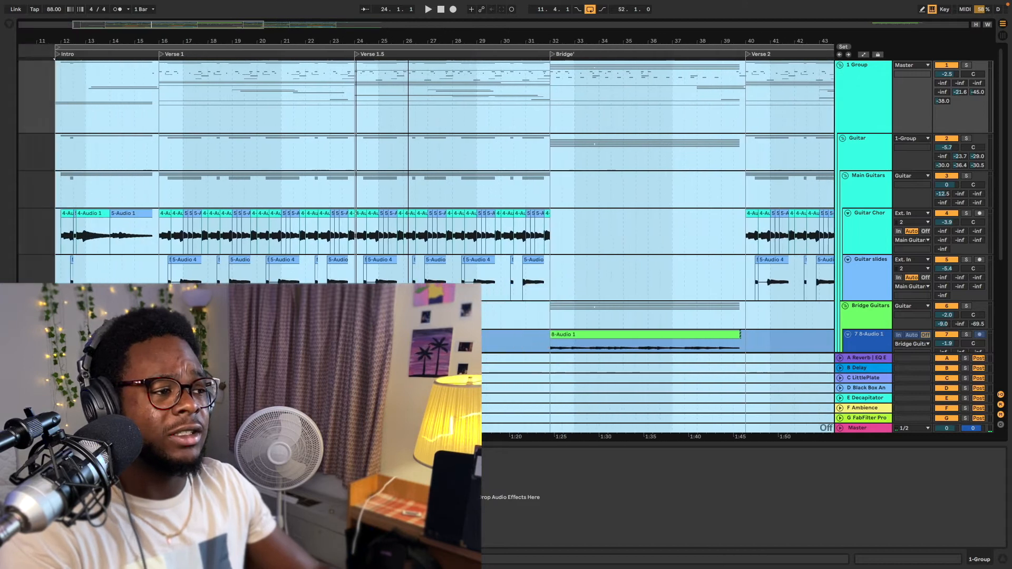
# - Audition the Guitar Chords track on its own, playing from the start of the Intro and from the start of Verse 1
pyautogui.hscroll(-4, 94, 231)
pyautogui.click(122, 237)
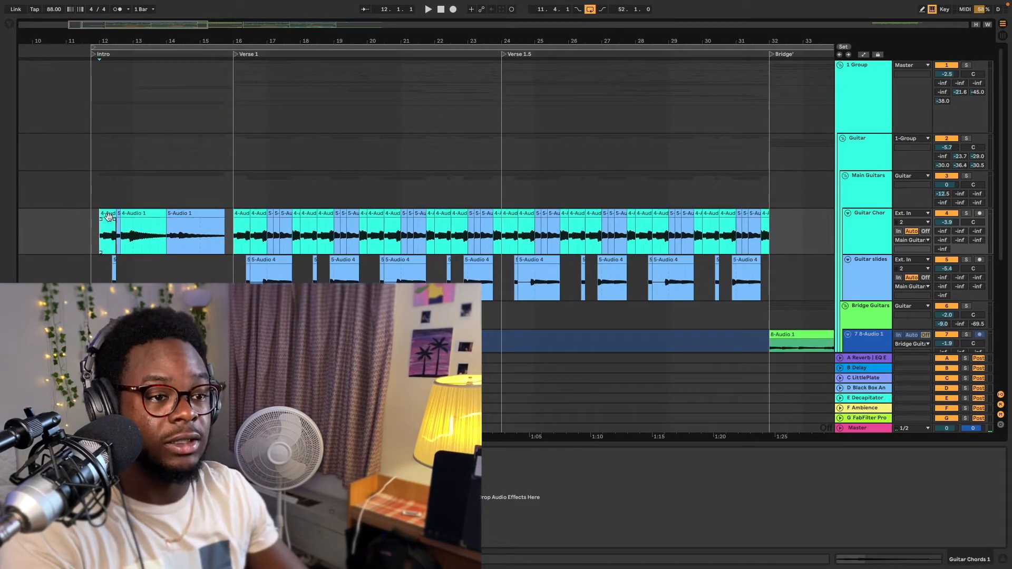
pyautogui.press('space')
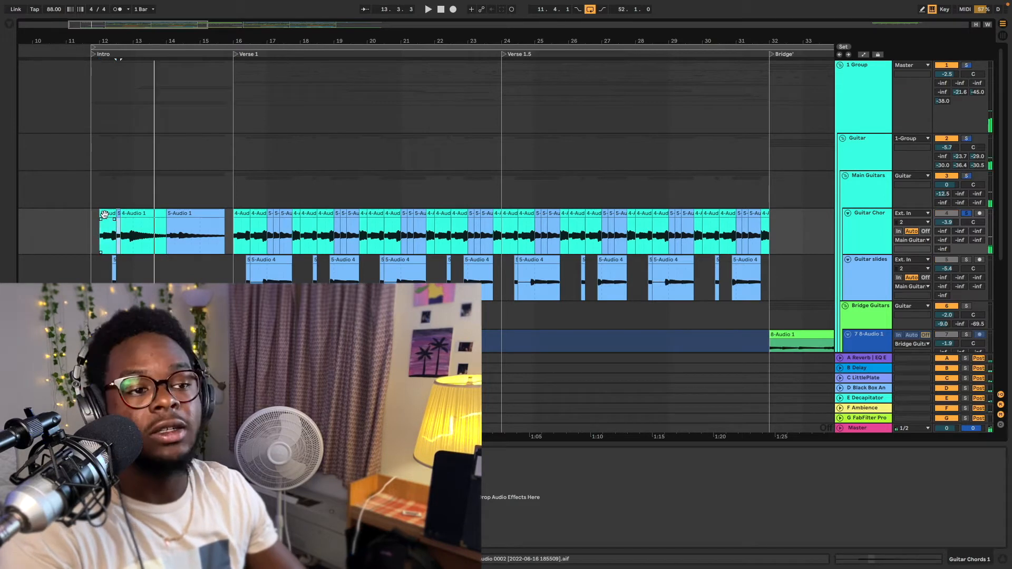
pyautogui.click(104, 214)
pyautogui.press('space')
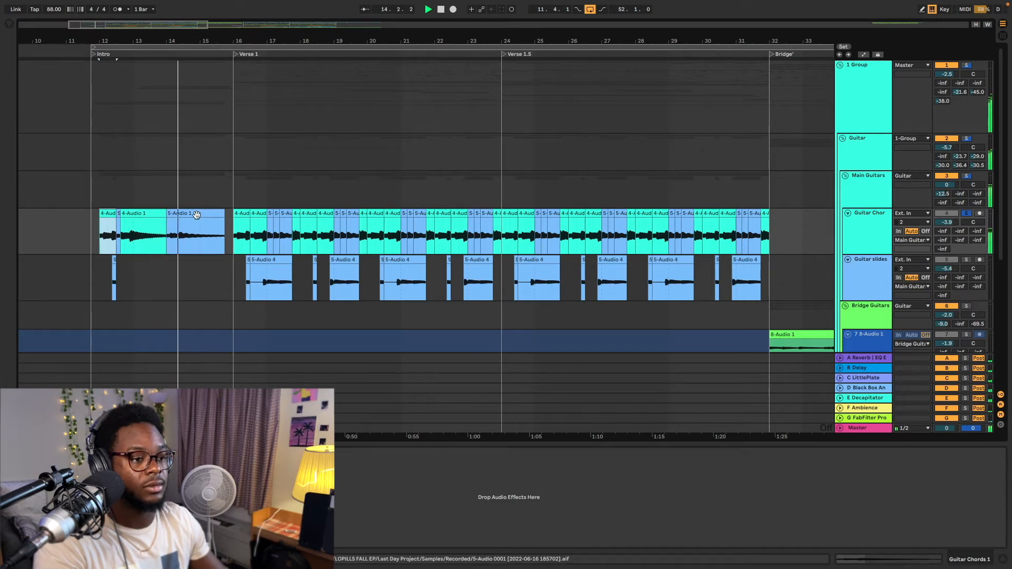
pyautogui.press('space')
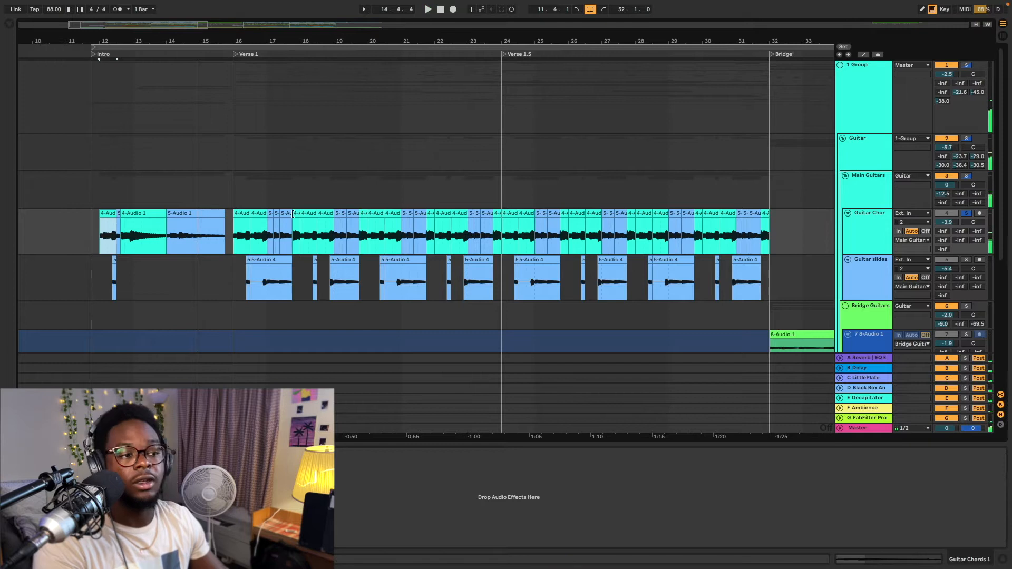
pyautogui.click(243, 212)
pyautogui.press('space')
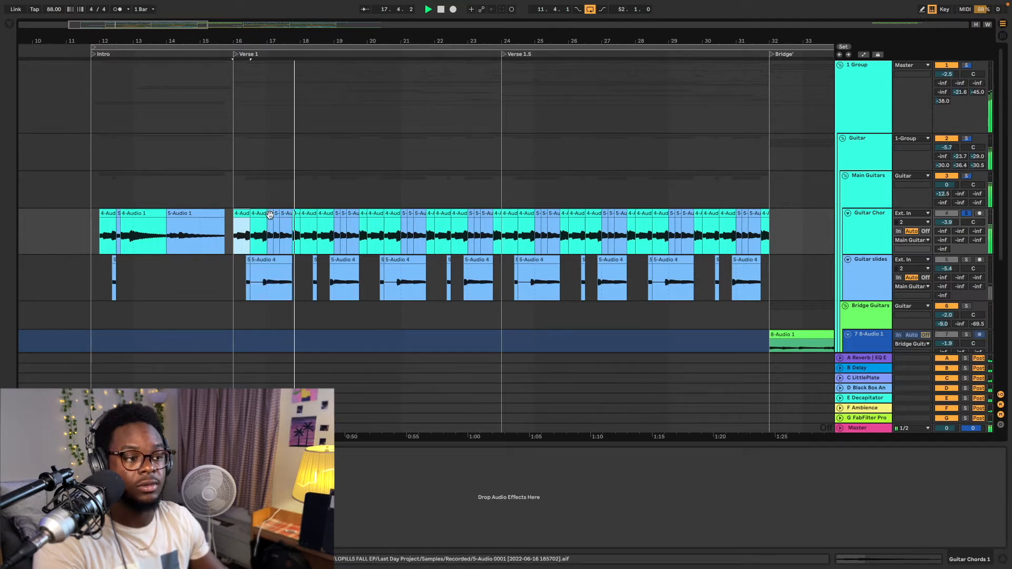
# - Solo the Guitar slides track and play it from its first clip in Verse 1, then clear the solo
pyautogui.click(114, 283)
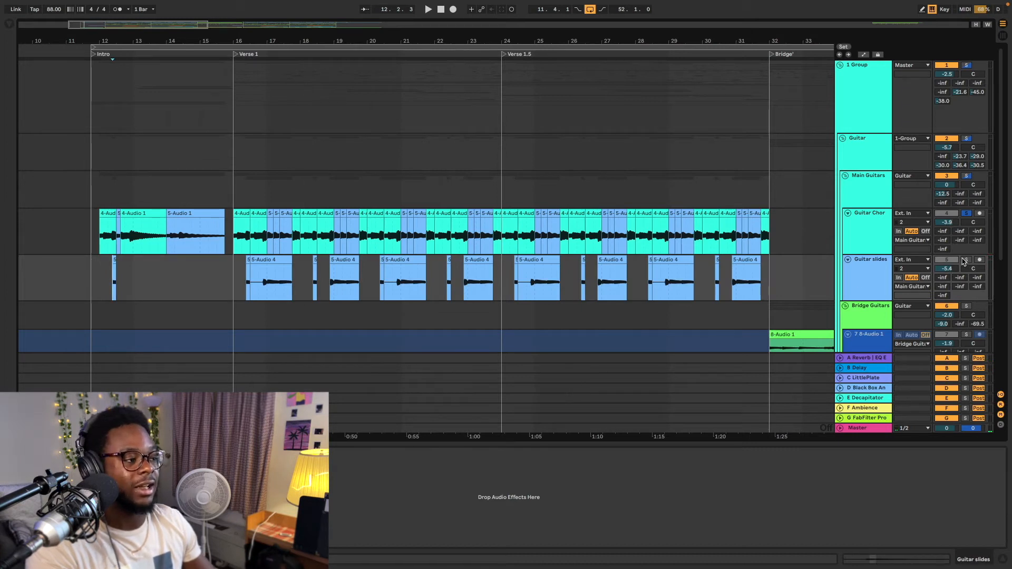
pyautogui.click(244, 284)
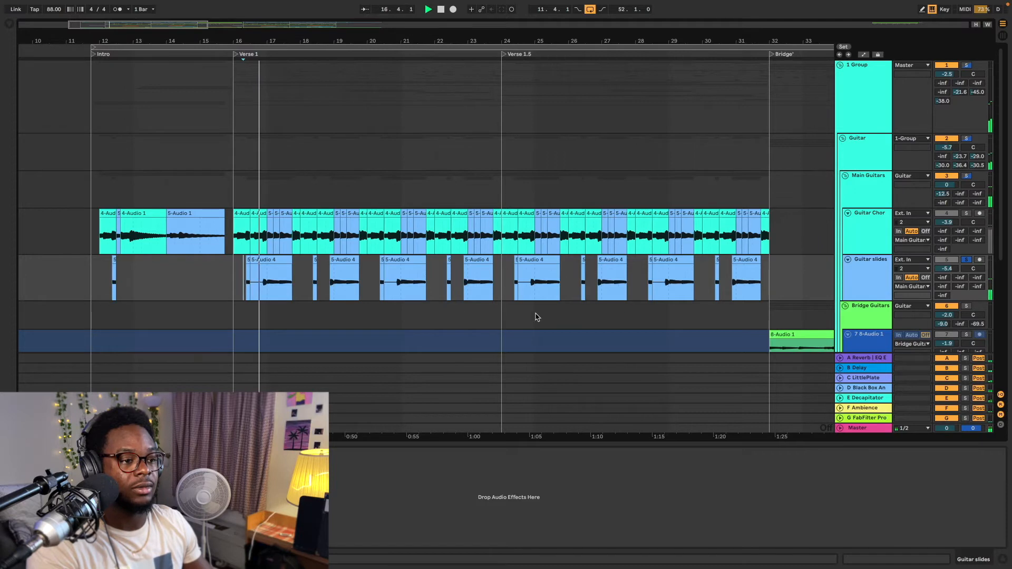
pyautogui.click(967, 259)
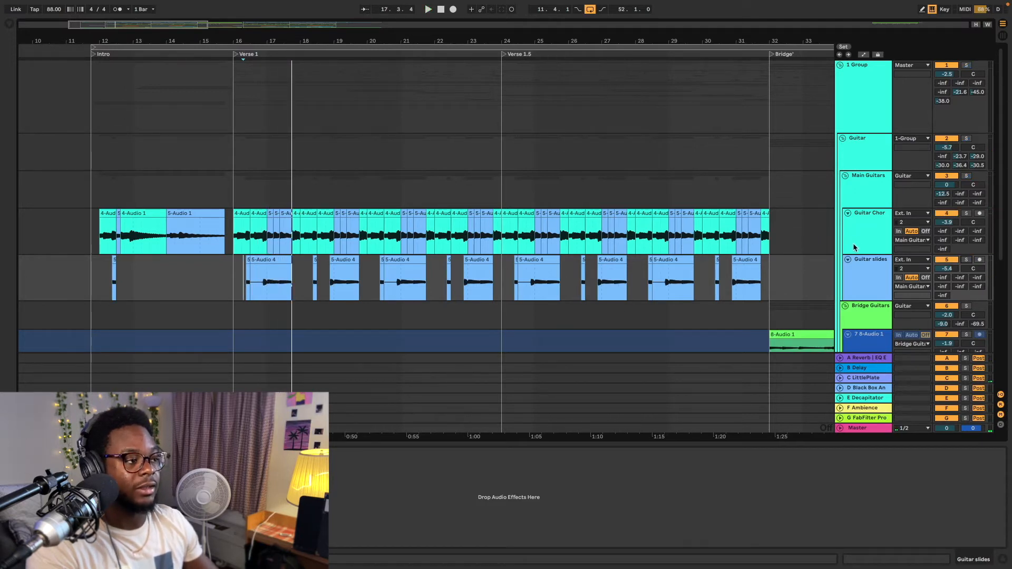
# - Inspect the bx_rockrack amp on Main Guitars, and audition the soloed group with its Audio Effect Rack bypassed before switching the rack back on
pyautogui.scroll(-3, 885, 195)
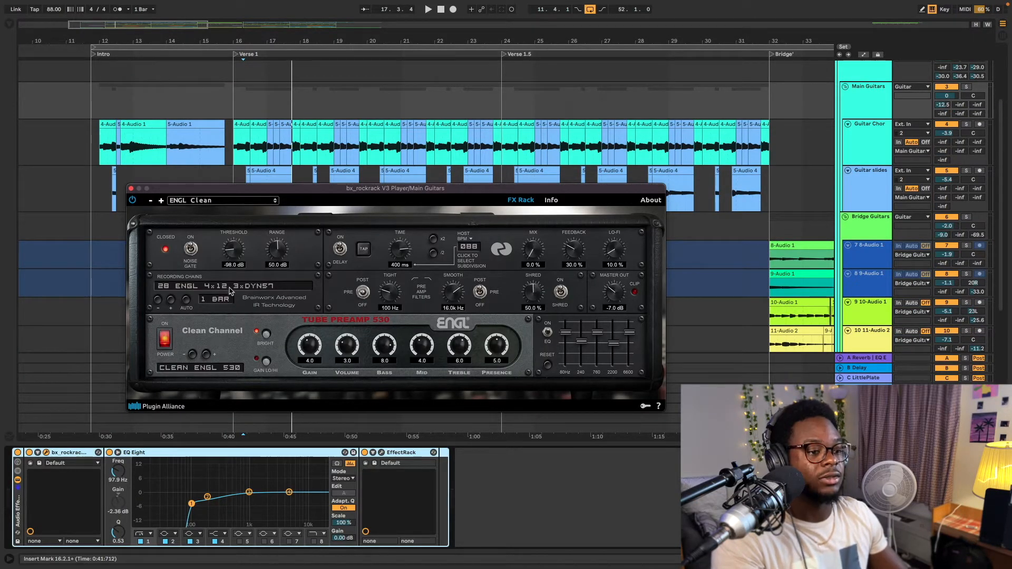
pyautogui.click(132, 189)
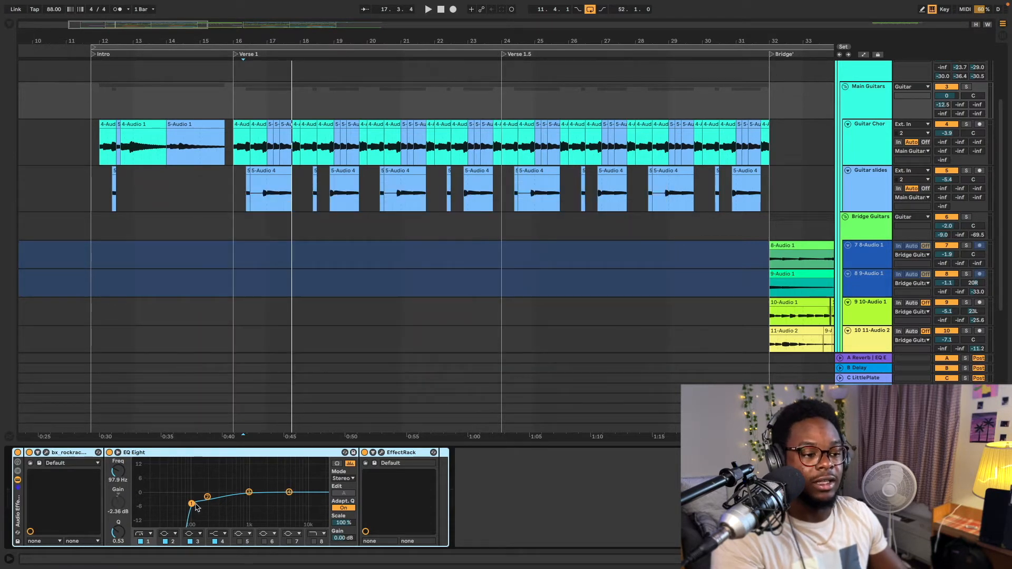
pyautogui.click(18, 452)
pyautogui.press('space')
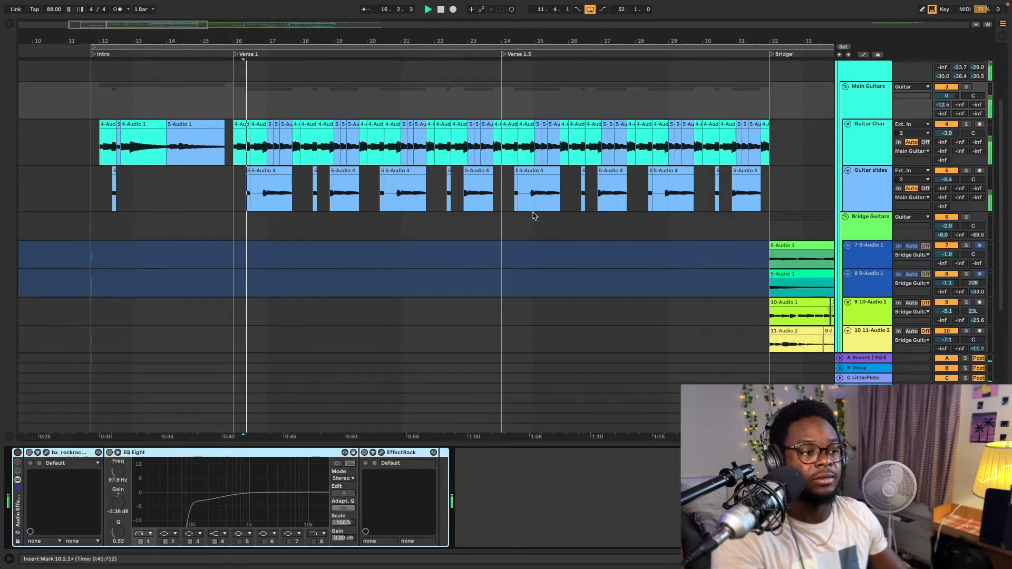
pyautogui.click(969, 88)
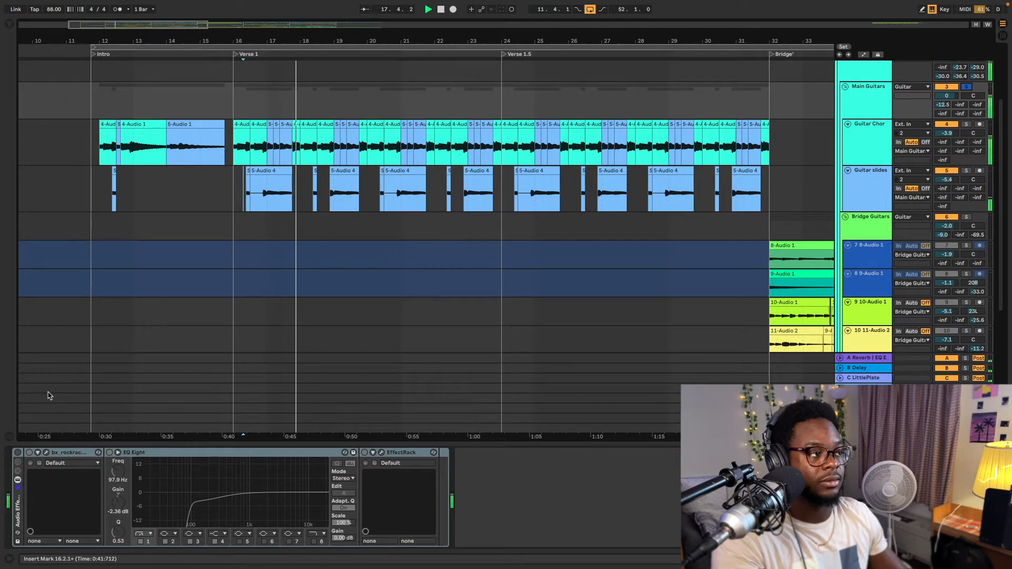
pyautogui.click(19, 453)
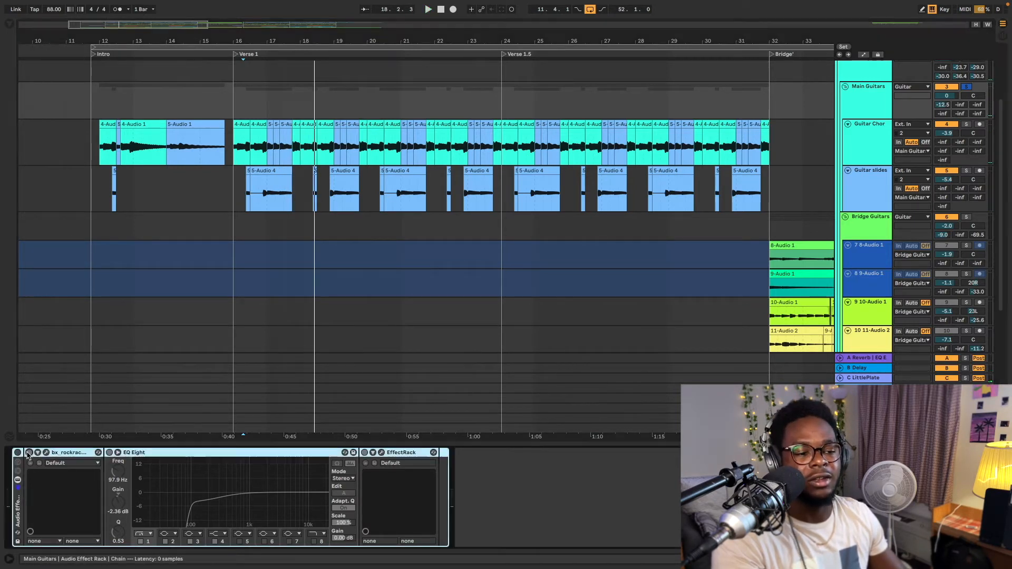
pyautogui.click(18, 454)
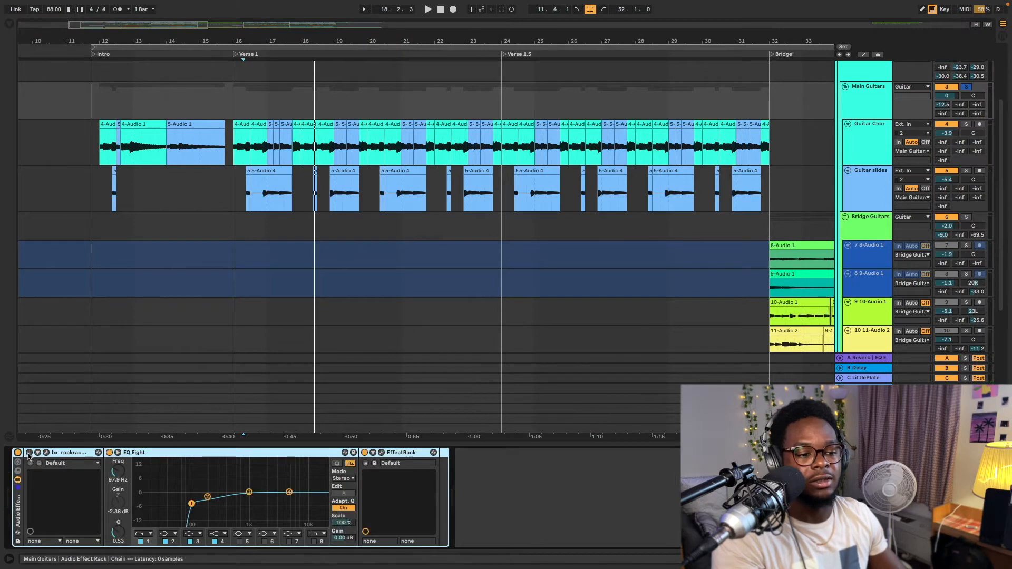
# - Bypass the Main Guitars devices and re-enable bx_rockrack, EQ Eight and EffectRack one by one during playback to compare their sound
pyautogui.click(109, 452)
pyautogui.click(364, 452)
pyautogui.press('space')
pyautogui.click(29, 452)
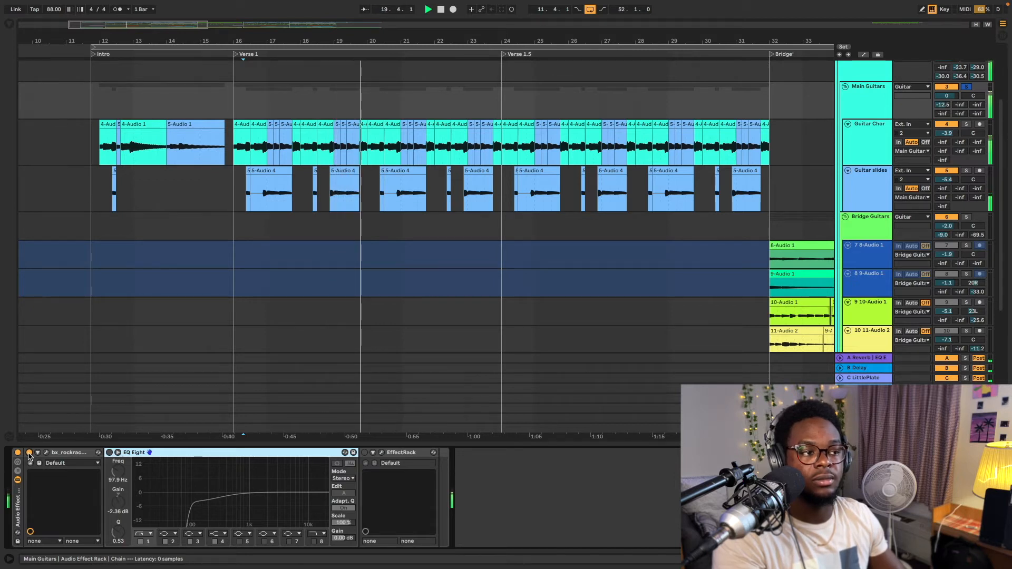
pyautogui.click(109, 453)
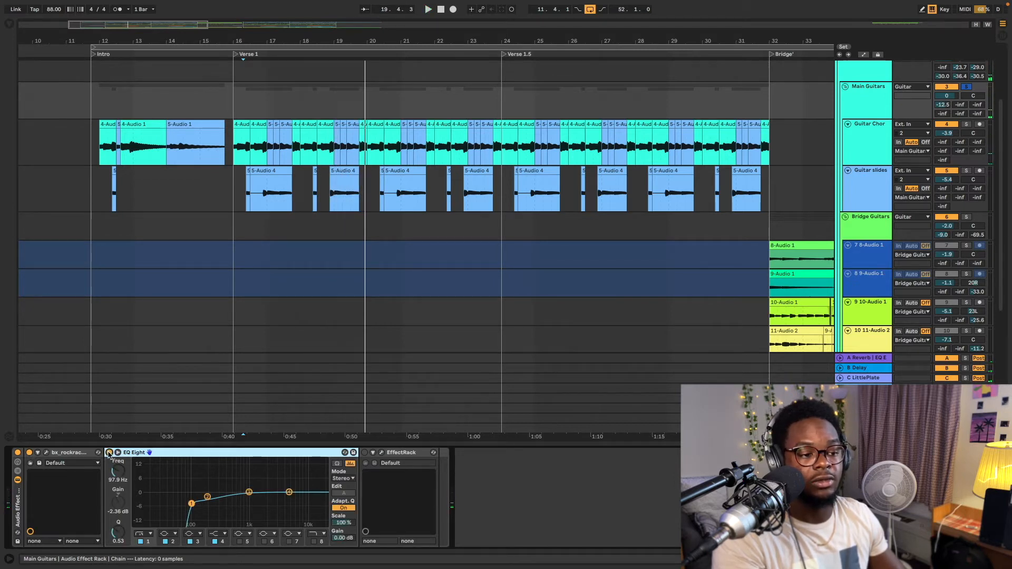
pyautogui.press('space')
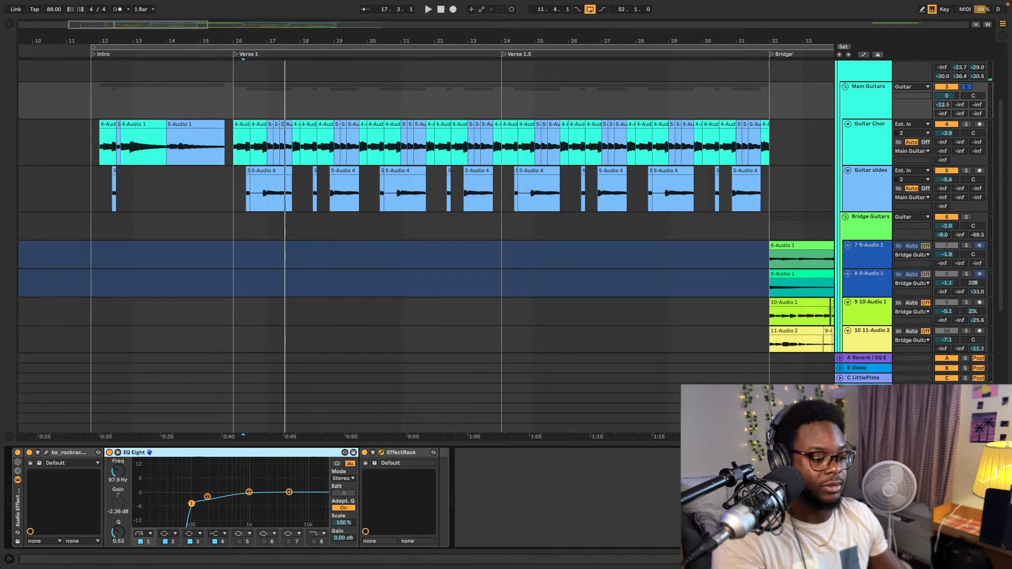
# - Inspect the EffectRack plugin with its CE-1 Chorus preset while playing the soloed Main Guitars, then close its window
pyautogui.moveTo(451, 525); pyautogui.dragTo(526, 44)
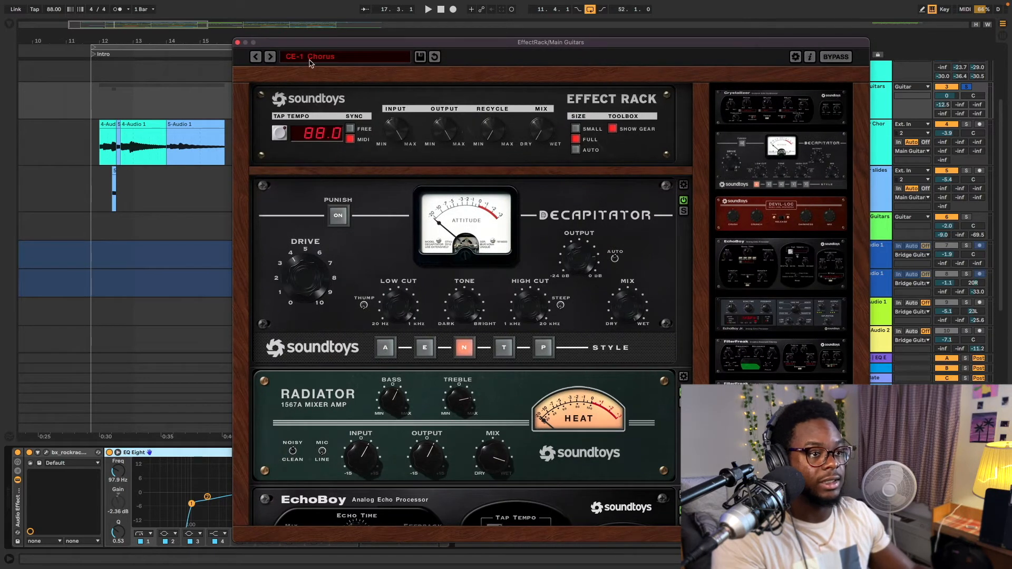
pyautogui.click(327, 60)
pyautogui.click(540, 142)
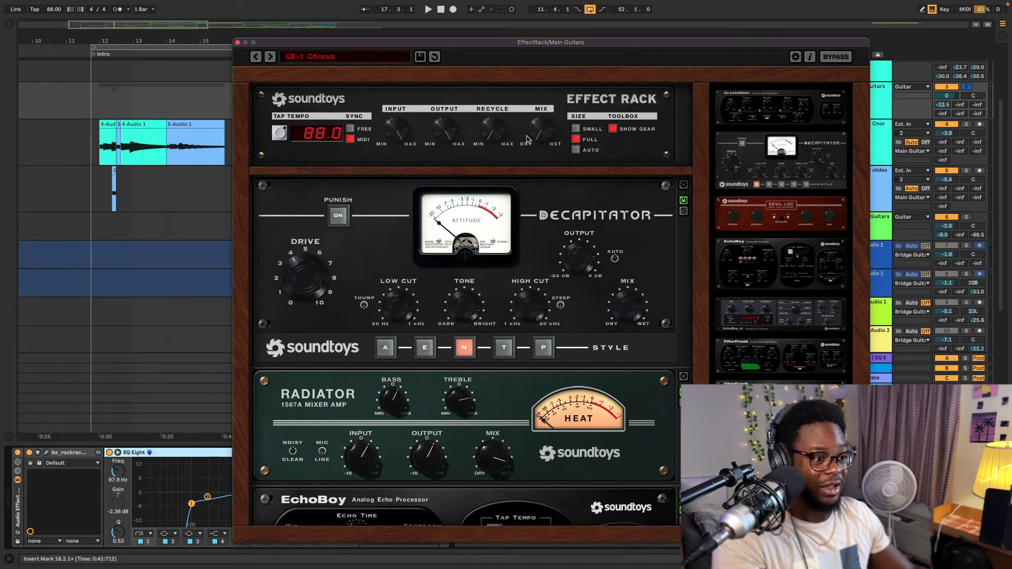
pyautogui.press('space')
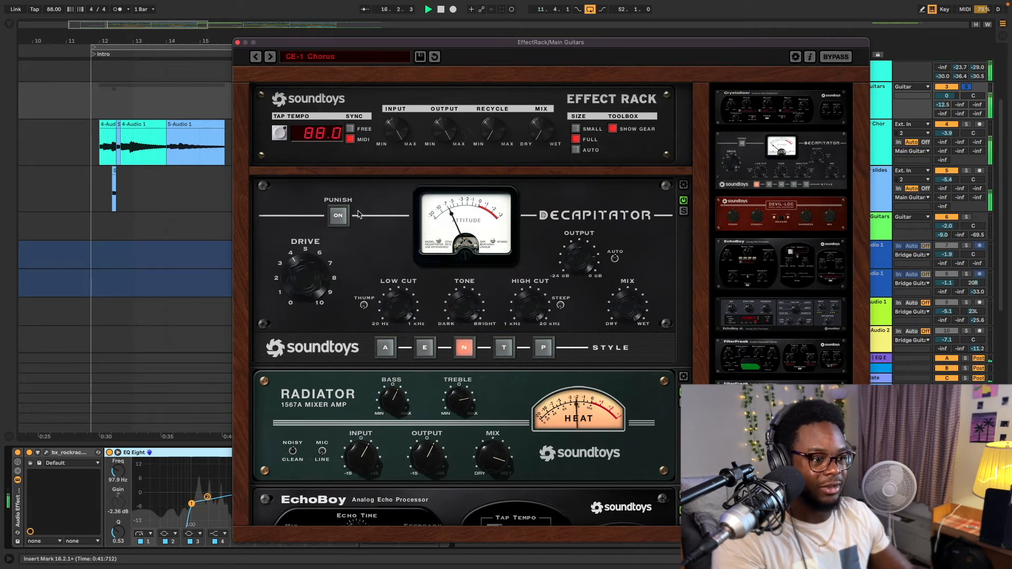
pyautogui.moveTo(303, 41); pyautogui.dragTo(165, 22)
pyautogui.moveTo(407, 117); pyautogui.dragTo(374, 1)
pyautogui.press('space')
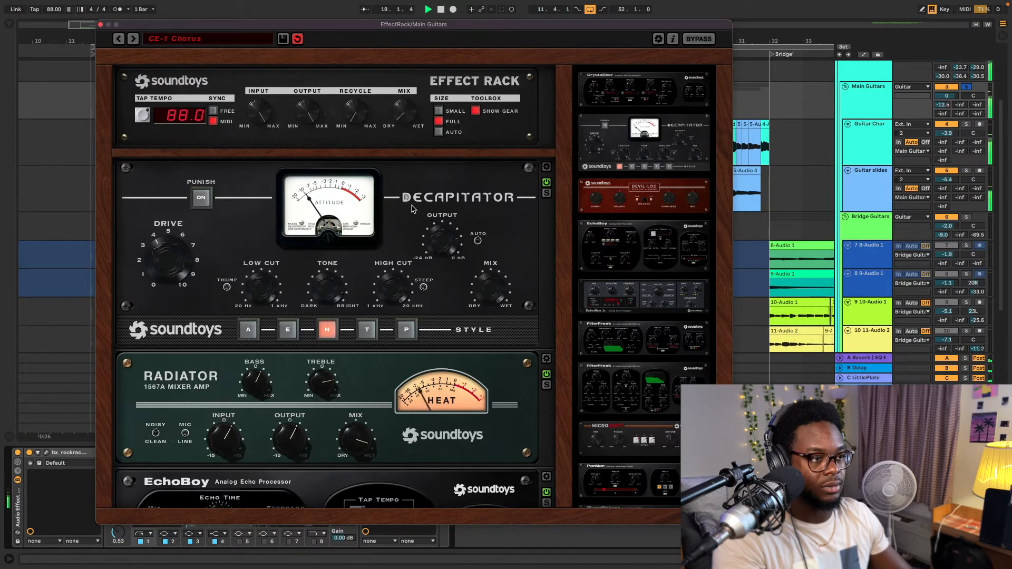
pyautogui.click(102, 25)
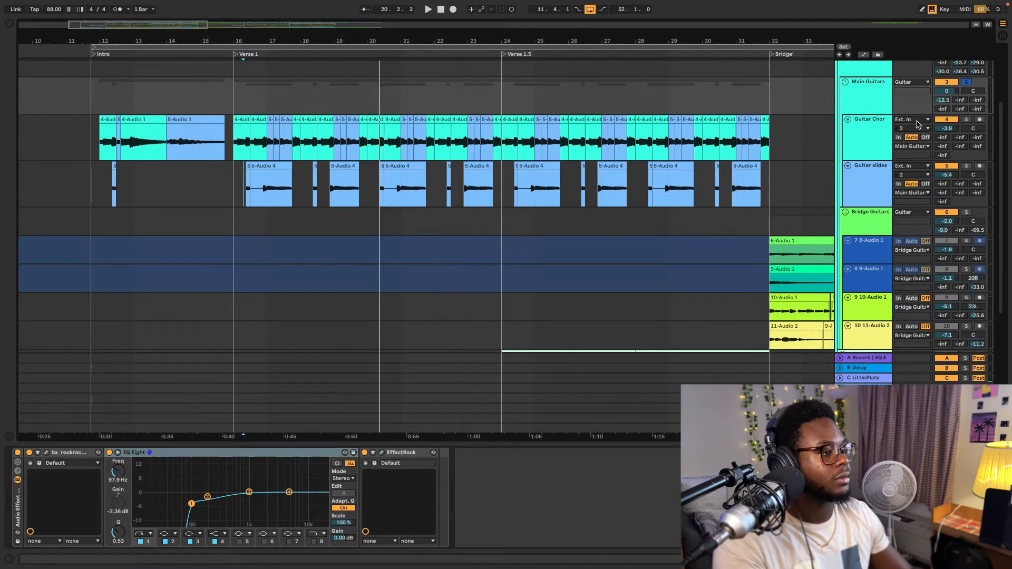
# - Solo the Bridge Guitars group and play the arrangement from the Bridge marker at bar 32
pyautogui.scroll(-2, 843, 121)
pyautogui.scroll(5, 868, 150)
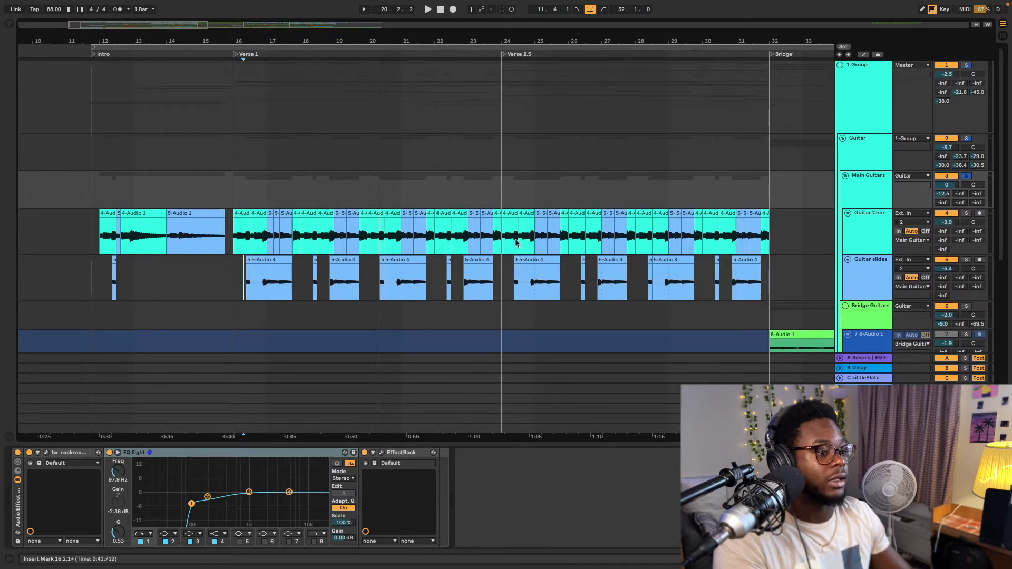
pyautogui.scroll(-3, 268, 190)
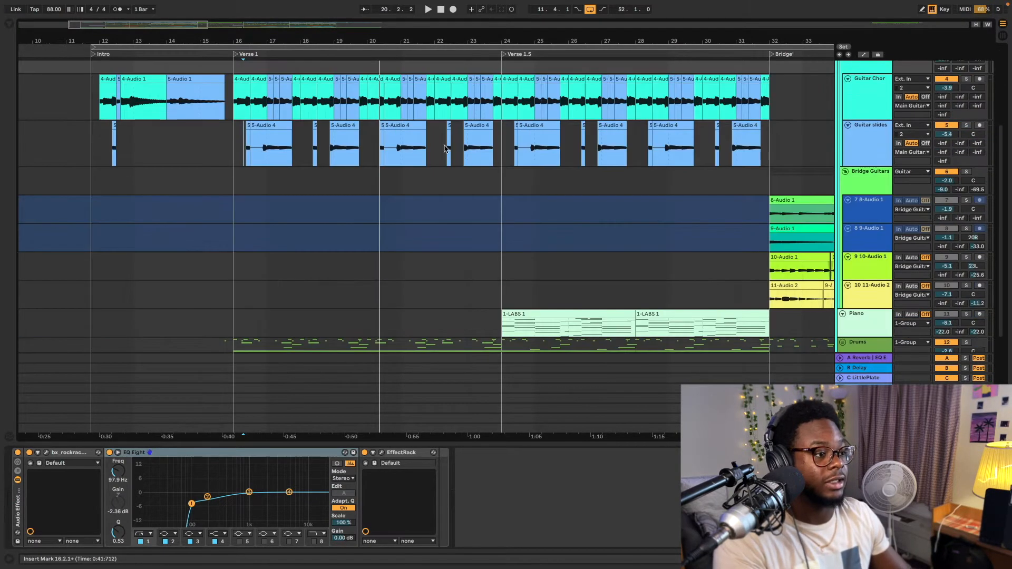
pyautogui.moveTo(188, 24); pyautogui.dragTo(253, 22)
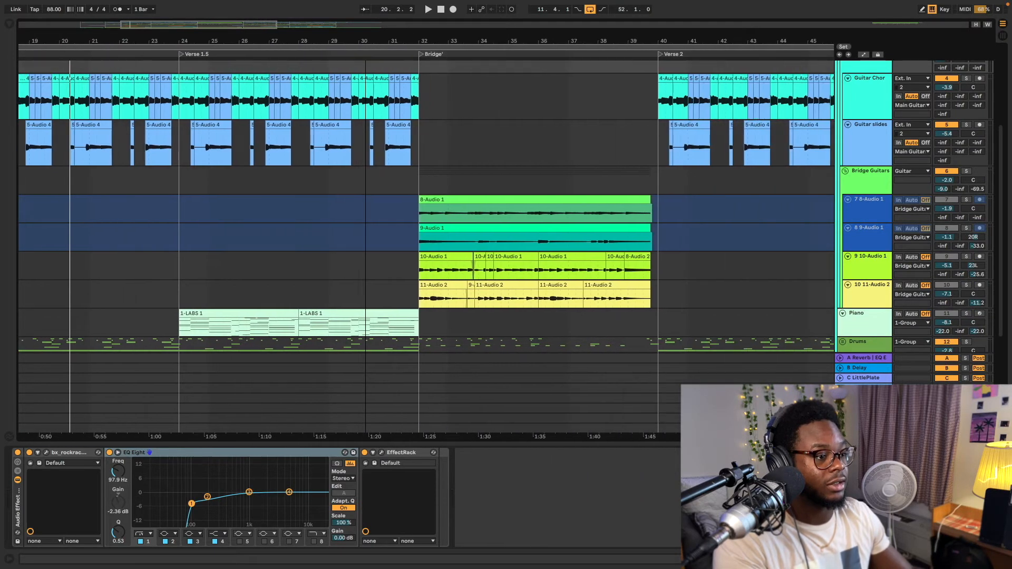
pyautogui.click(418, 212)
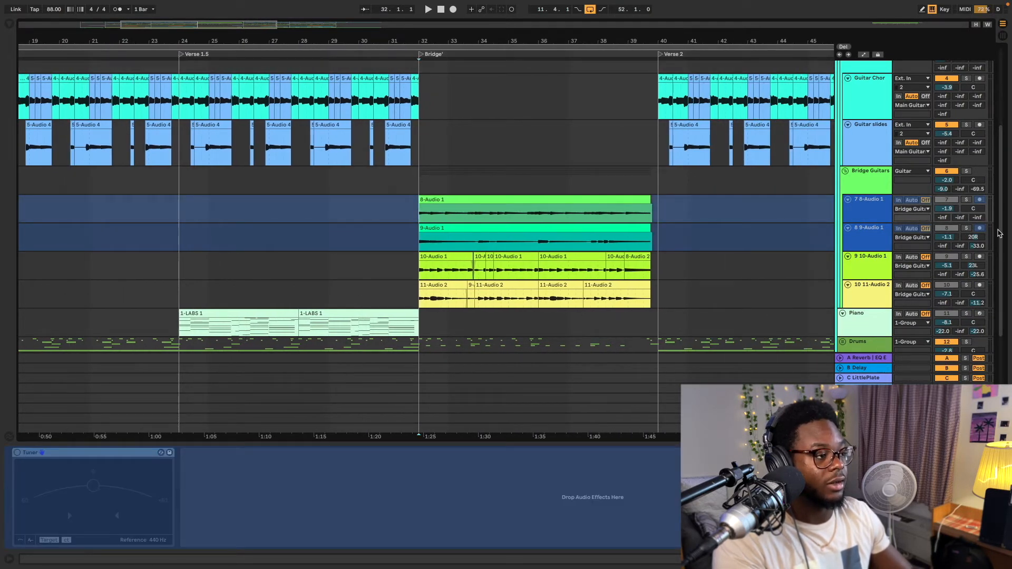
pyautogui.click(880, 183)
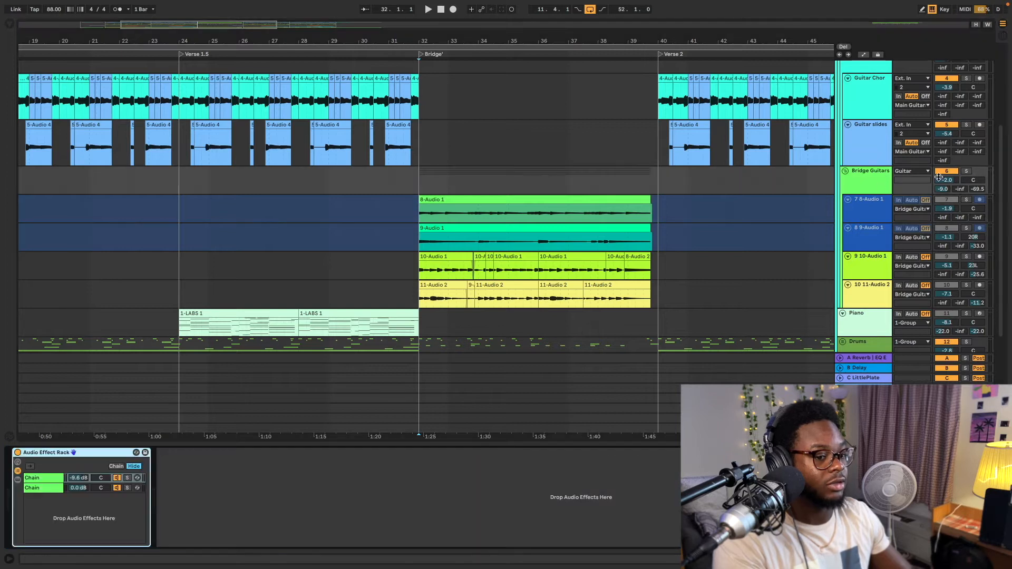
pyautogui.click(965, 172)
pyautogui.press('space')
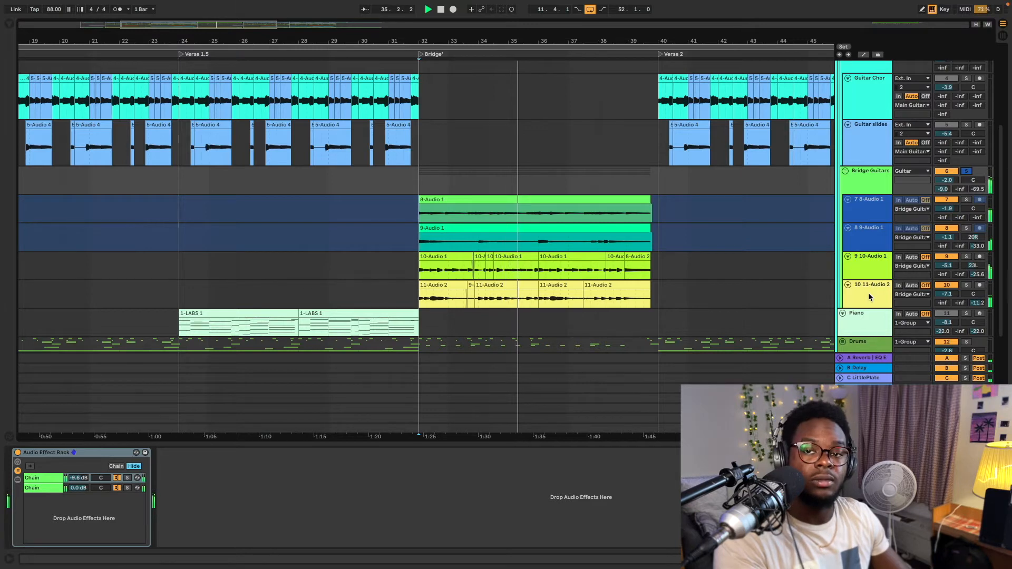
# - Audition the four Bridge Guitars tracks one at a time from the start of the Bridge, then clear the solo
pyautogui.click(418, 218)
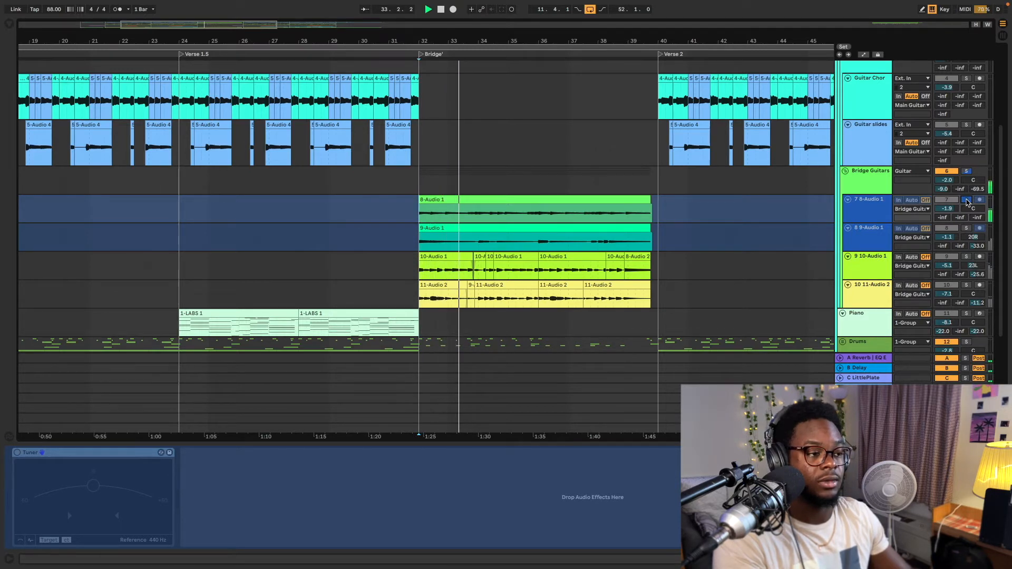
pyautogui.click(967, 228)
pyautogui.press('space')
pyautogui.press('space')
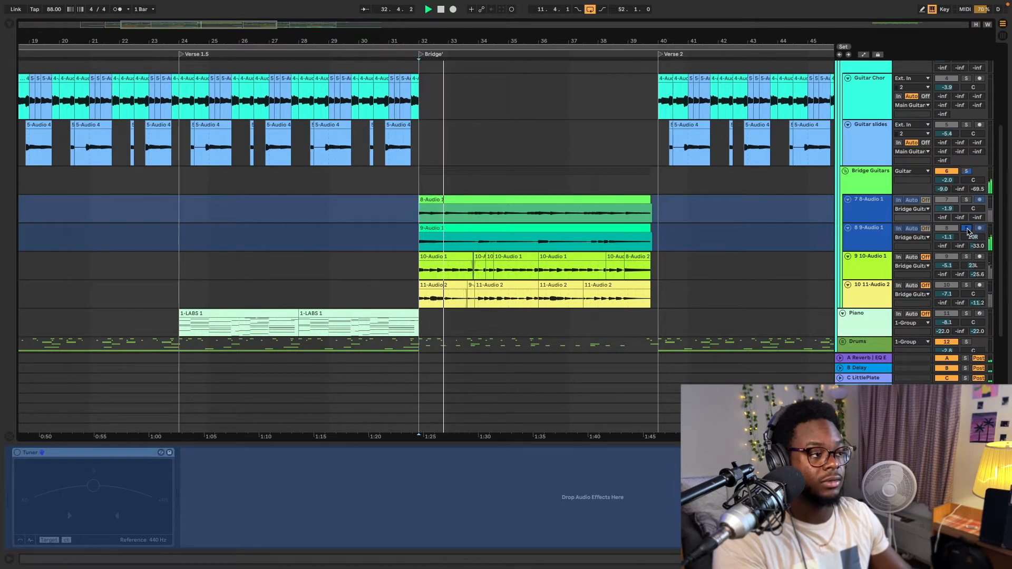
pyautogui.click(968, 256)
pyautogui.press('space')
pyautogui.press('space')
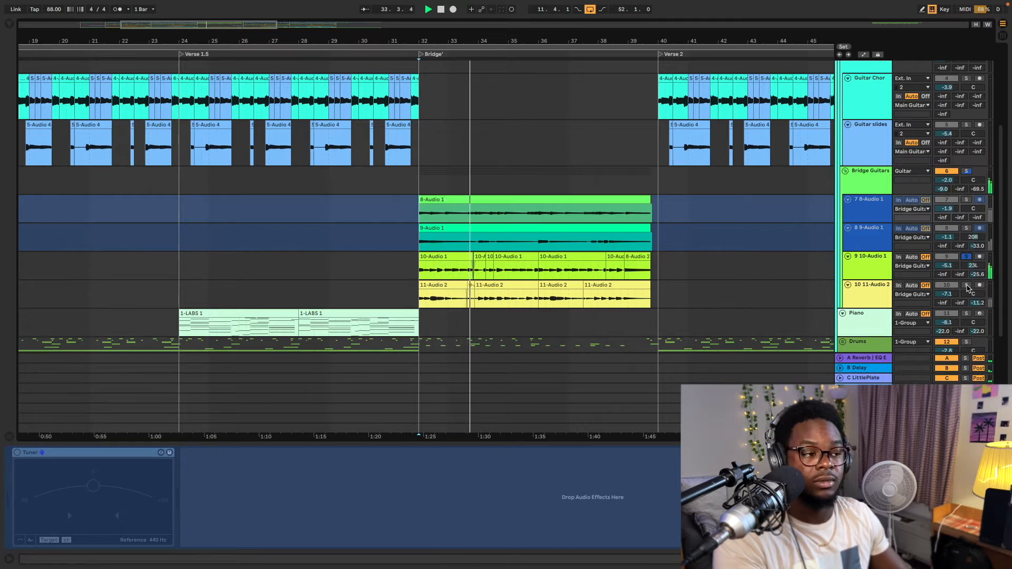
pyautogui.press('space')
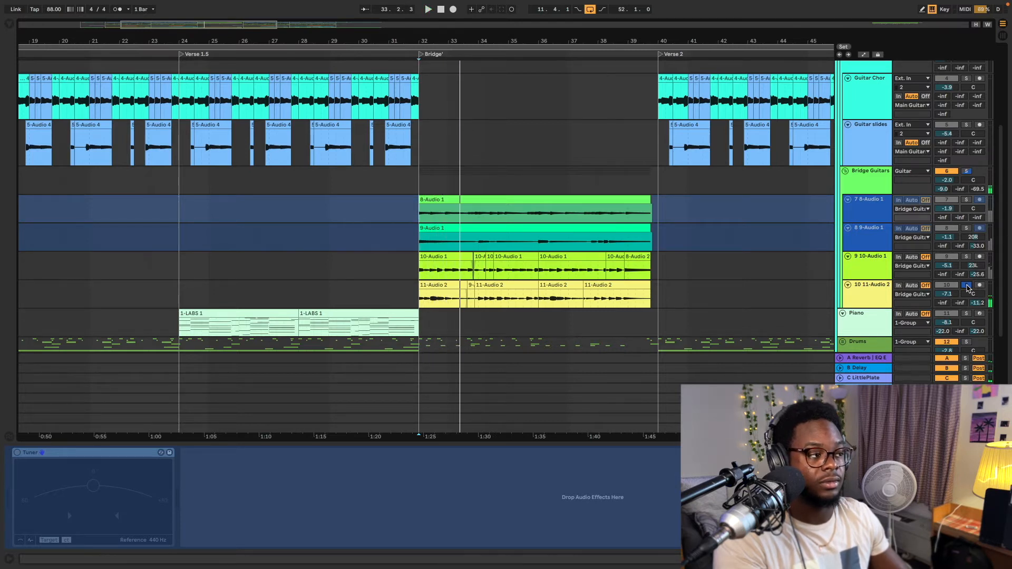
pyautogui.click(966, 285)
# - Show the devices in the first chain of the Bridge Guitars group's Audio Effect Rack
pyautogui.click(867, 297)
pyautogui.click(866, 279)
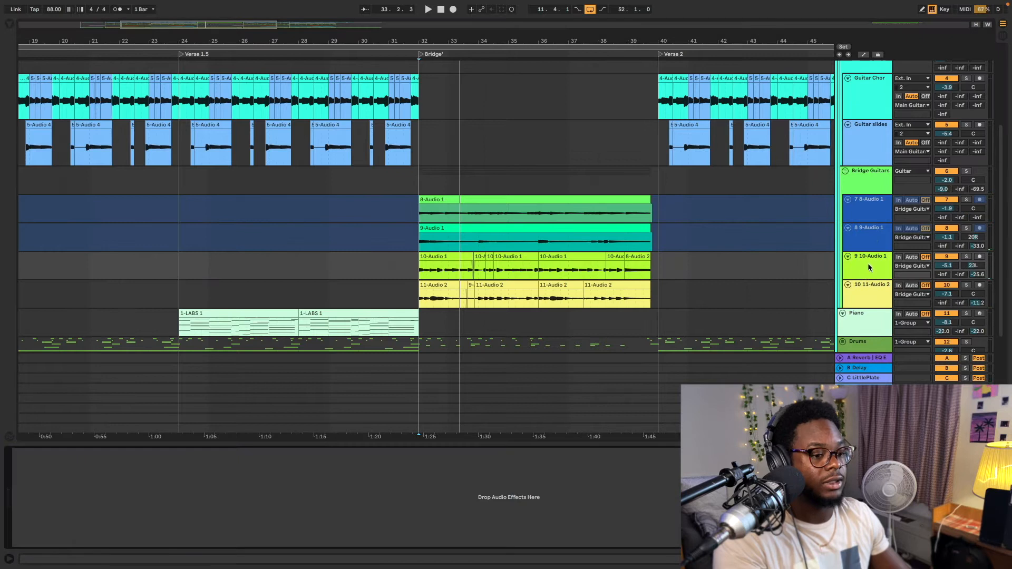
pyautogui.click(867, 171)
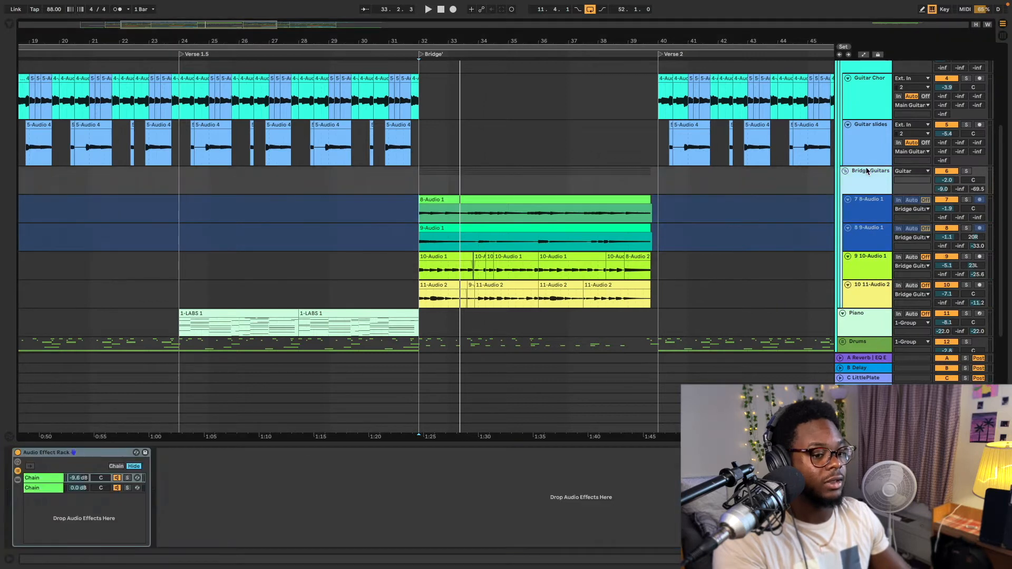
pyautogui.click(45, 482)
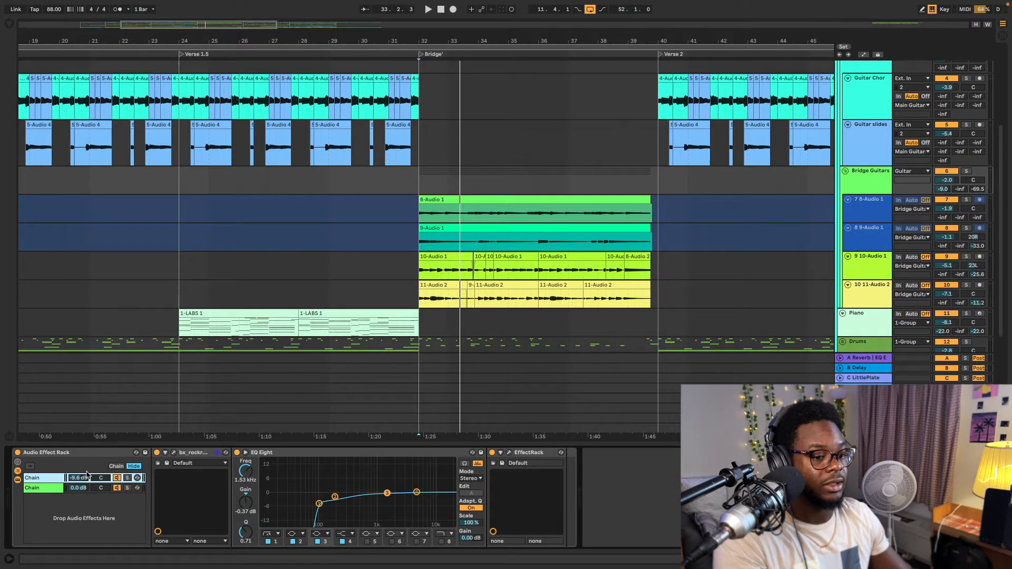
# - Compare the devices in the two chains of the Bridge Guitars Audio Effect Rack
pyautogui.click(33, 487)
pyautogui.click(47, 479)
pyautogui.click(46, 489)
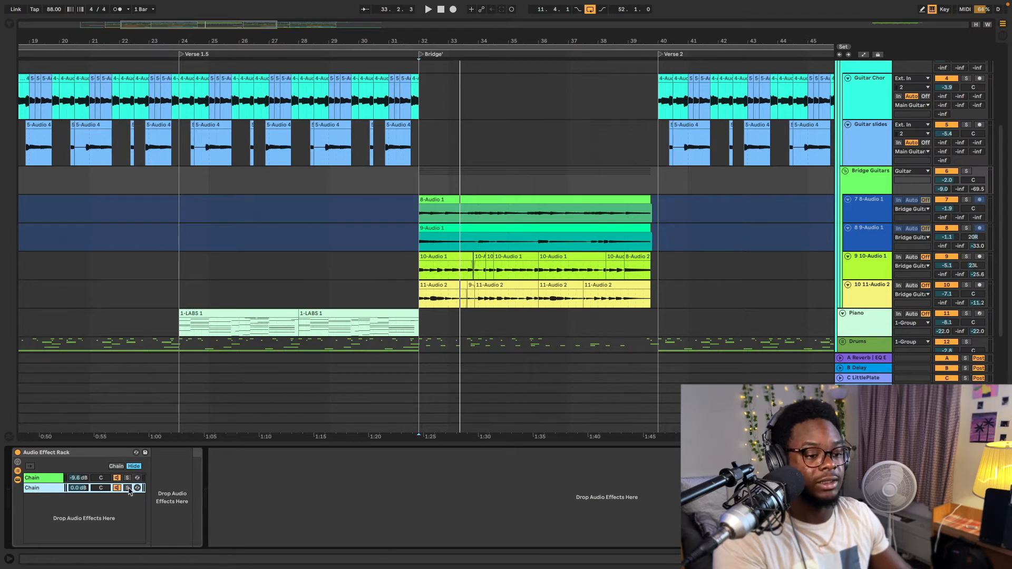
# - Solo the Bridge Guitars group, play it from the Bridge marker and solo the rack's two chains in turn
pyautogui.click(420, 222)
pyautogui.press('space')
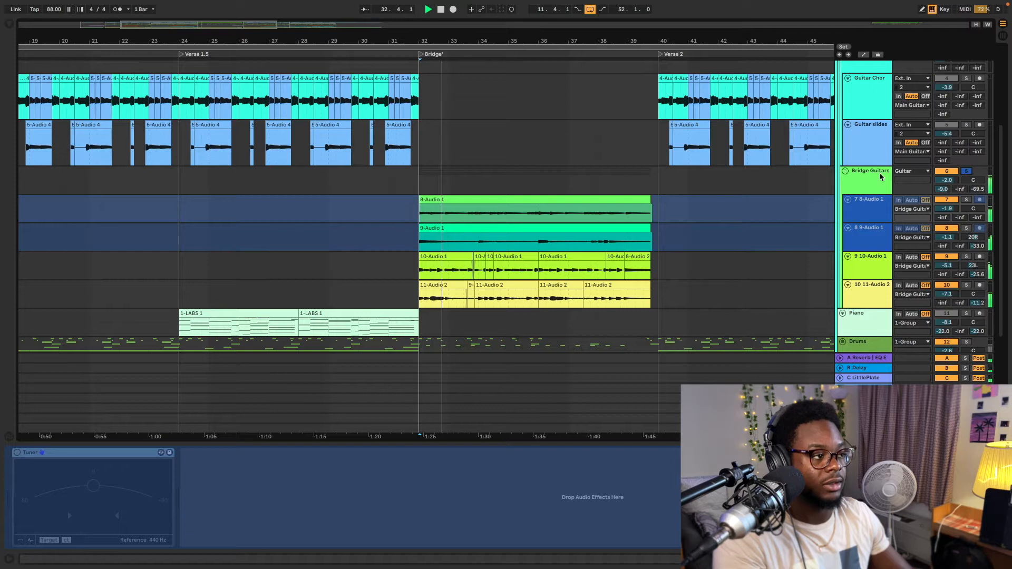
pyautogui.click(880, 176)
pyautogui.click(126, 488)
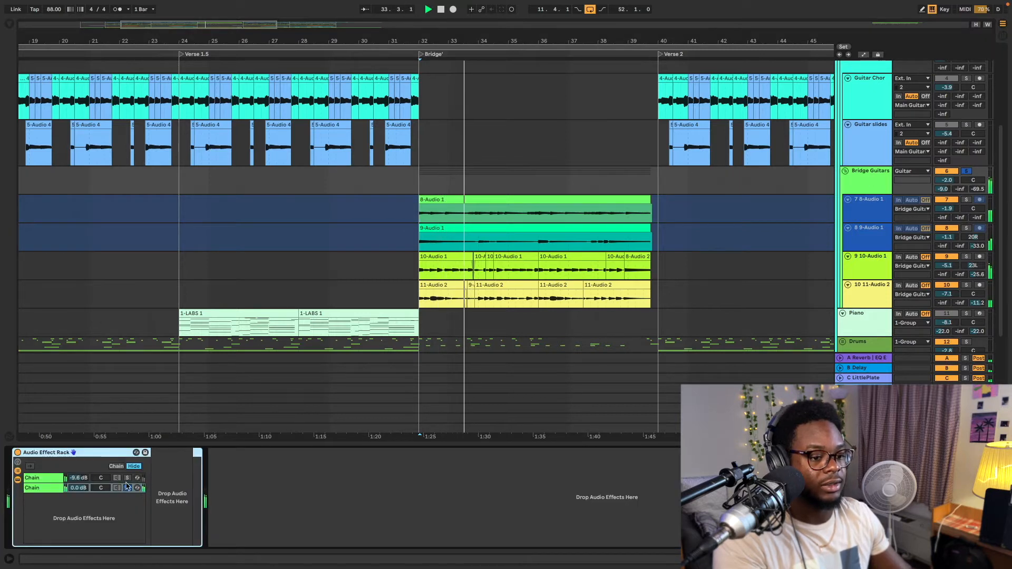
pyautogui.click(127, 478)
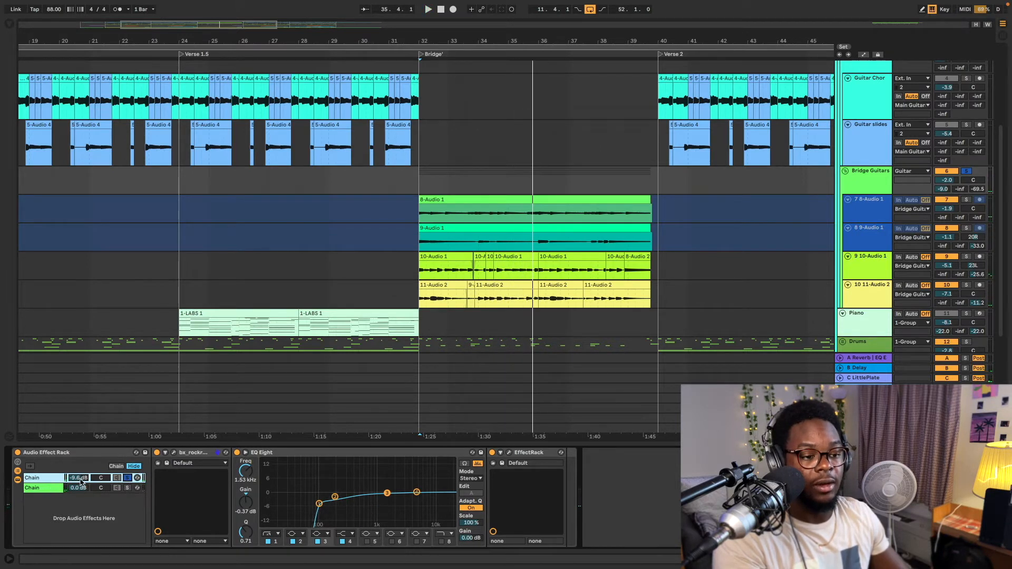
# - Replay the Bridge with the rack's second chain soloed, bring in the first chain for comparison, and stop playback
pyautogui.click(127, 488)
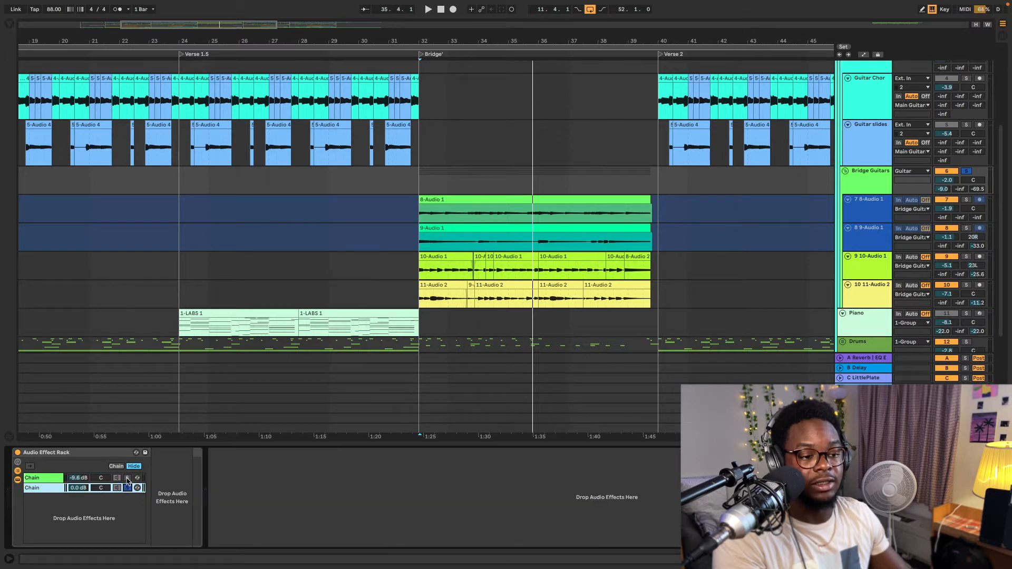
pyautogui.press('space')
pyautogui.click(66, 479)
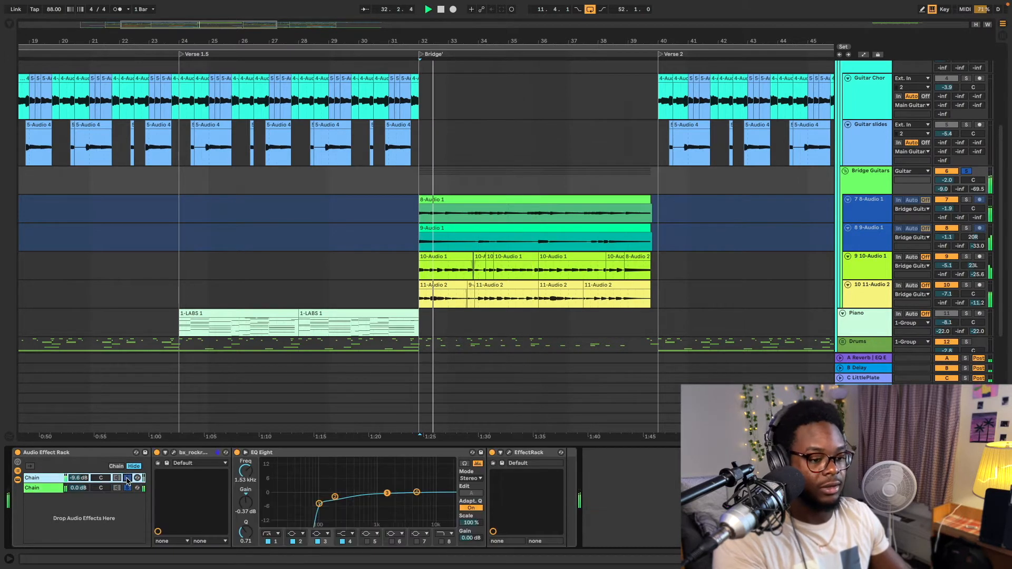
pyautogui.moveTo(67, 480)
pyautogui.mouseDown()
pyautogui.moveTo(67, 514)
pyautogui.moveTo(67, 466)
pyautogui.mouseUp()
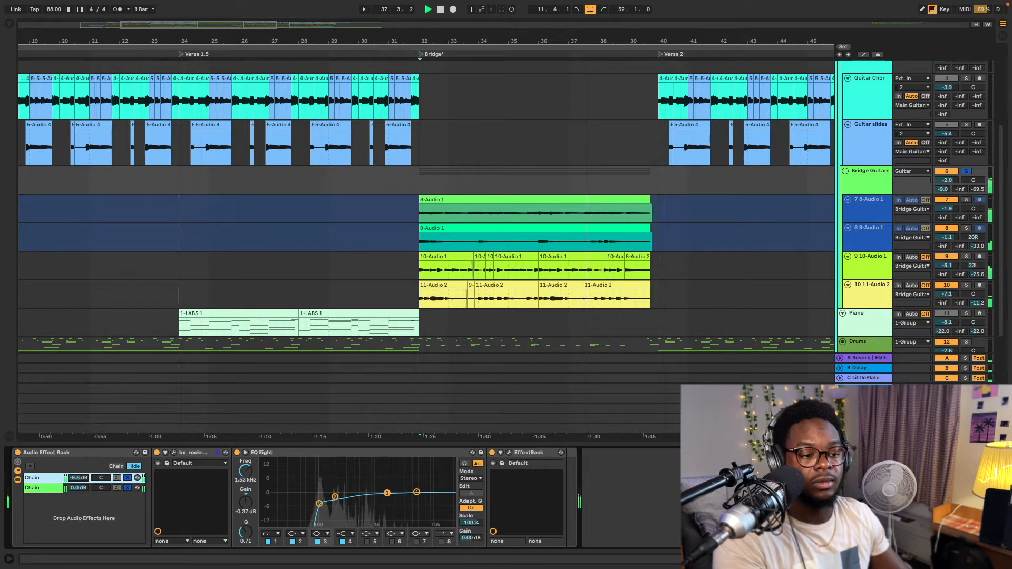
pyautogui.press('space')
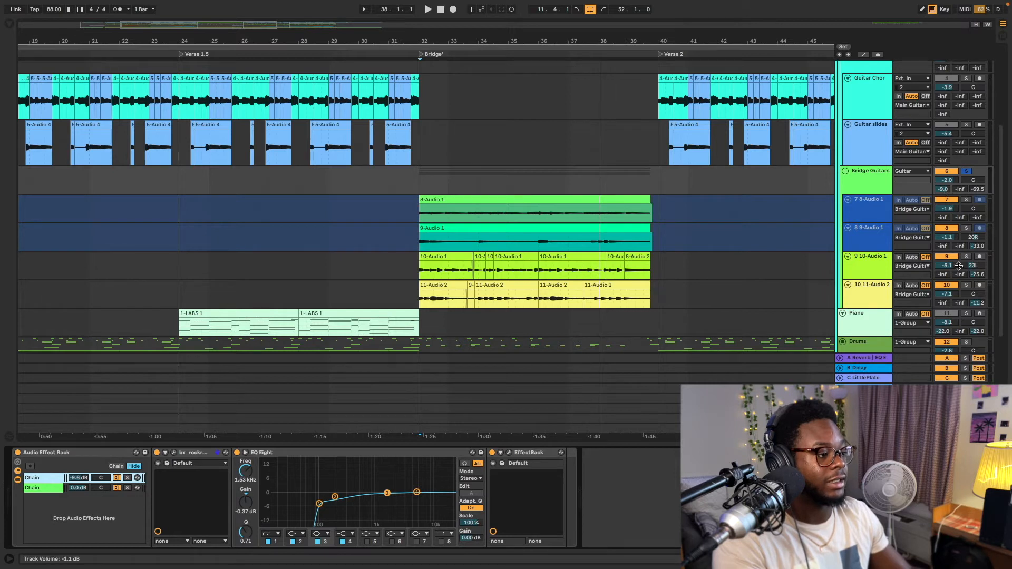
# - Inspect the Reverb and EQ Eight on return track A, then play the soloed Bridge Guitars from the Bridge marker
pyautogui.click(871, 358)
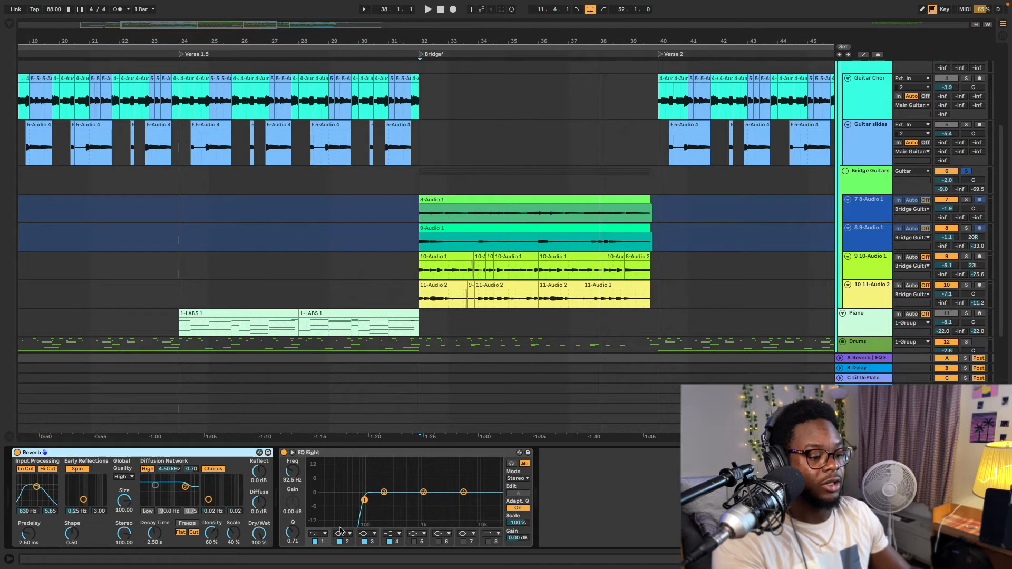
pyautogui.click(364, 501)
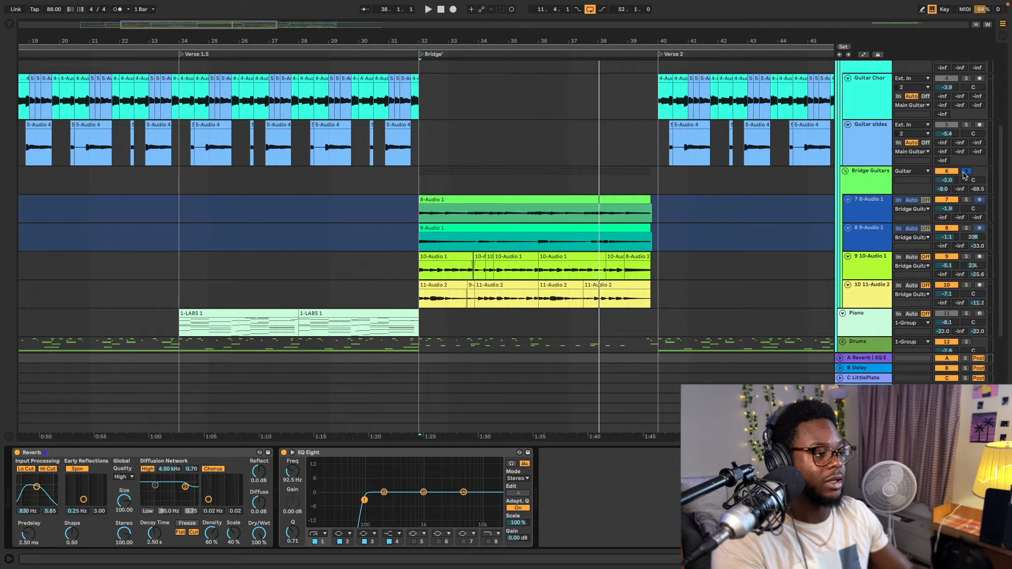
pyautogui.click(411, 219)
pyautogui.press('space')
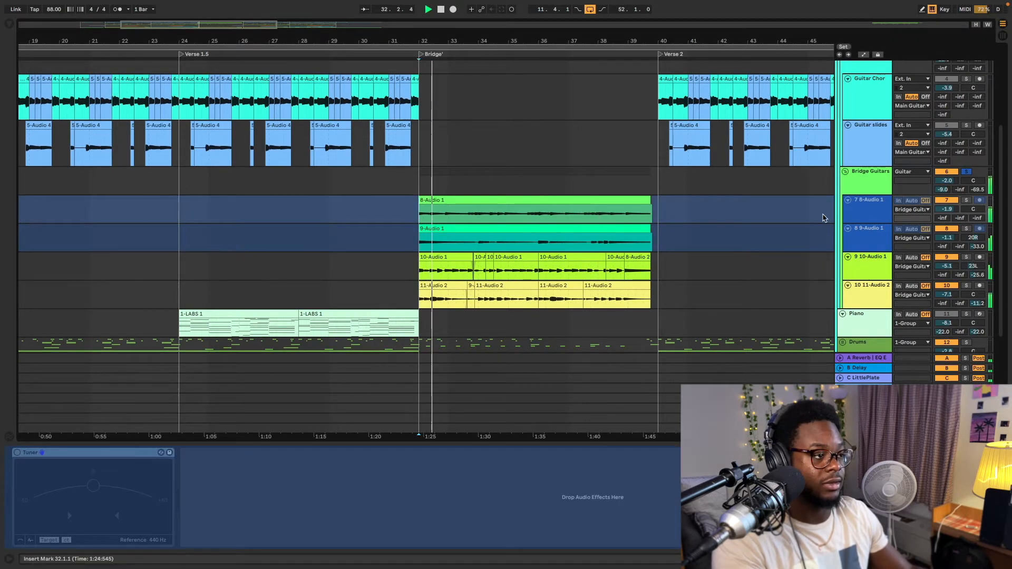
pyautogui.scroll(5, 811, 222)
pyautogui.scroll(1, 932, 190)
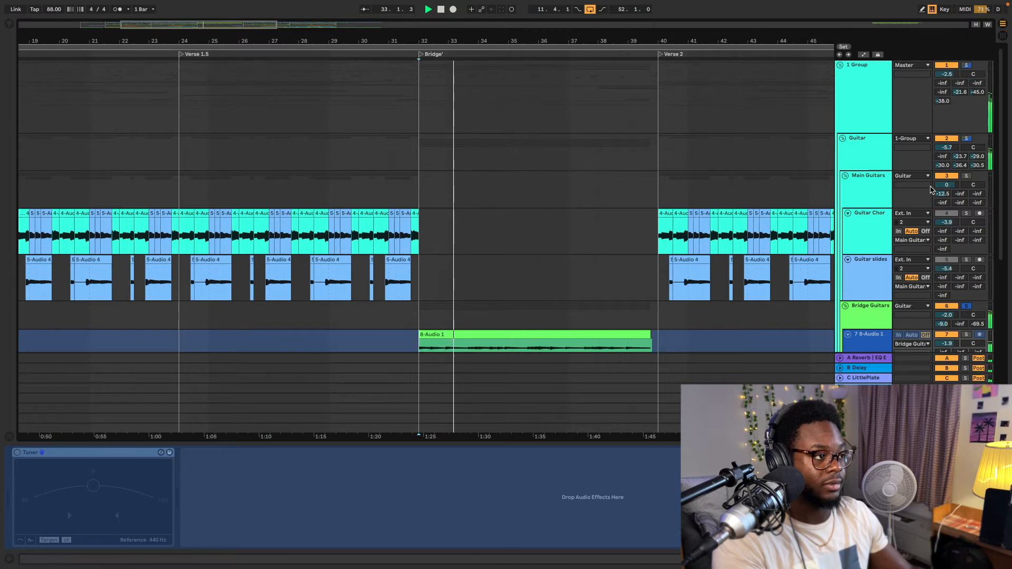
# - Review the devices on the Main Guitars group and on its Guitar Chor and Guitar slides tracks
pyautogui.scroll(-5, 871, 142)
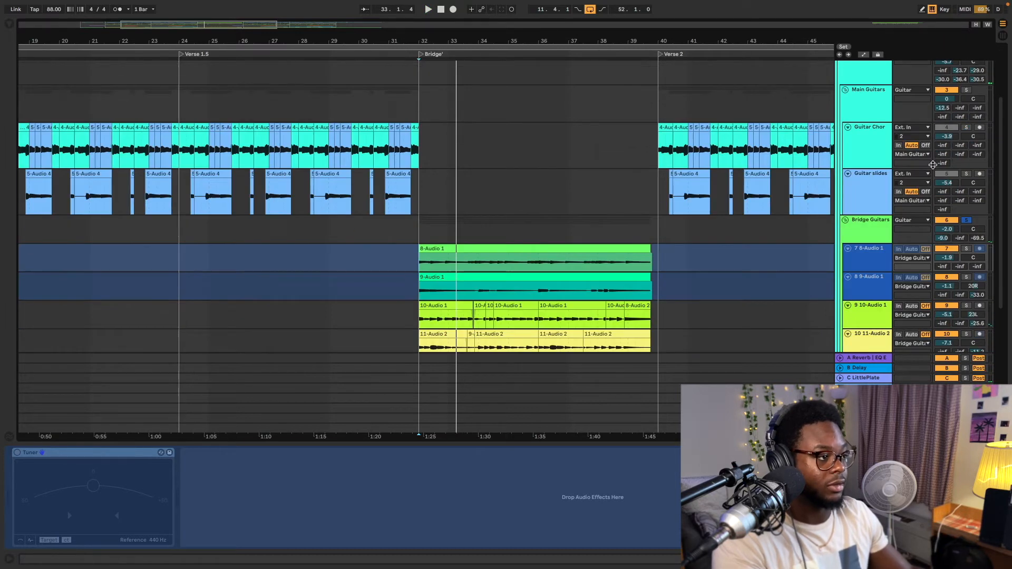
pyautogui.scroll(2, 870, 132)
pyautogui.click(865, 109)
pyautogui.doubleClick(866, 109)
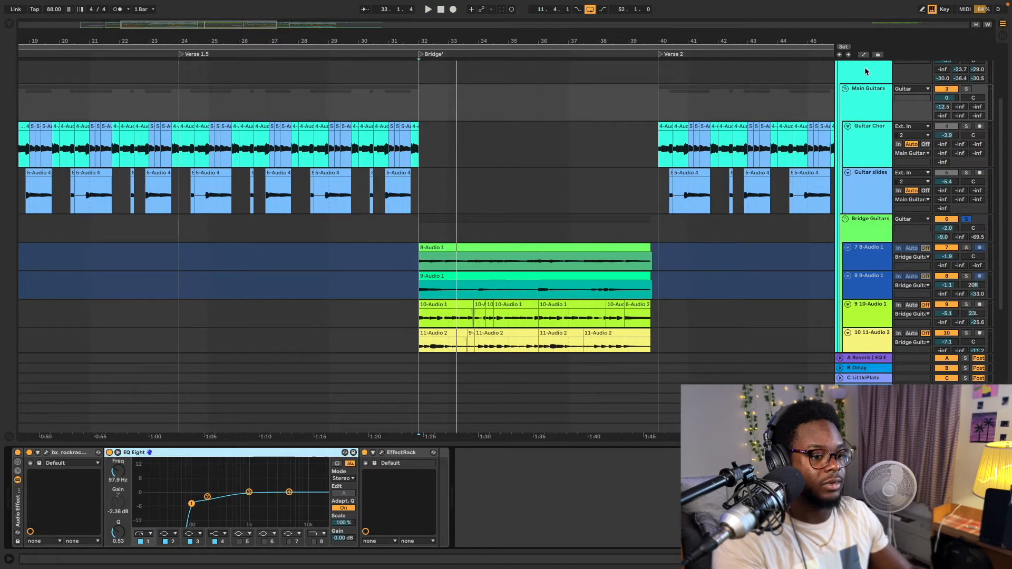
pyautogui.click(864, 133)
pyautogui.click(871, 190)
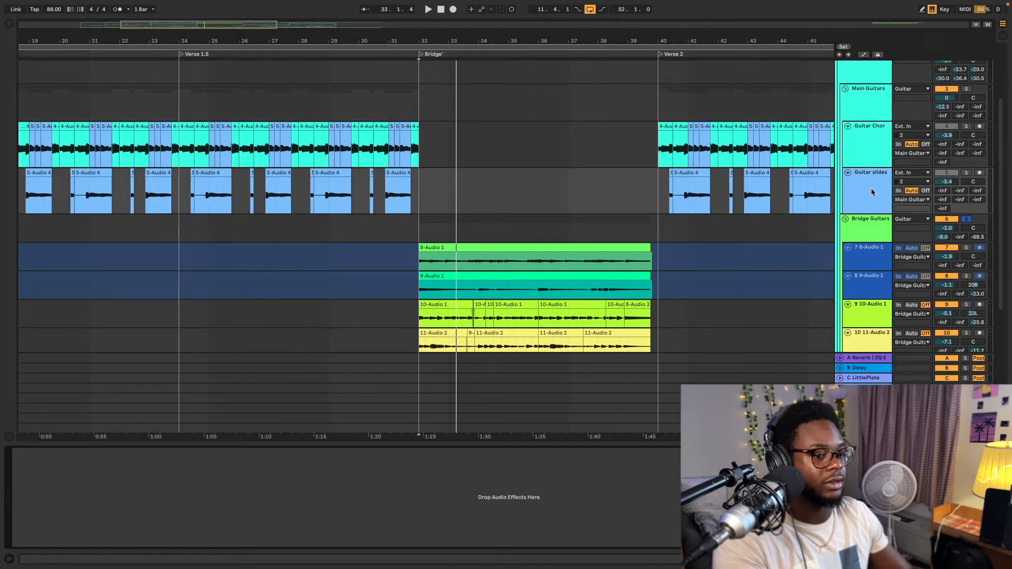
# - Clear the Bridge Guitars solo and move the playback position to the start of Verse 1
pyautogui.scroll(-5, 865, 163)
pyautogui.click(965, 87)
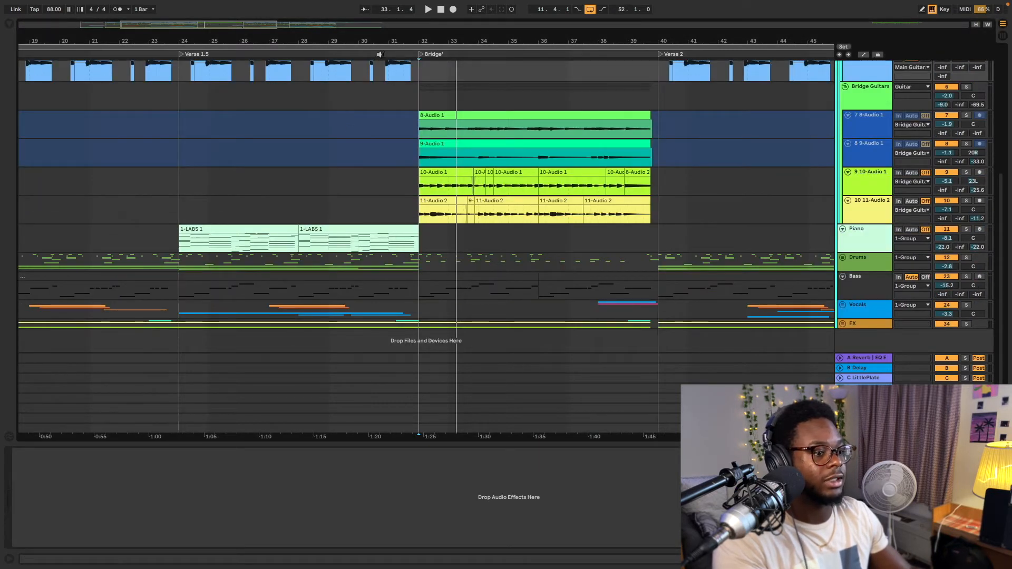
pyautogui.moveTo(202, 24); pyautogui.dragTo(202, 5)
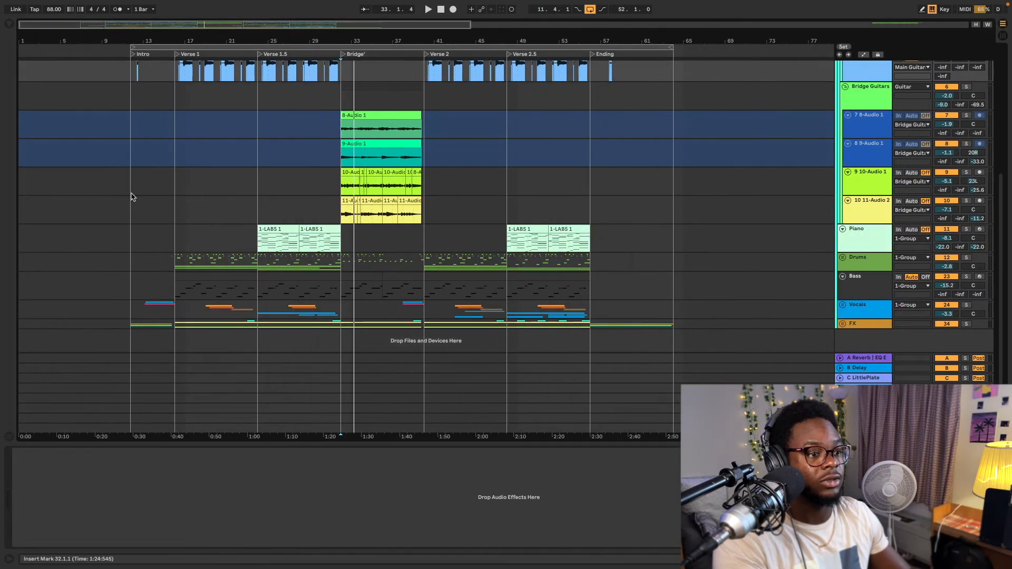
pyautogui.click(171, 244)
pyautogui.click(177, 54)
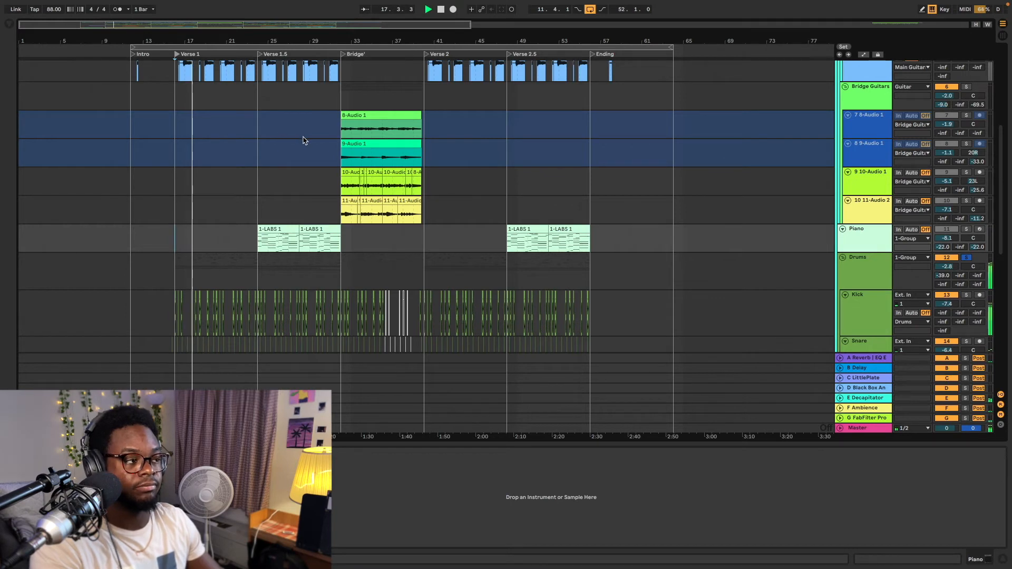
# - Listen to the soloed Drums group in Verse 1 while looking over its tracks, and stop playback
pyautogui.scroll(-6, 304, 140)
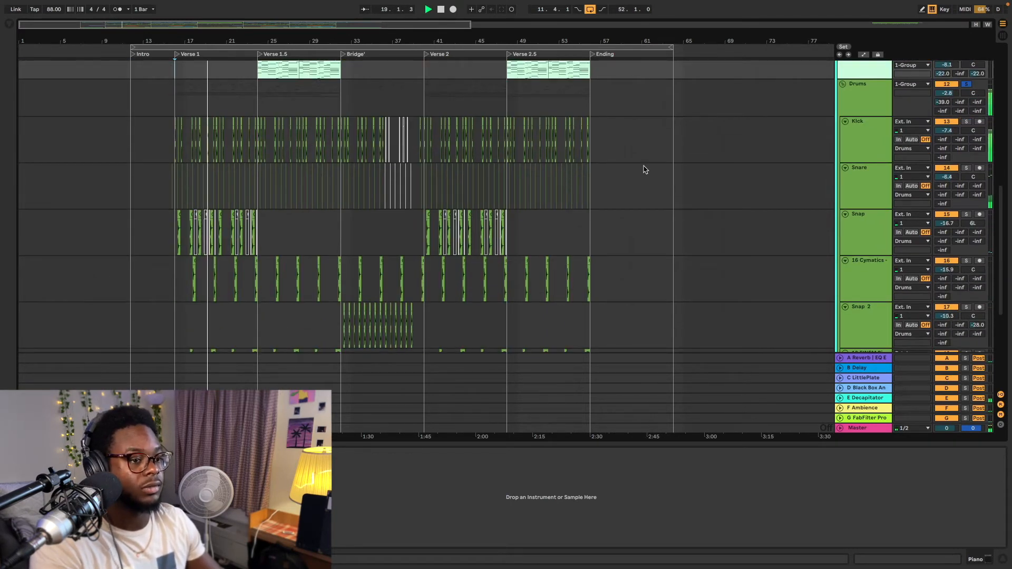
pyautogui.moveTo(163, 24); pyautogui.dragTo(135, 63)
pyautogui.press('space')
pyautogui.moveTo(114, 28); pyautogui.dragTo(31, 107)
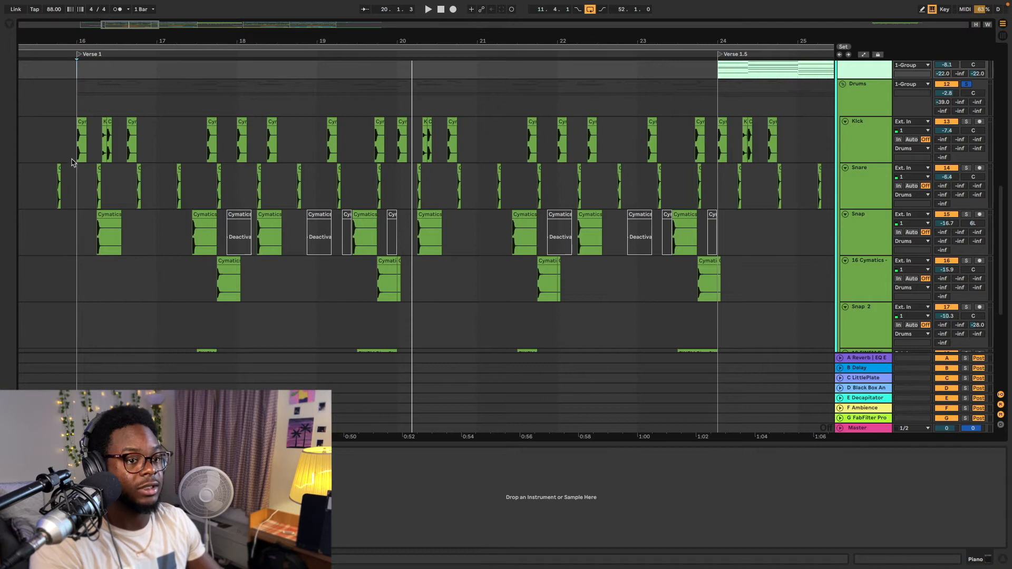
# - Solo the Kick track, play it from the start of Verse 1, and clear its solo
pyautogui.click(76, 158)
pyautogui.click(968, 122)
pyautogui.press('space')
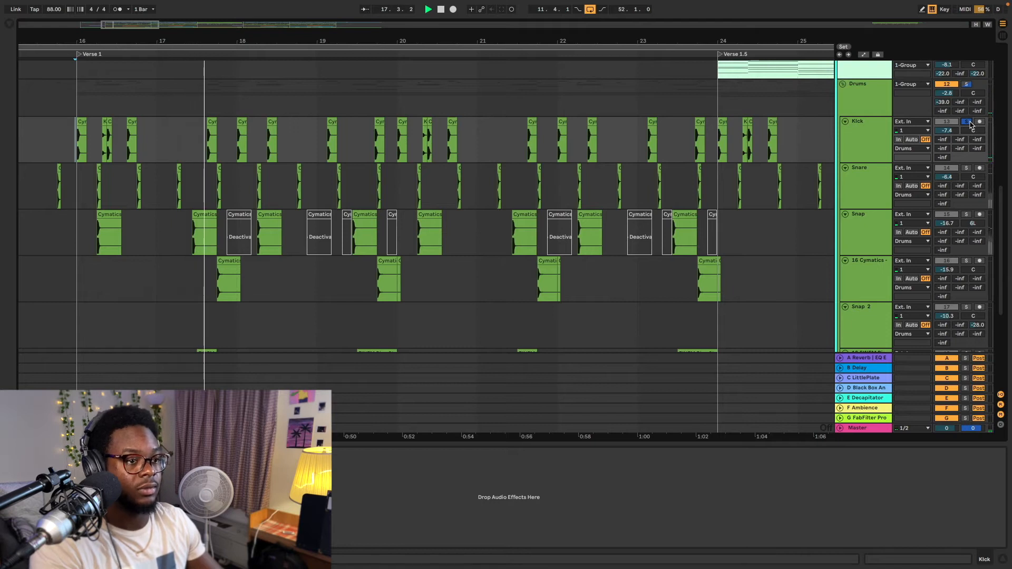
pyautogui.click(969, 122)
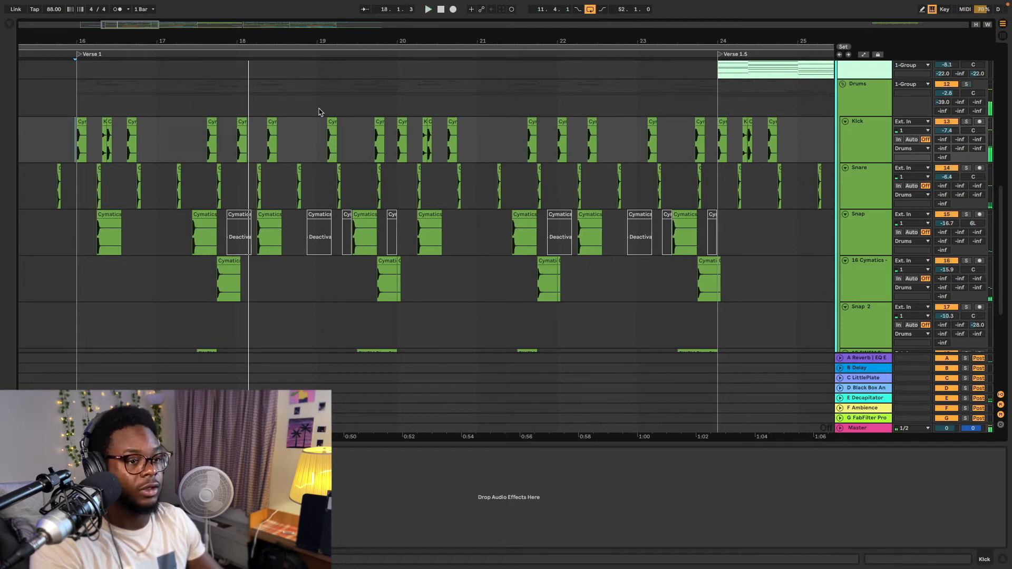
# - Enlarge the Kick track's lane and open the short KAE clip just after beat 16.2 for inspection
pyautogui.click(100, 136)
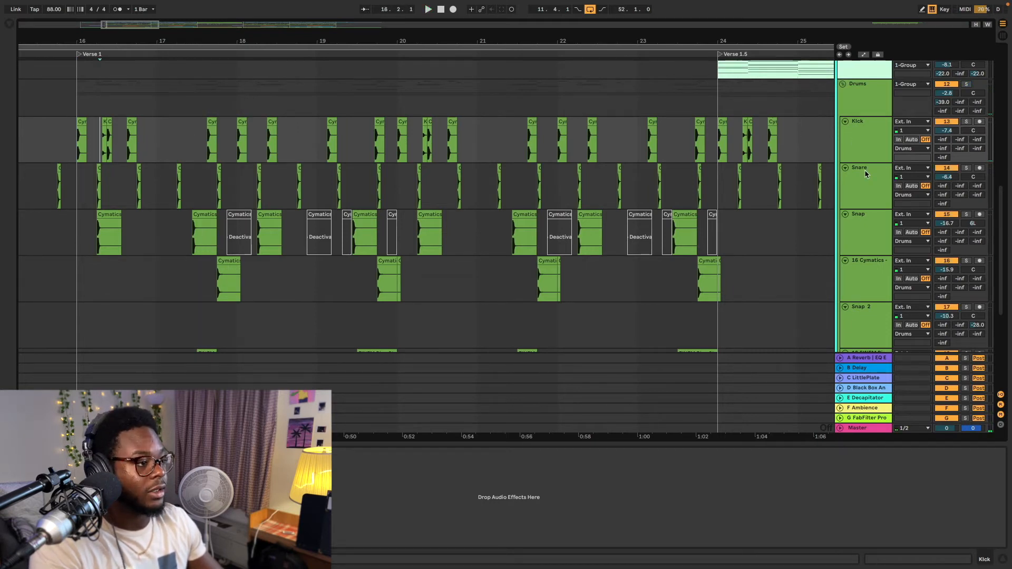
pyautogui.moveTo(867, 162); pyautogui.dragTo(867, 216)
pyautogui.moveTo(119, 27); pyautogui.dragTo(109, 25)
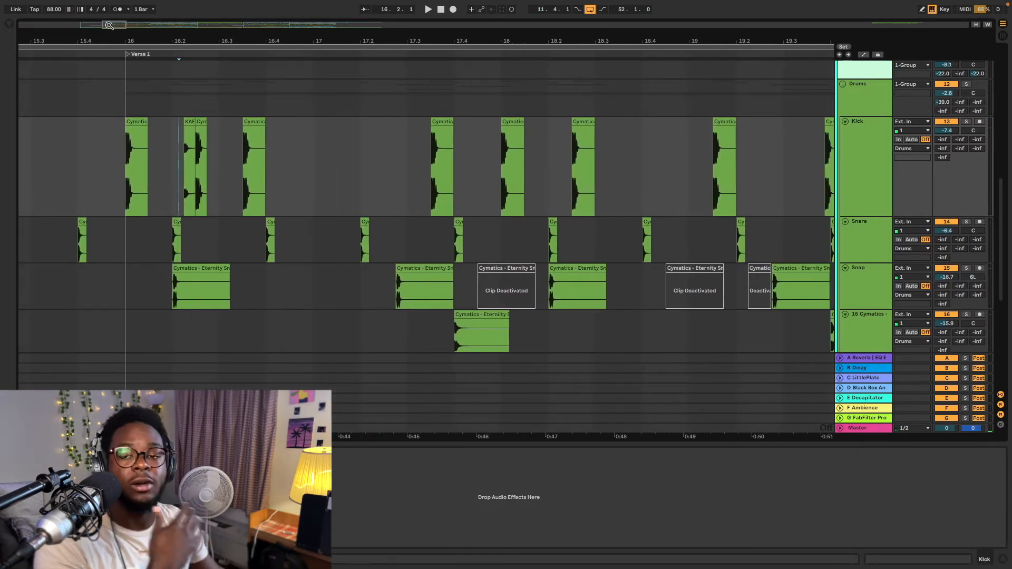
pyautogui.click(189, 122)
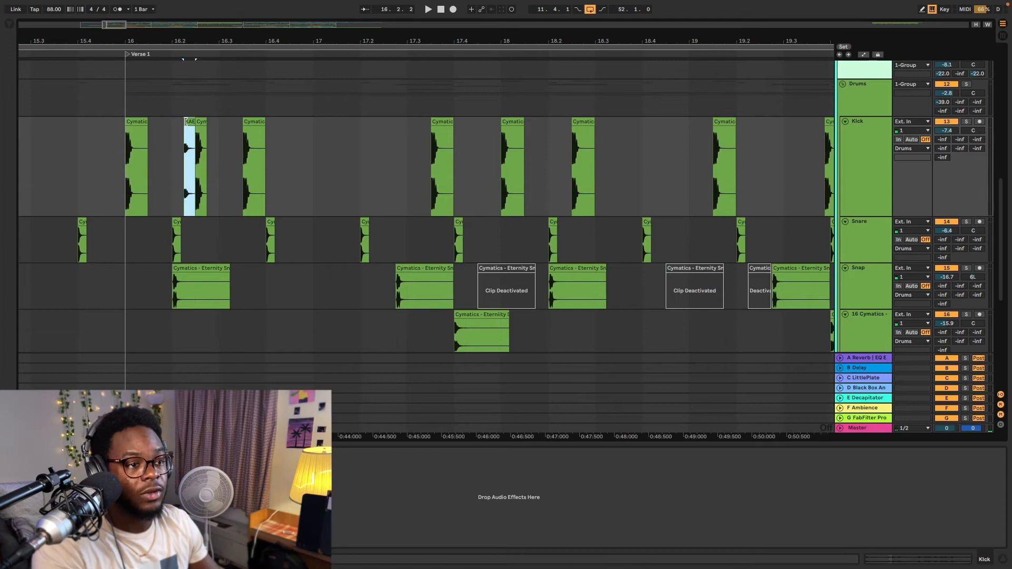
pyautogui.doubleClick(189, 122)
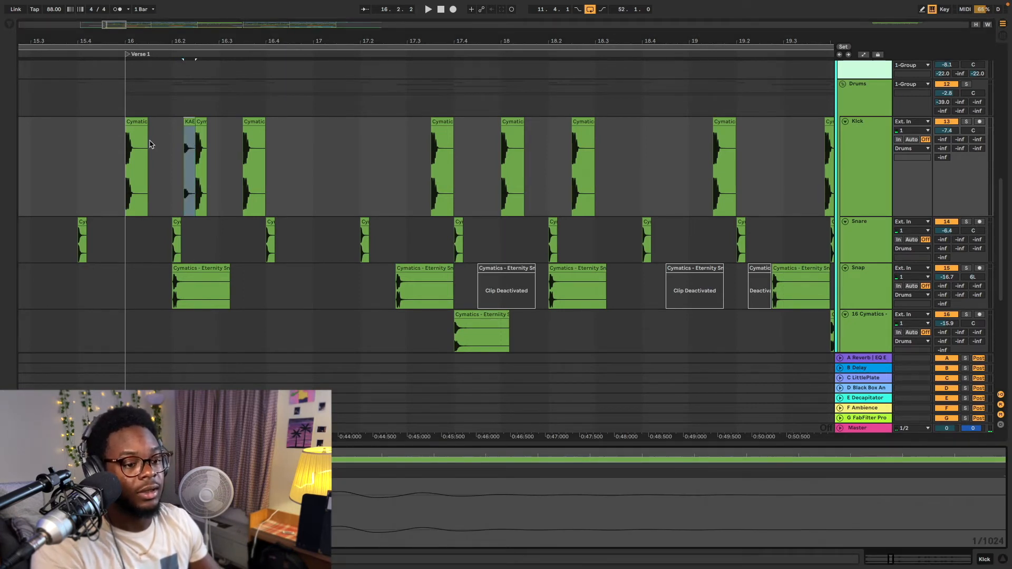
# - Solo the Kick track again and audition its clips, including the short KAE one, from the start of Verse 1
pyautogui.click(128, 163)
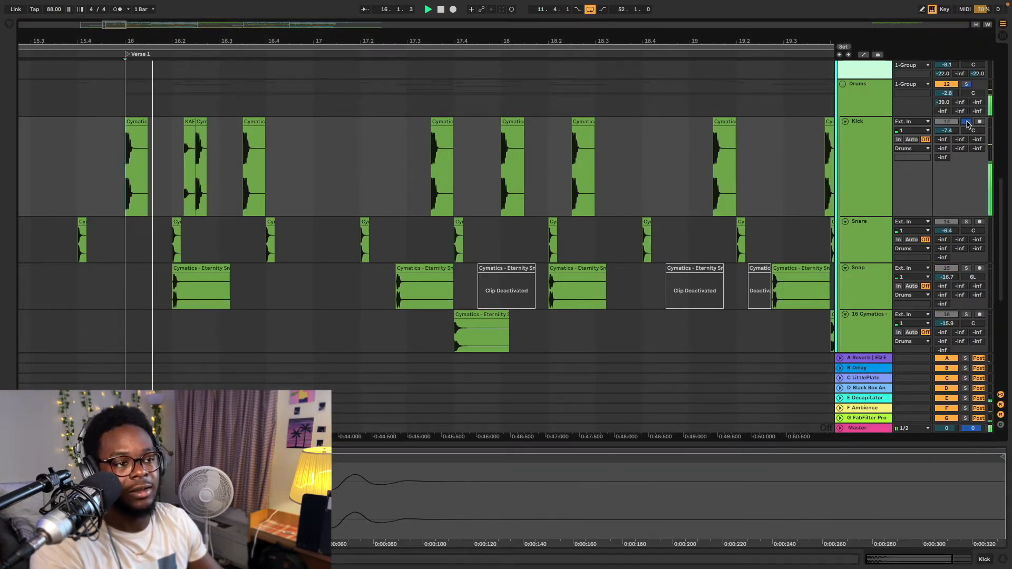
pyautogui.click(187, 122)
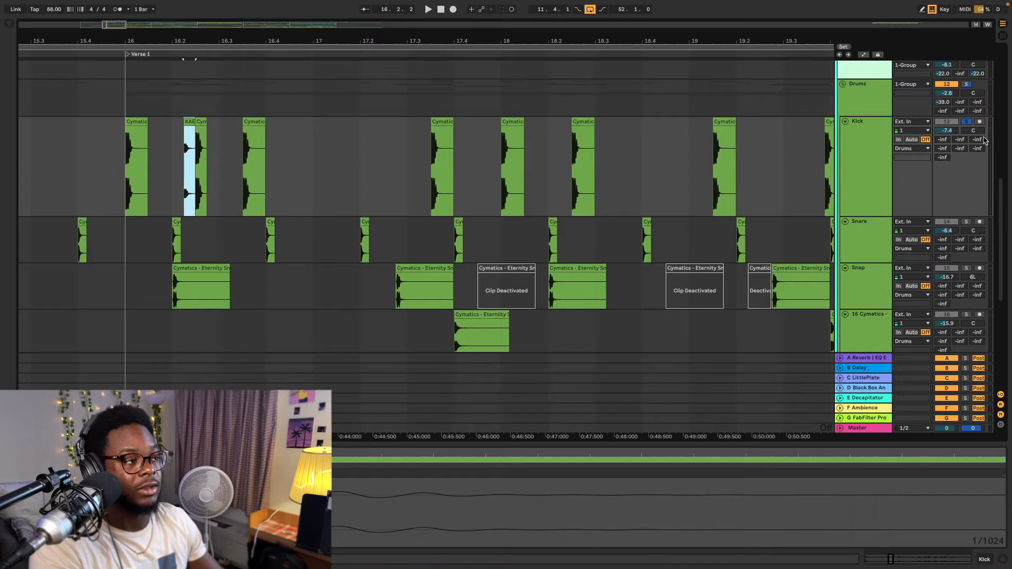
pyautogui.click(122, 171)
pyautogui.press('space')
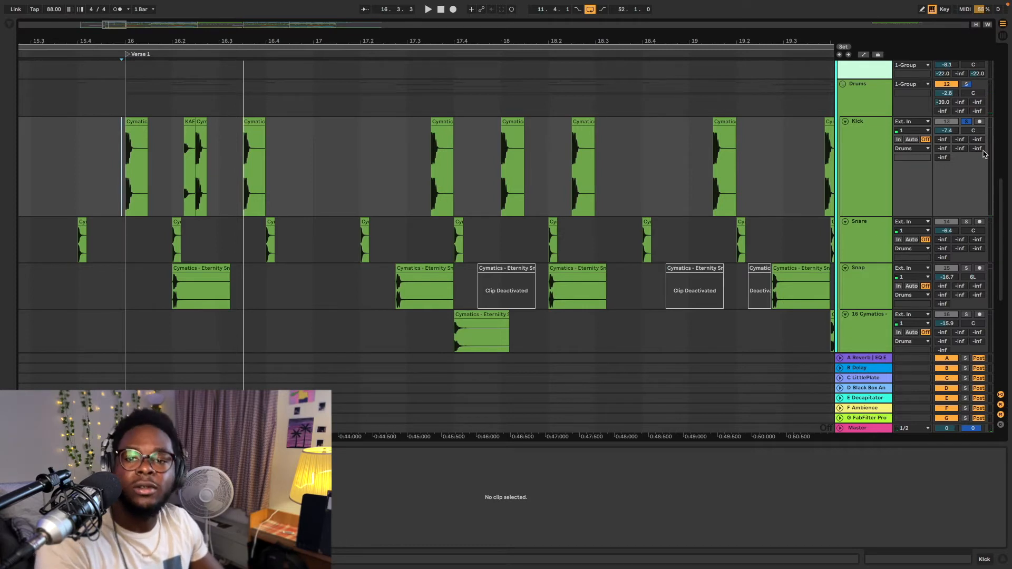
# - Clear the Kick solo, solo the Snare and Snap tracks together, and play them from just before beat 16.2
pyautogui.scroll(-5, 296, 123)
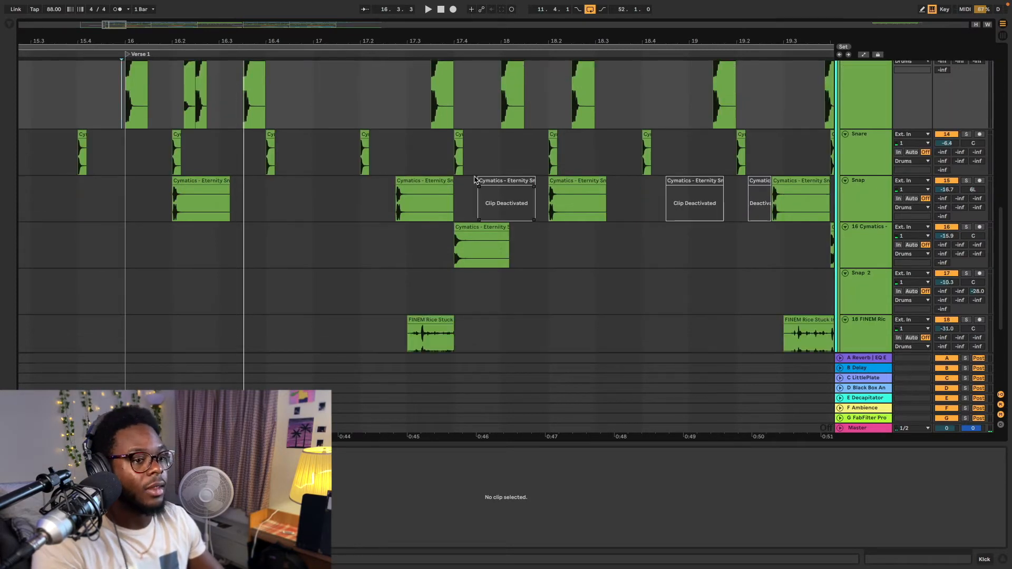
pyautogui.scroll(3, 309, 125)
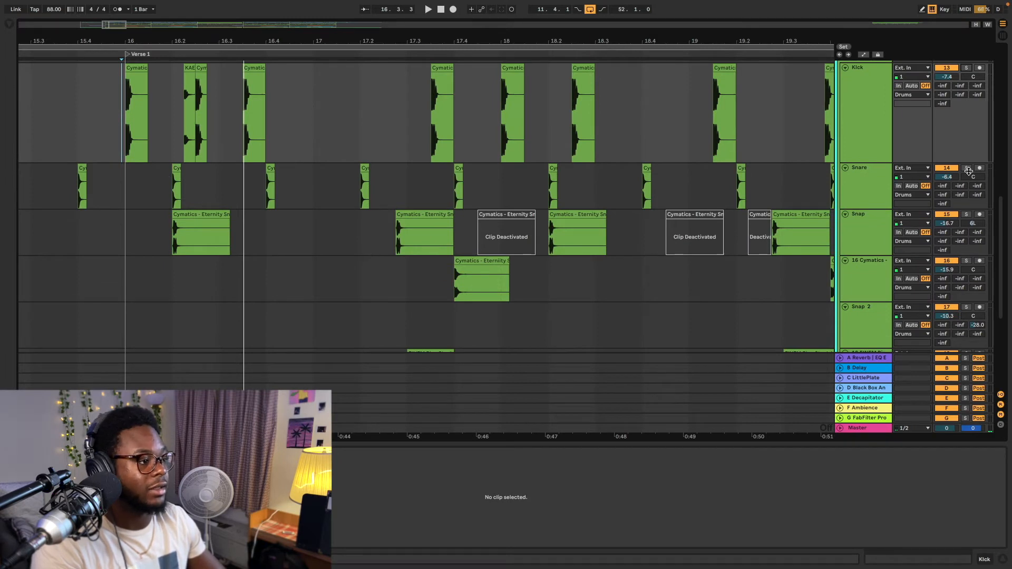
pyautogui.click(967, 168)
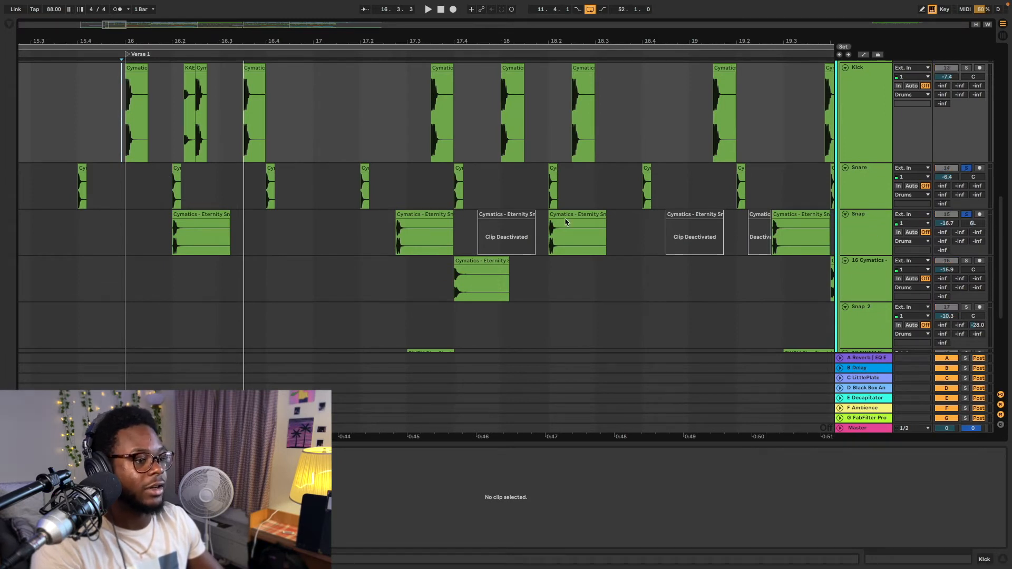
pyautogui.click(168, 176)
pyautogui.press('space')
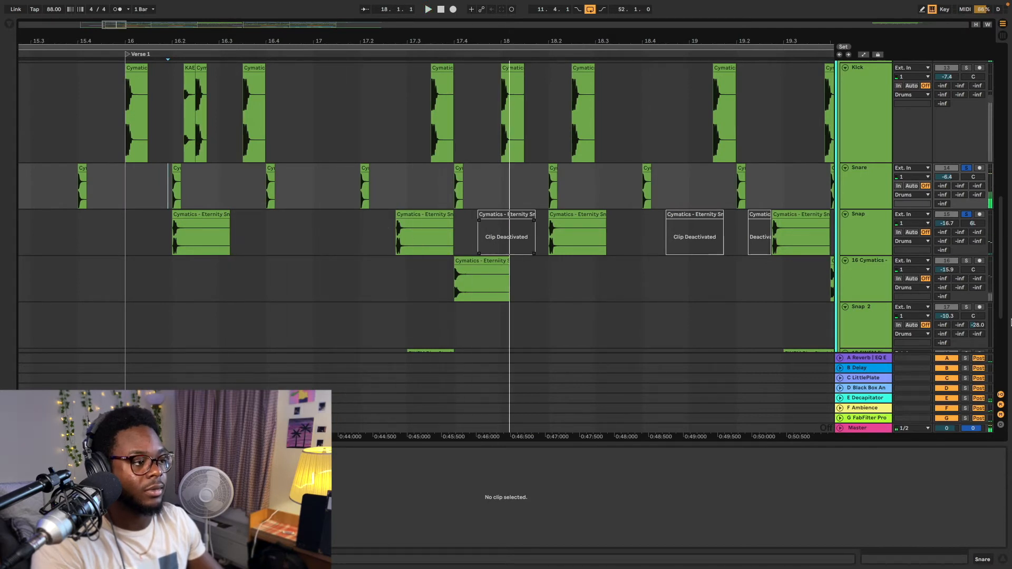
# - Add the 16 Cymatics track to the Snare and Snap solo and play from the Kick clip after beat 17.3
pyautogui.scroll(-3, 484, 211)
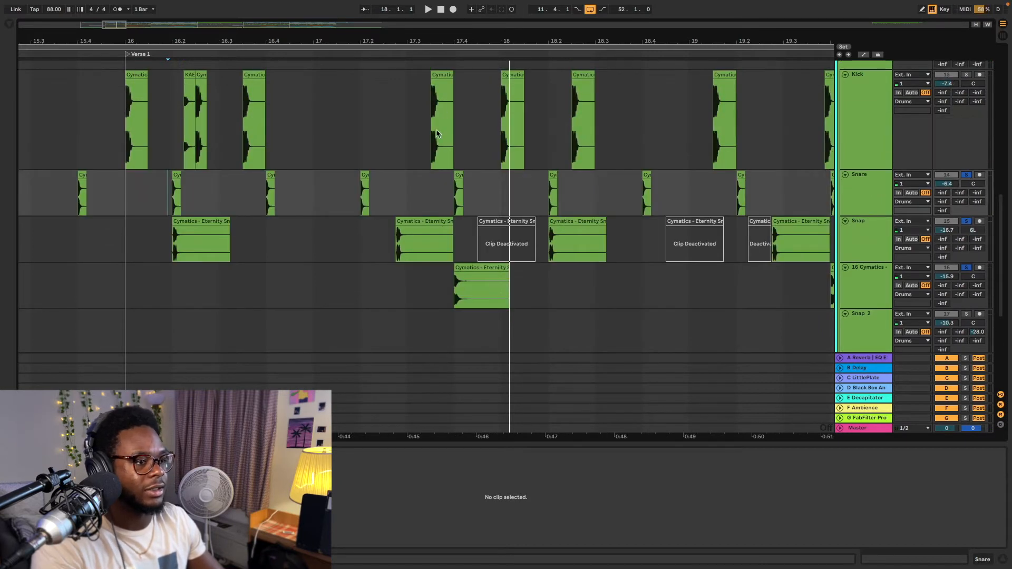
pyautogui.scroll(3, 448, 132)
pyautogui.click(440, 166)
pyautogui.press('space')
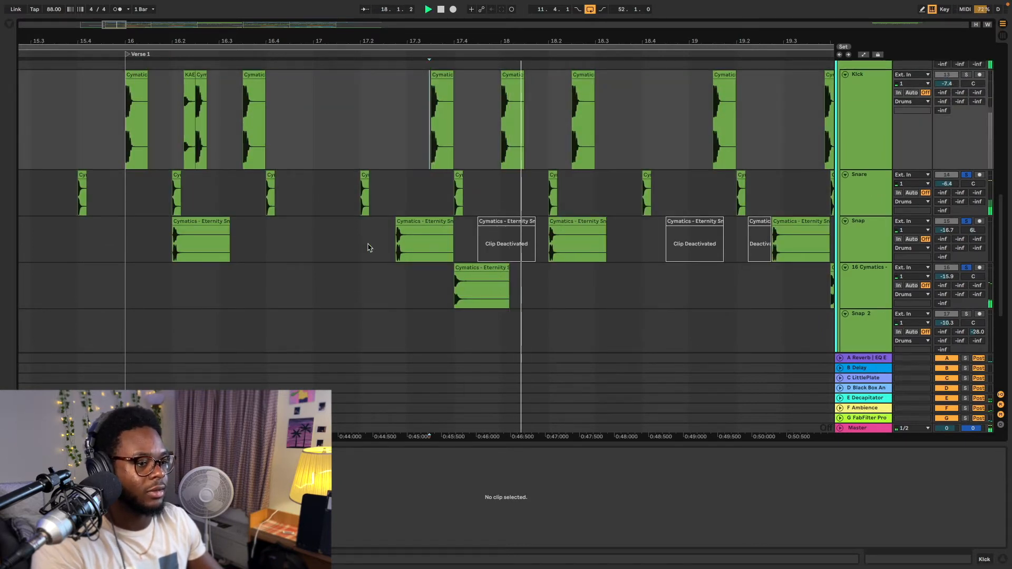
# - Replay the soloed Snare, Snap and 16 Cymatics layers from the Snap clip near beat 17.3 and the Snare clip near 17.2
pyautogui.click(869, 280)
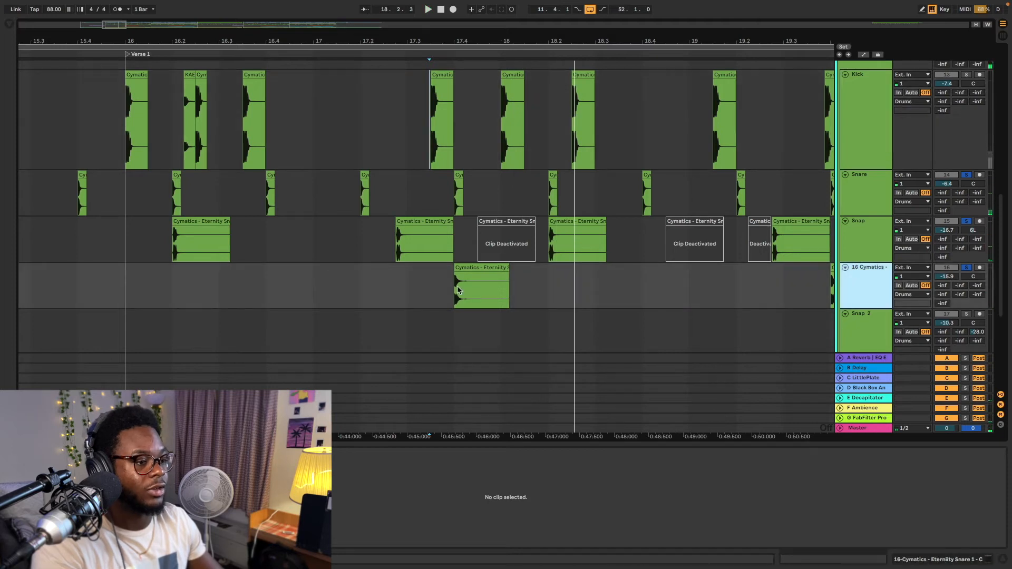
pyautogui.click(386, 235)
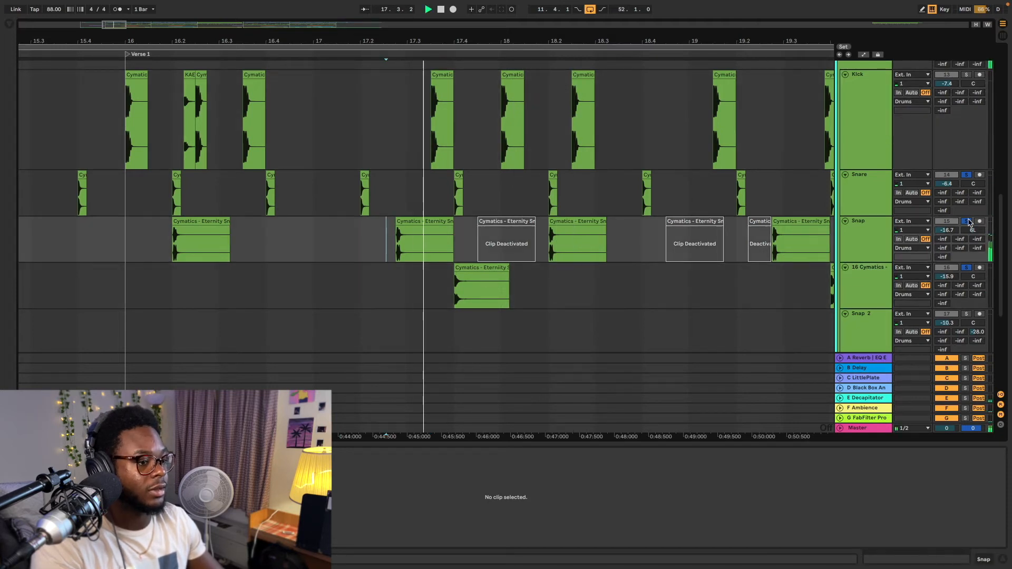
pyautogui.click(362, 186)
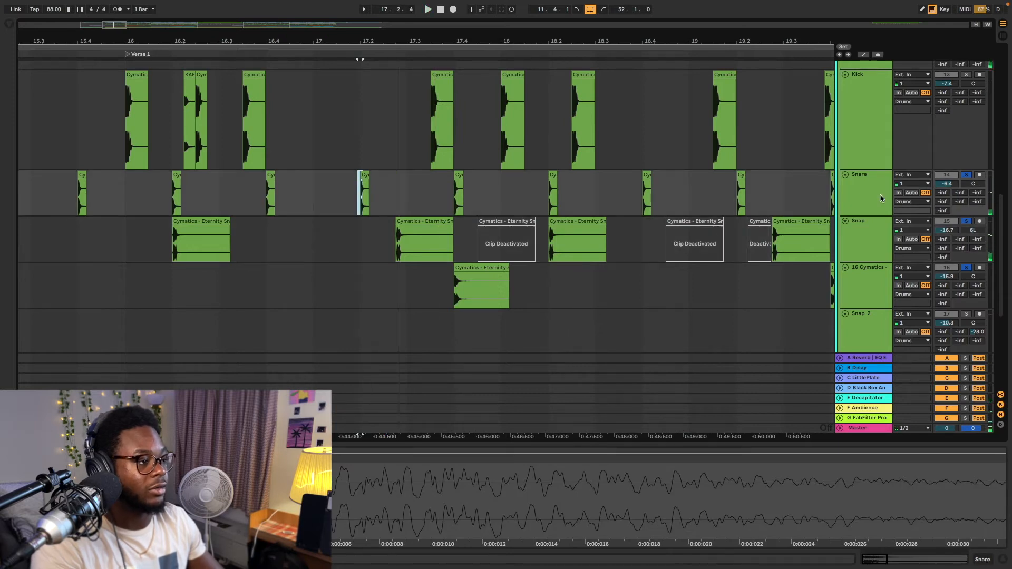
pyautogui.click(880, 197)
# - Solo the 18 FINEM Ric track to audition its clip at beat 17.3, and replay that spot with all solos cleared
pyautogui.scroll(-8, 877, 198)
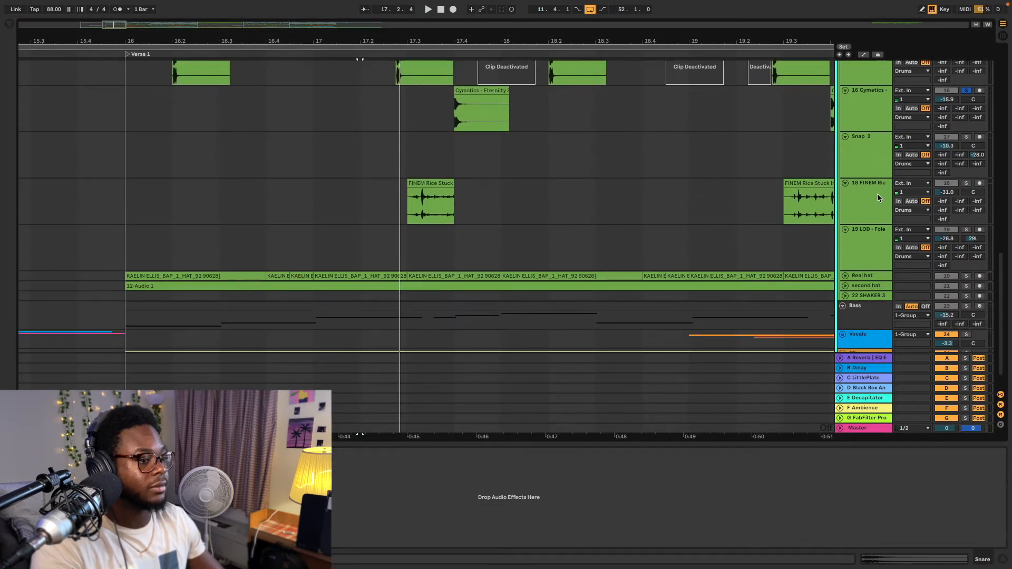
pyautogui.click(405, 198)
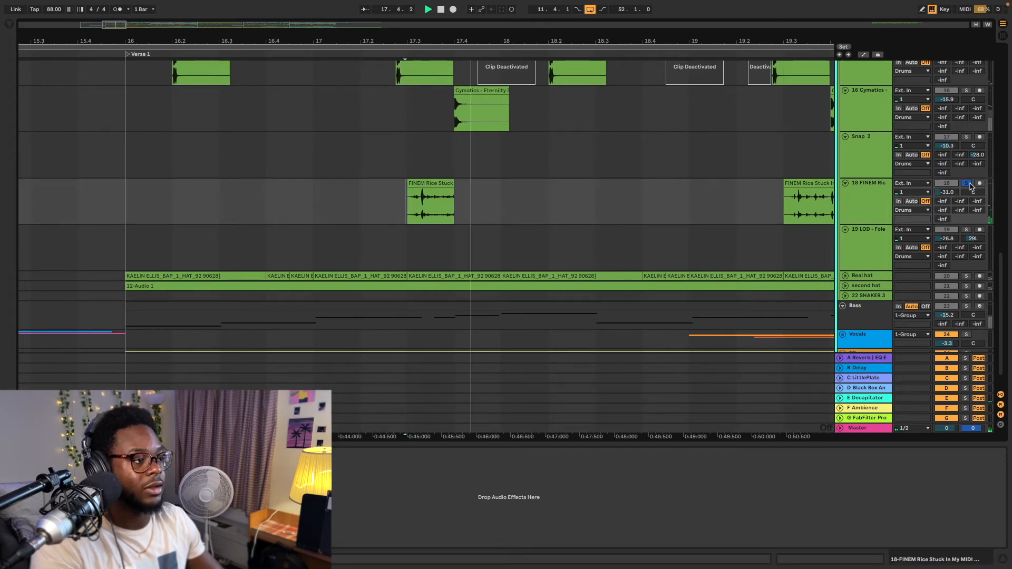
pyautogui.scroll(3, 428, 227)
pyautogui.click(390, 260)
pyautogui.press('space')
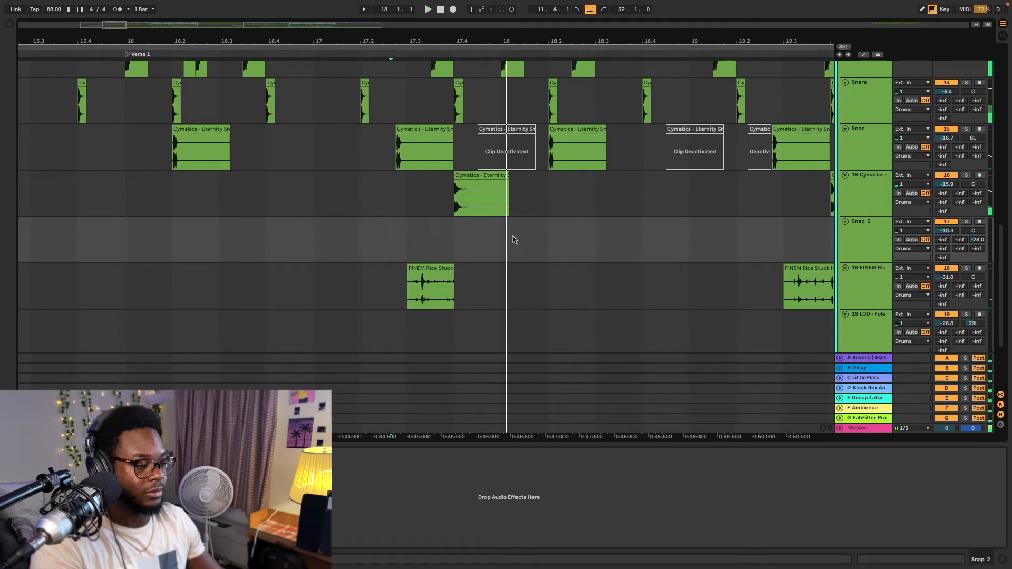
# - Unfold the Real hat track, play its clips soloed from the start of Verse 1, and clear the solo
pyautogui.scroll(-4, 494, 225)
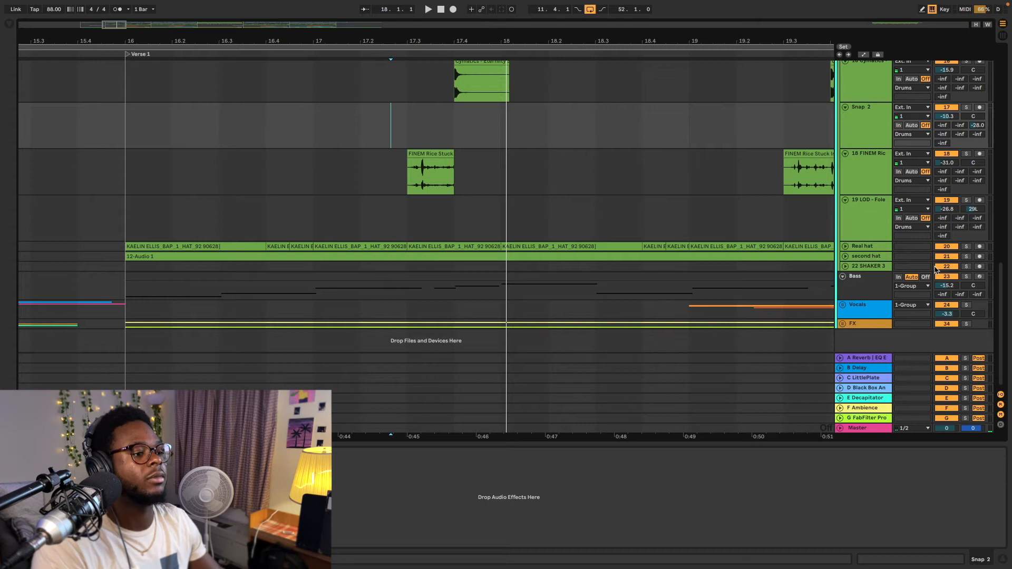
pyautogui.click(845, 246)
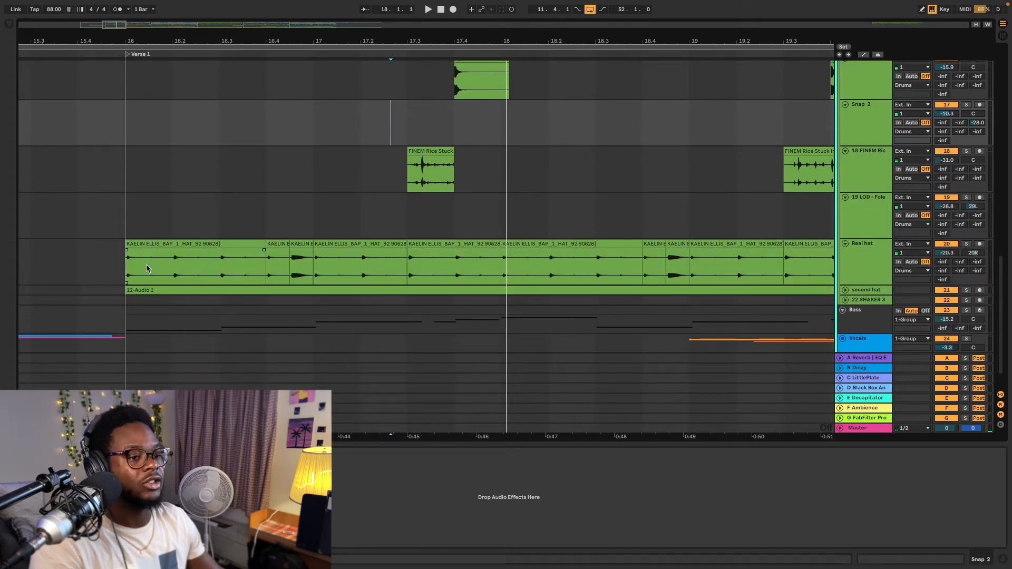
pyautogui.moveTo(124, 267); pyautogui.dragTo(498, 267)
pyautogui.click(967, 244)
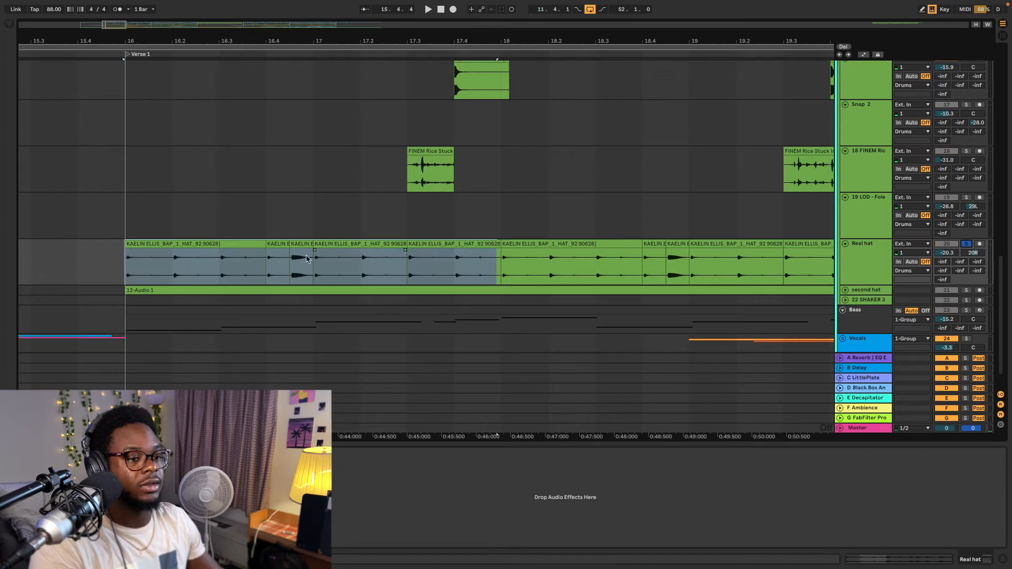
pyautogui.click(252, 257)
pyautogui.press('space')
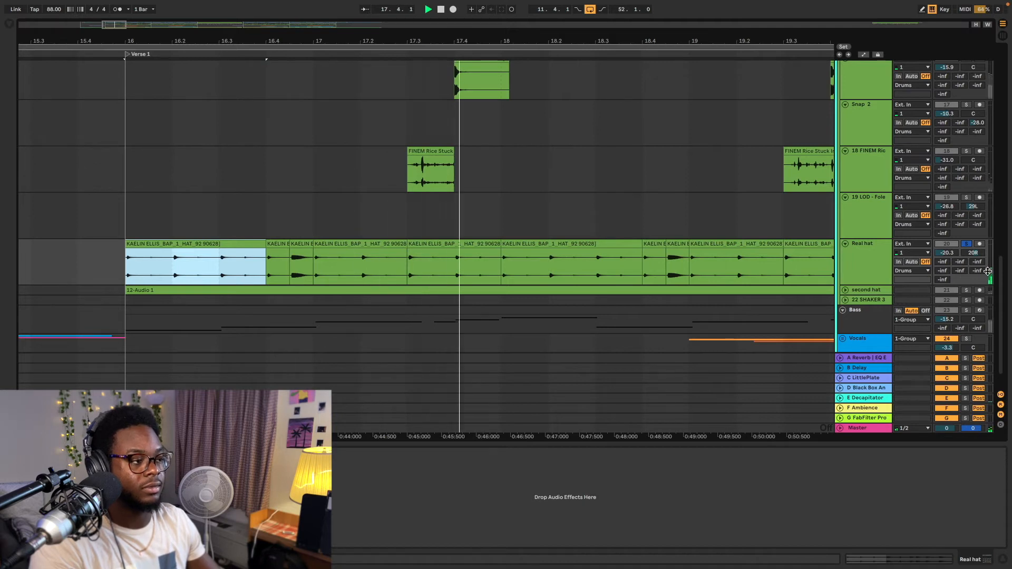
pyautogui.click(966, 244)
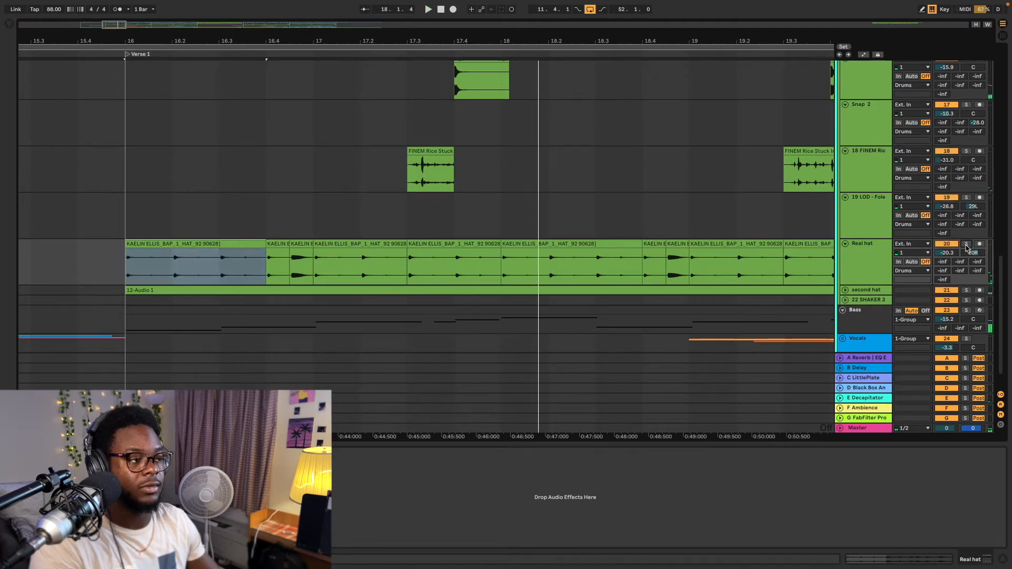
# - Unfold the second hat track, solo it, and play its recorded clip from the start of Verse 1
pyautogui.click(844, 290)
pyautogui.scroll(-3, 600, 255)
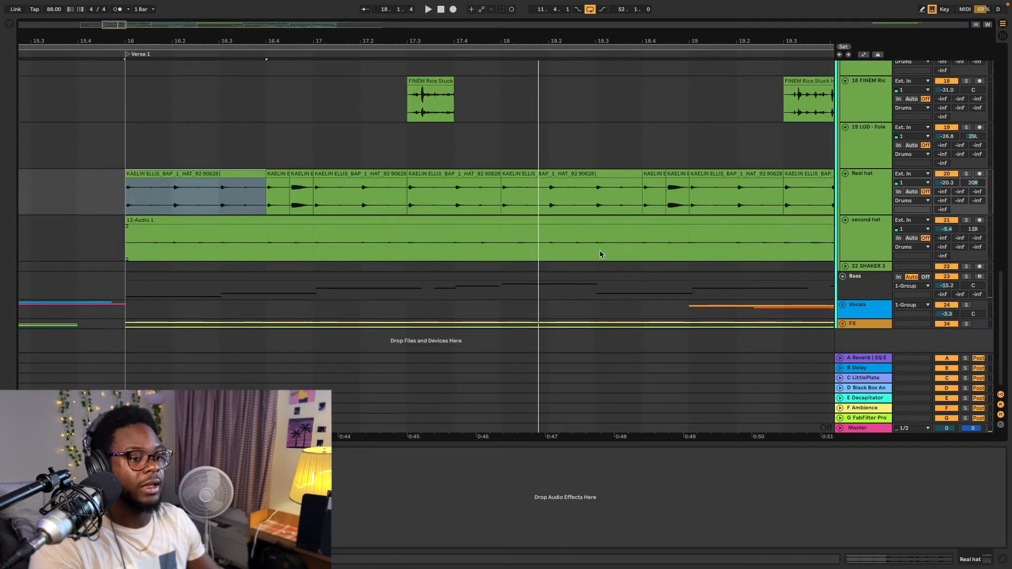
pyautogui.click(965, 220)
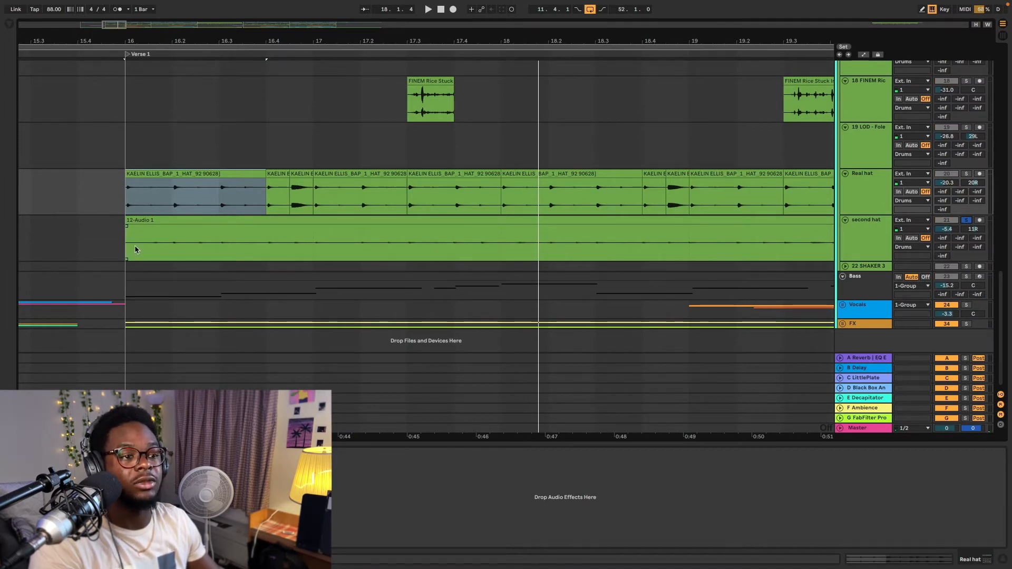
pyautogui.press('space')
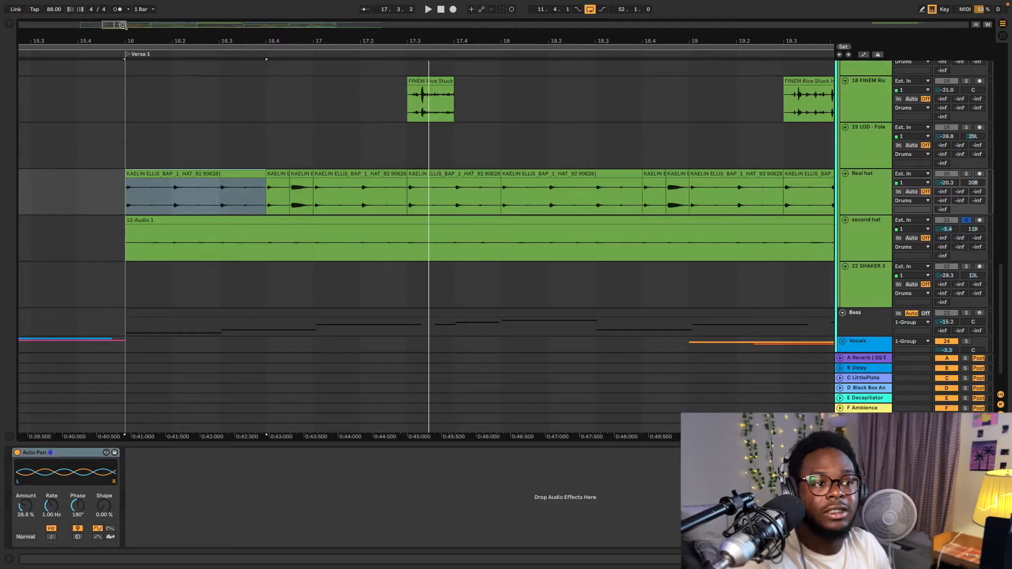
# - Check the second hat's effects, show the Real hat's Auto Pan device, and move the solo to the Real hat track
pyautogui.moveTo(123, 25); pyautogui.dragTo(123, 6)
pyautogui.click(864, 240)
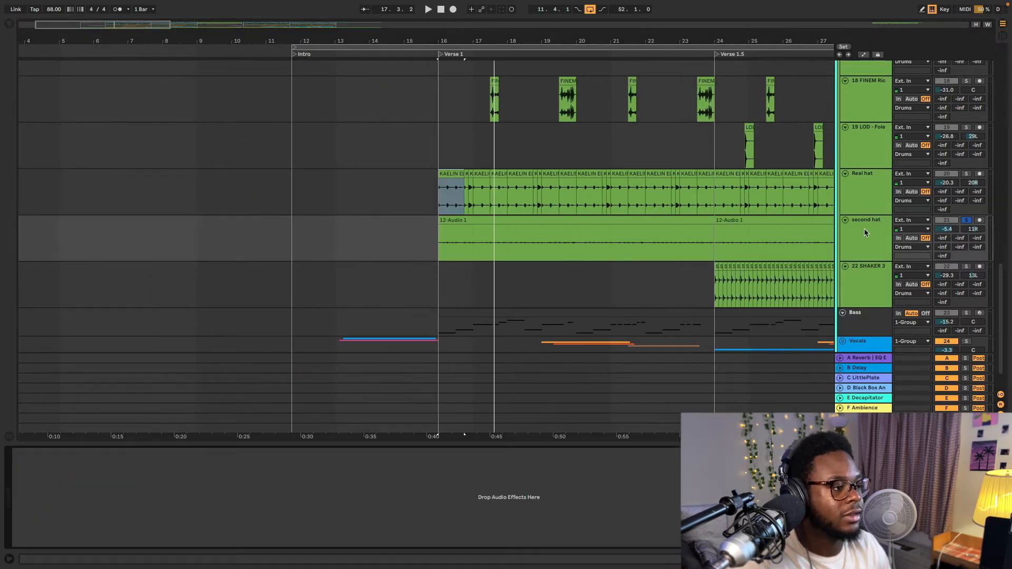
pyautogui.click(849, 203)
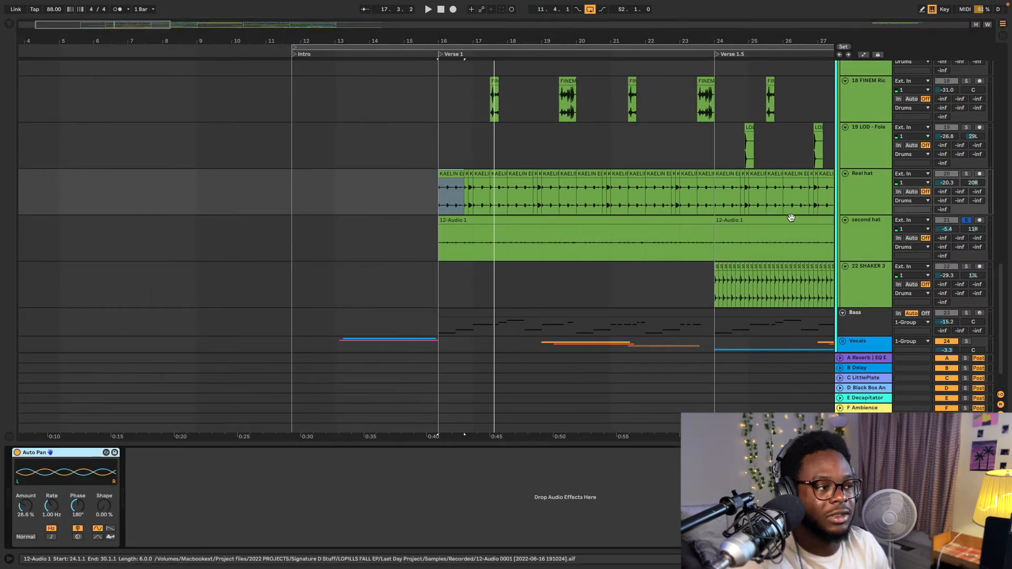
pyautogui.click(967, 175)
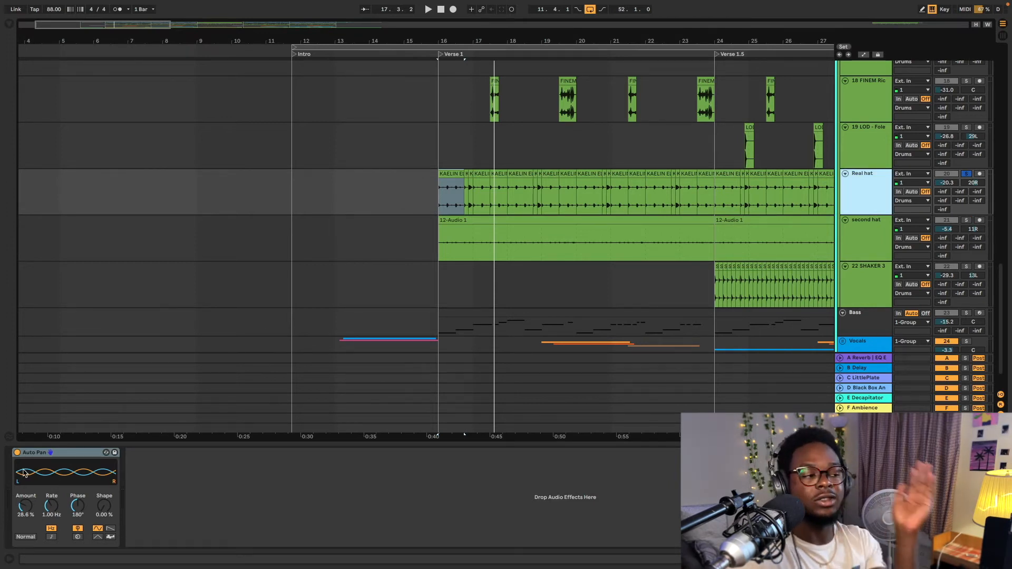
# - Solo the 22 SHAKER 3 track and play it from the start of Verse 1.5
pyautogui.moveTo(147, 24); pyautogui.dragTo(246, 16)
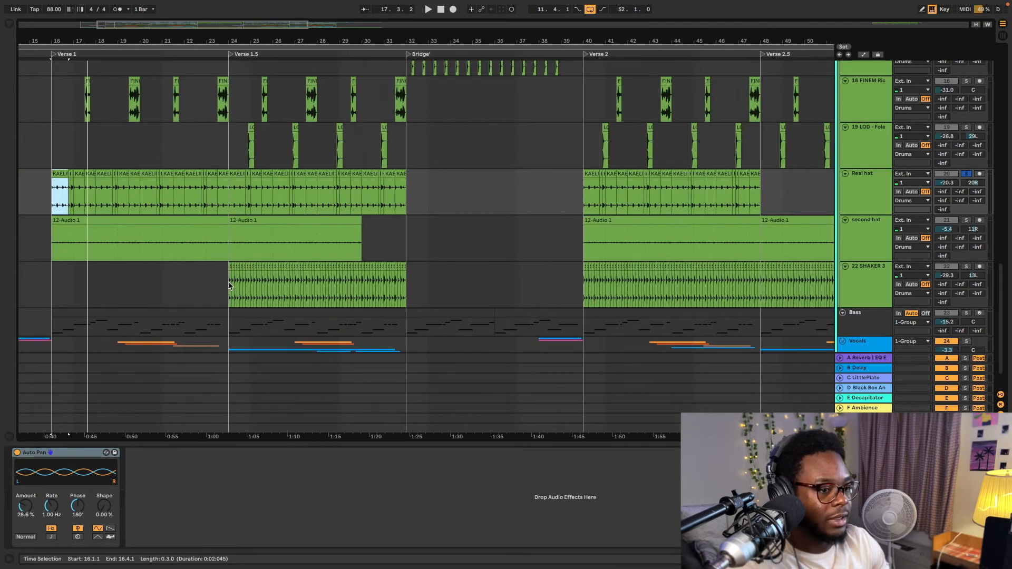
pyautogui.click(228, 285)
pyautogui.click(965, 266)
pyautogui.press('space')
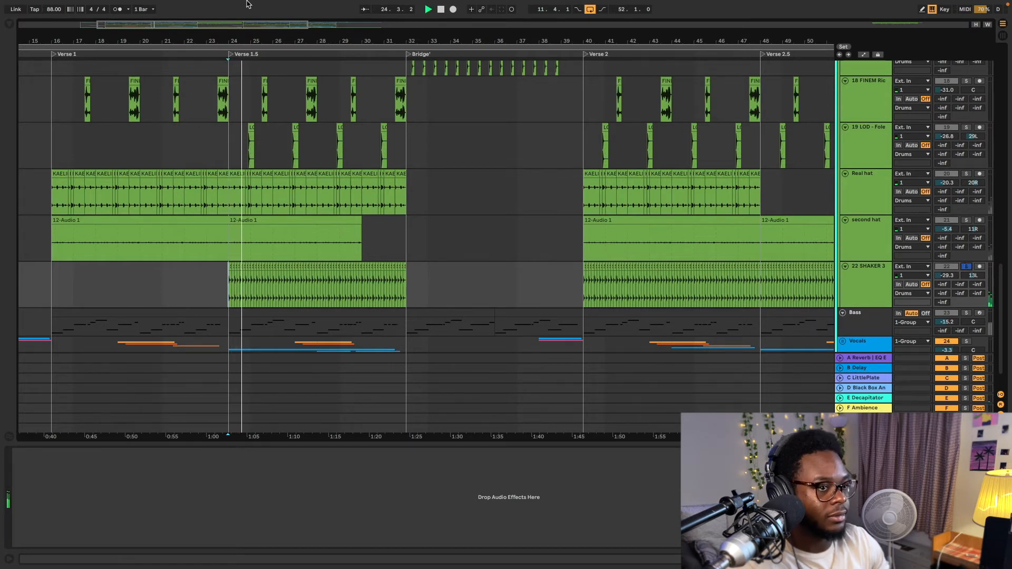
# - Audition the first two shaker clips individually at the start of Verse 1.5
pyautogui.moveTo(257, 40); pyautogui.dragTo(345, 100)
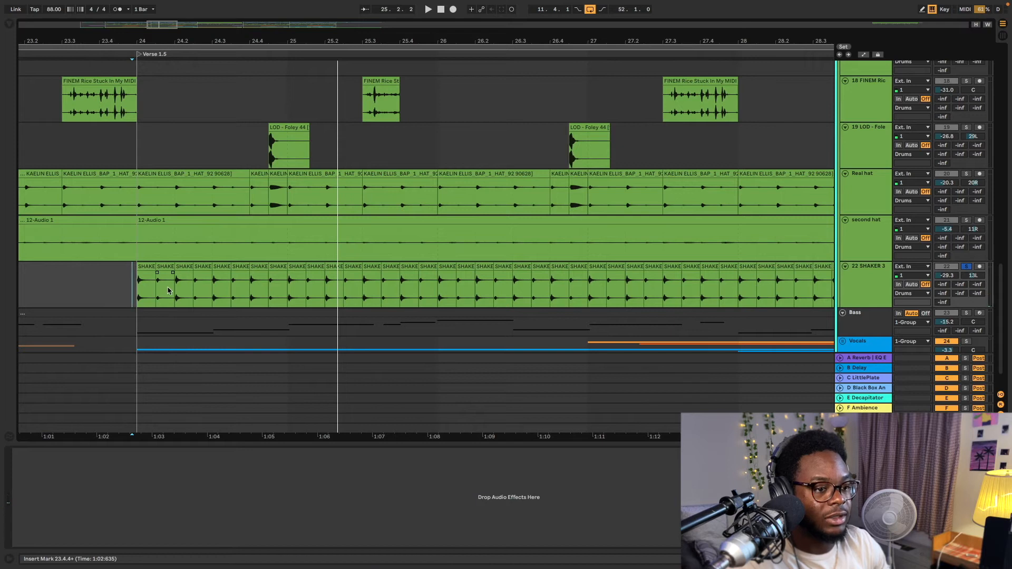
pyautogui.moveTo(138, 285); pyautogui.dragTo(159, 287)
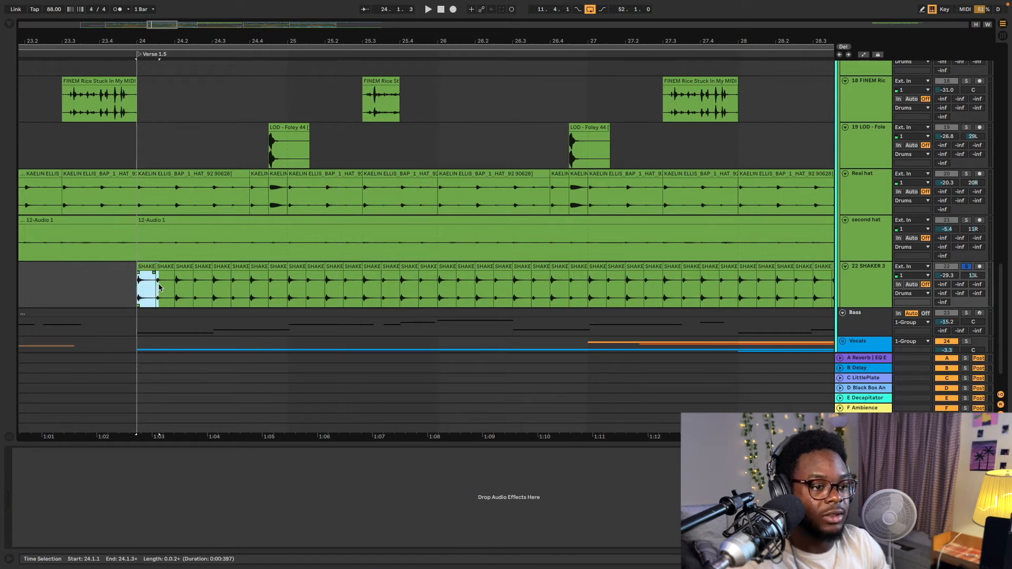
pyautogui.press('space')
pyautogui.click(164, 269)
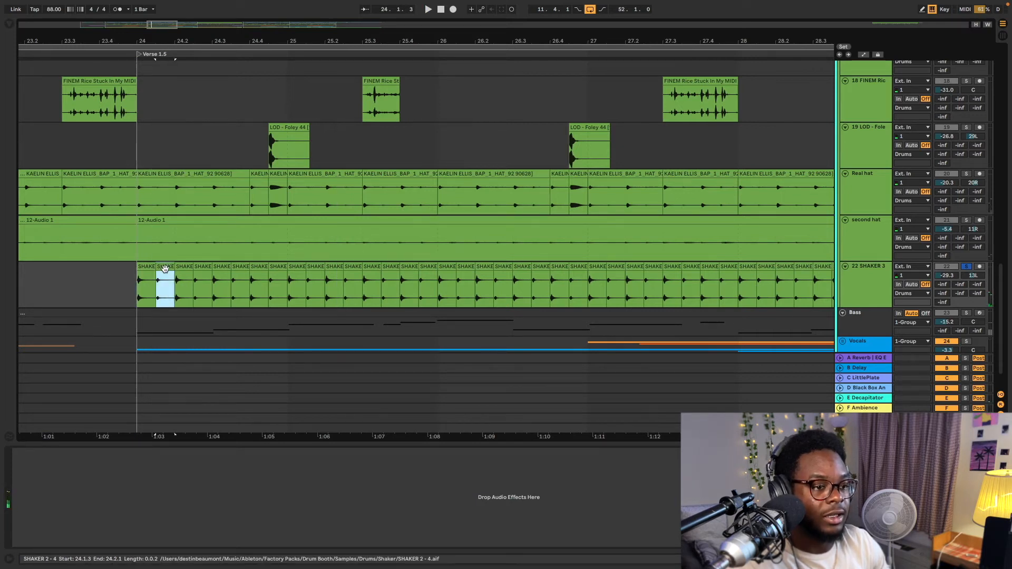
pyautogui.press('space')
# - Open the sample views of the first two shaker clips to compare their alternating samples
pyautogui.doubleClick(164, 268)
pyautogui.click(146, 267)
pyautogui.press('space')
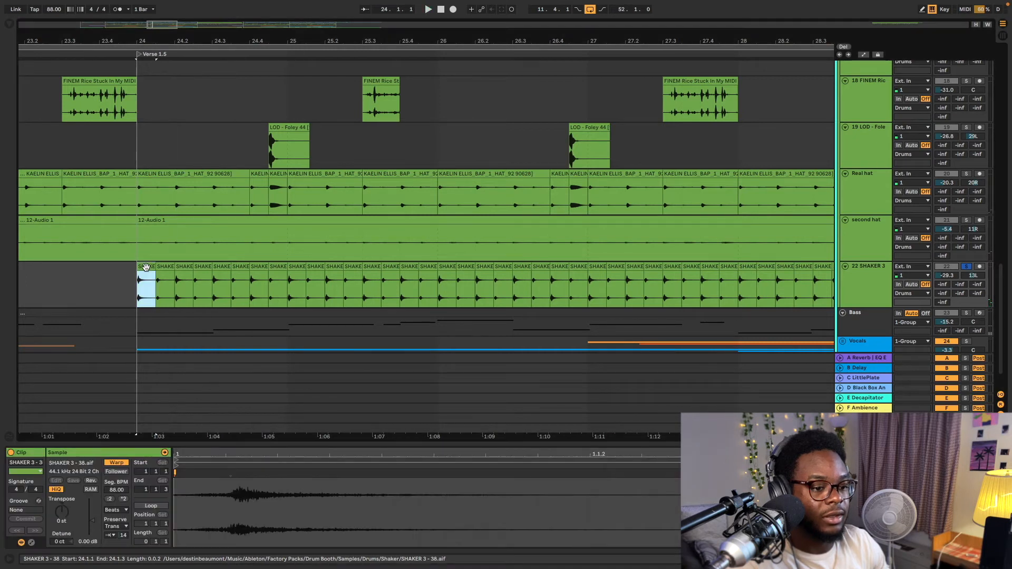
pyautogui.press('Right')
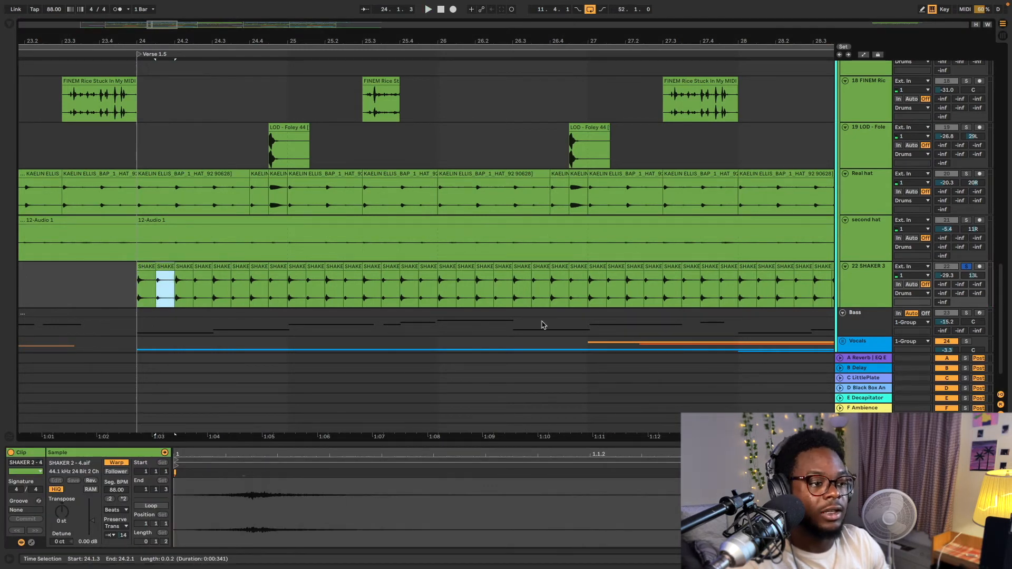
# - Solo the whole Drums group and play it from the start of Verse 1.5
pyautogui.press('-')
pyautogui.press('-')
pyautogui.scroll(5, 469, 262)
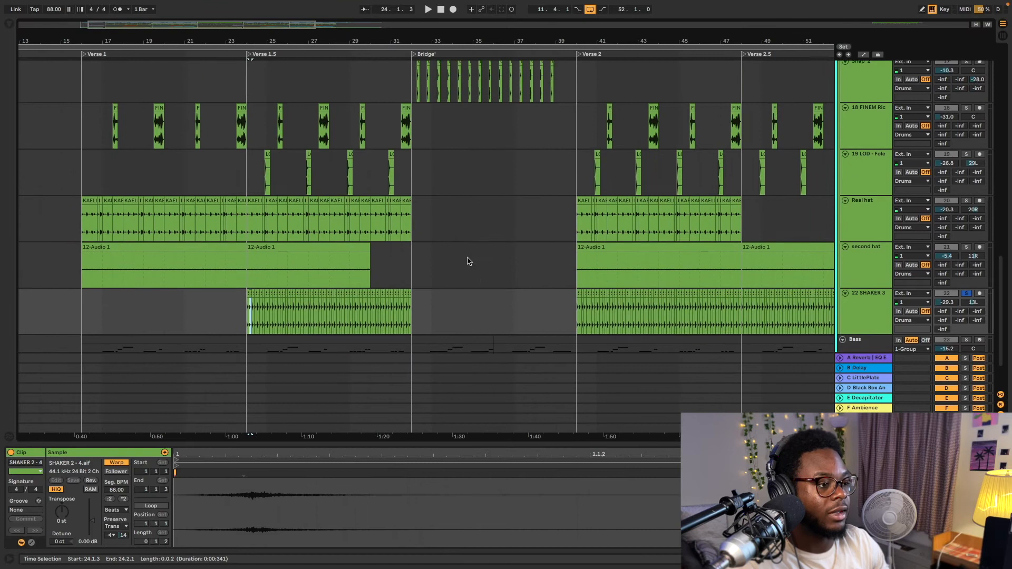
pyautogui.scroll(3, 316, 169)
pyautogui.click(245, 67)
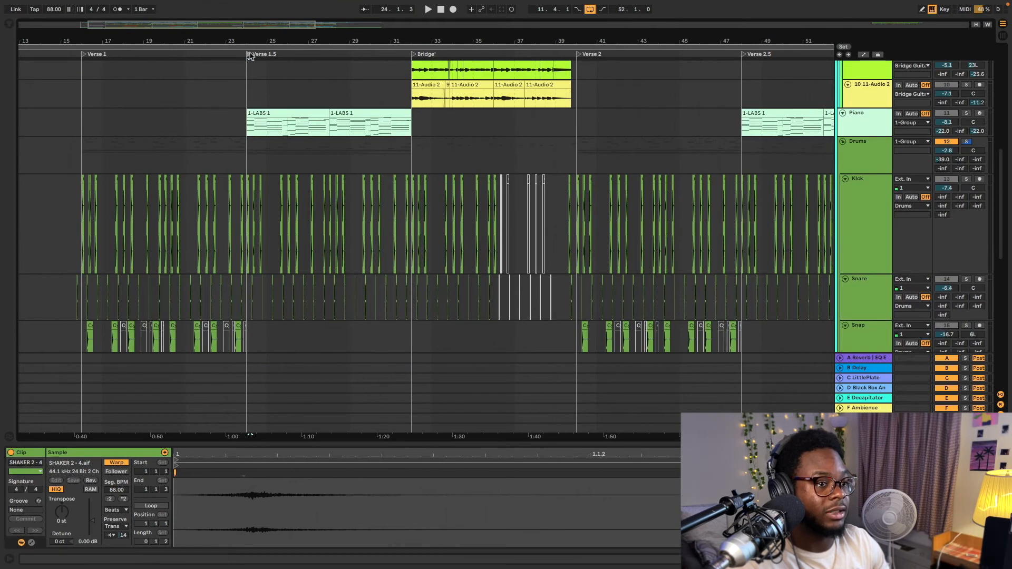
pyautogui.click(966, 141)
pyautogui.press('space')
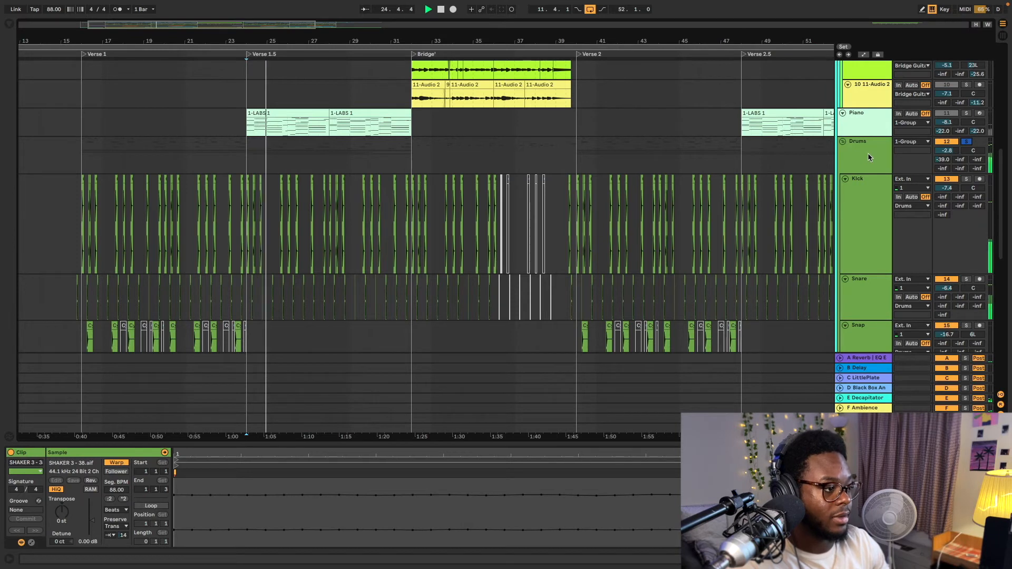
# - Look over the drum lanes from Kick to 22 SHAKER 3 during Drums group playback, and stop it
pyautogui.scroll(-10, 860, 160)
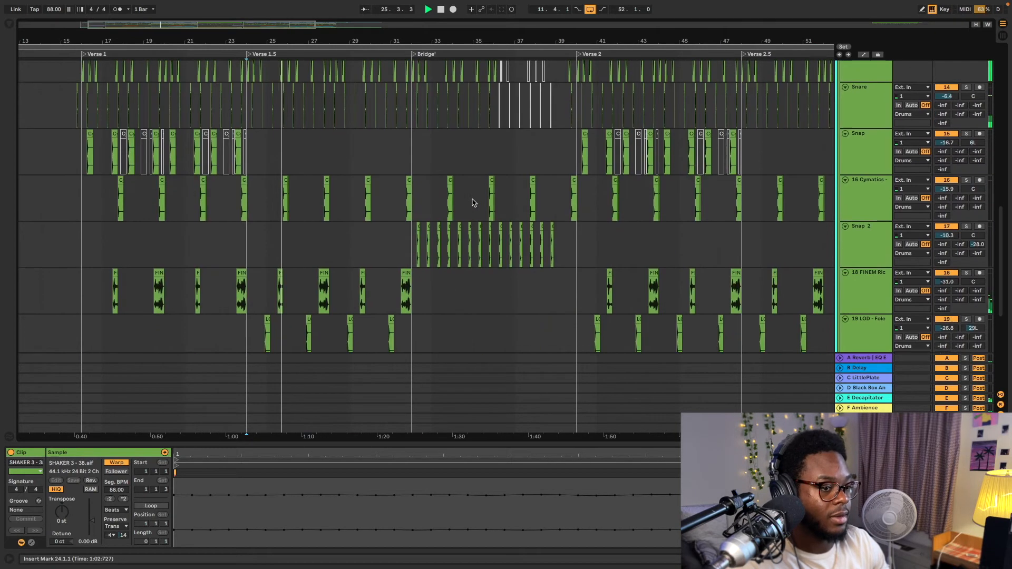
pyautogui.scroll(-3, 408, 201)
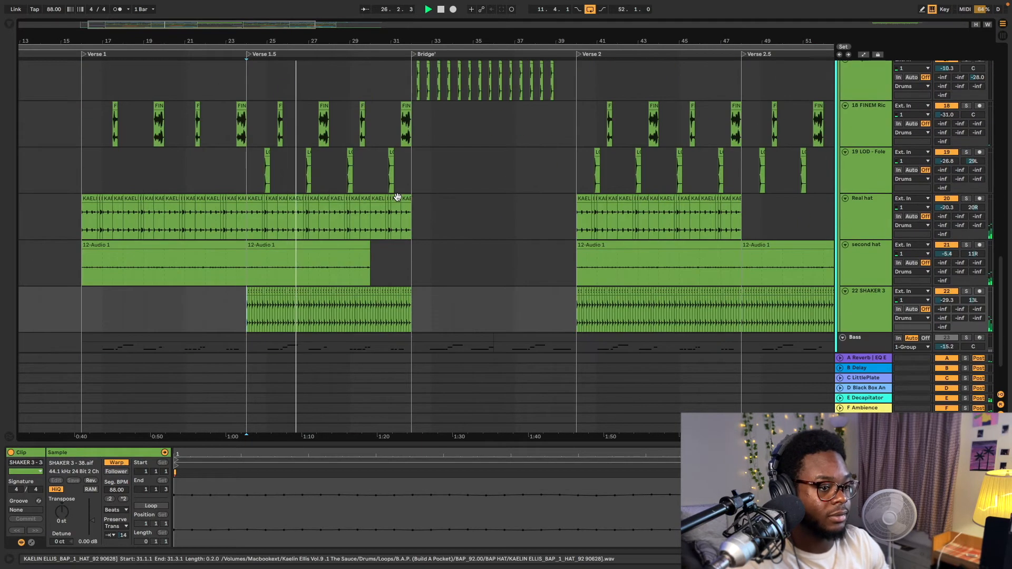
pyautogui.scroll(7, 401, 201)
pyautogui.scroll(3, 397, 200)
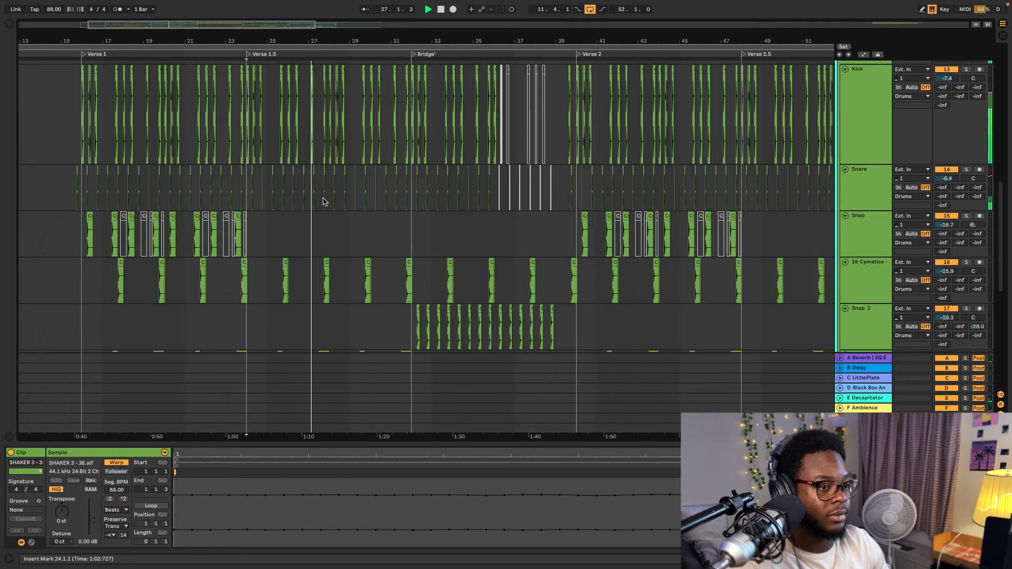
pyautogui.scroll(-3, 322, 216)
pyautogui.scroll(6, 322, 216)
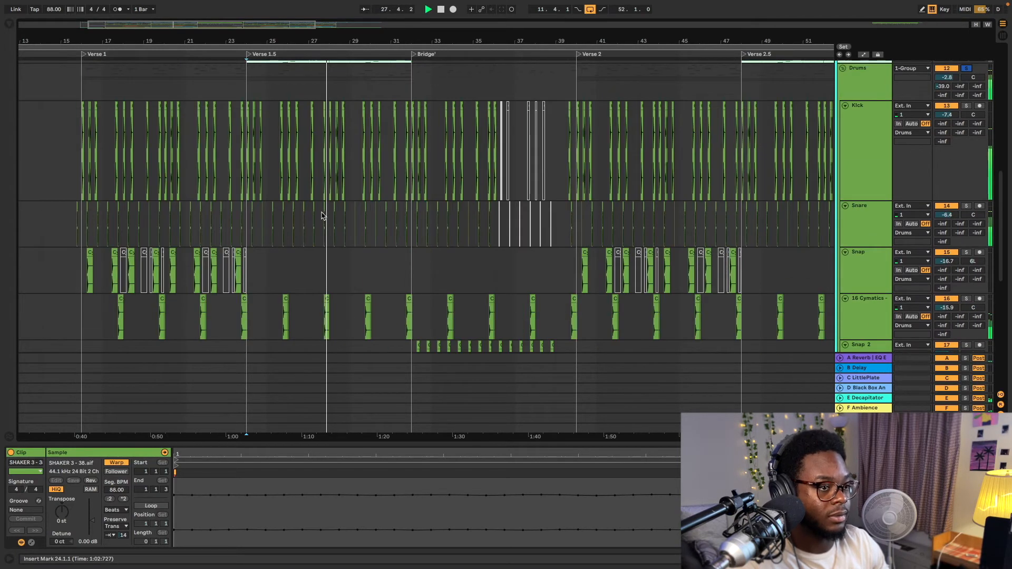
pyautogui.scroll(-3, 323, 216)
pyautogui.scroll(-8, 323, 216)
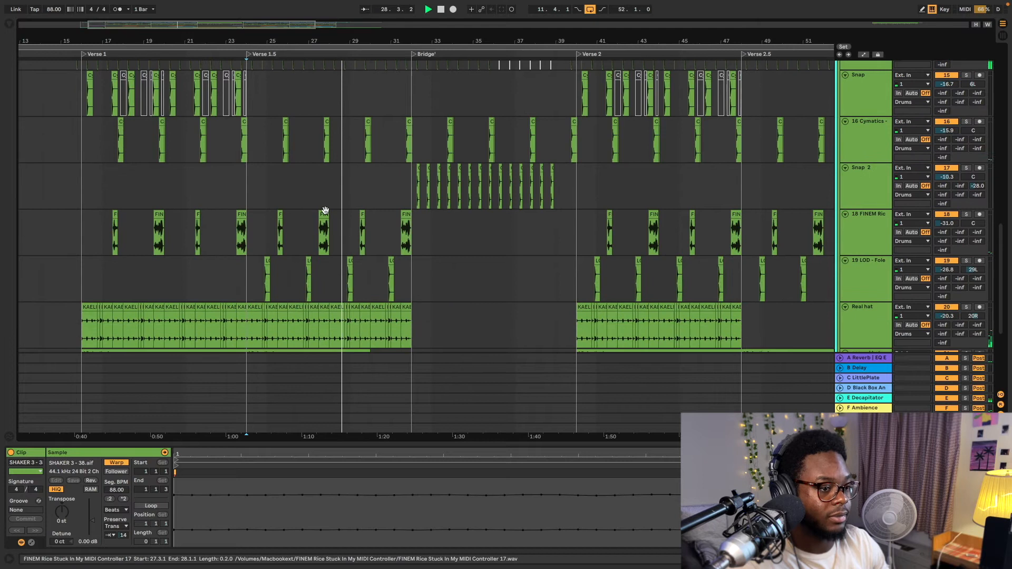
pyautogui.press('space')
# - Solo the 19 LOD - Fole track, play its first clip in Verse 1.5, and clear the solo
pyautogui.click(263, 274)
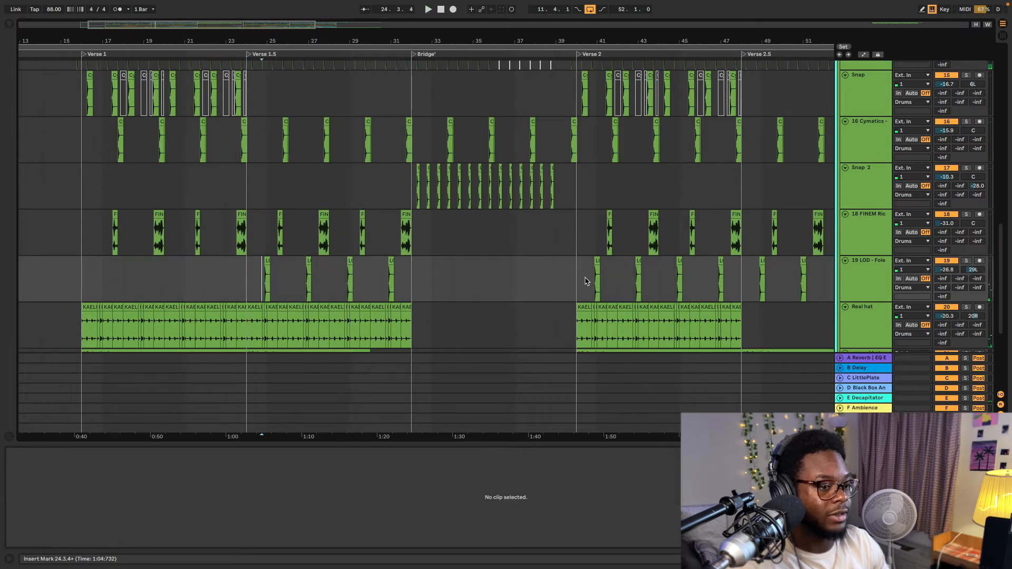
pyautogui.press('space')
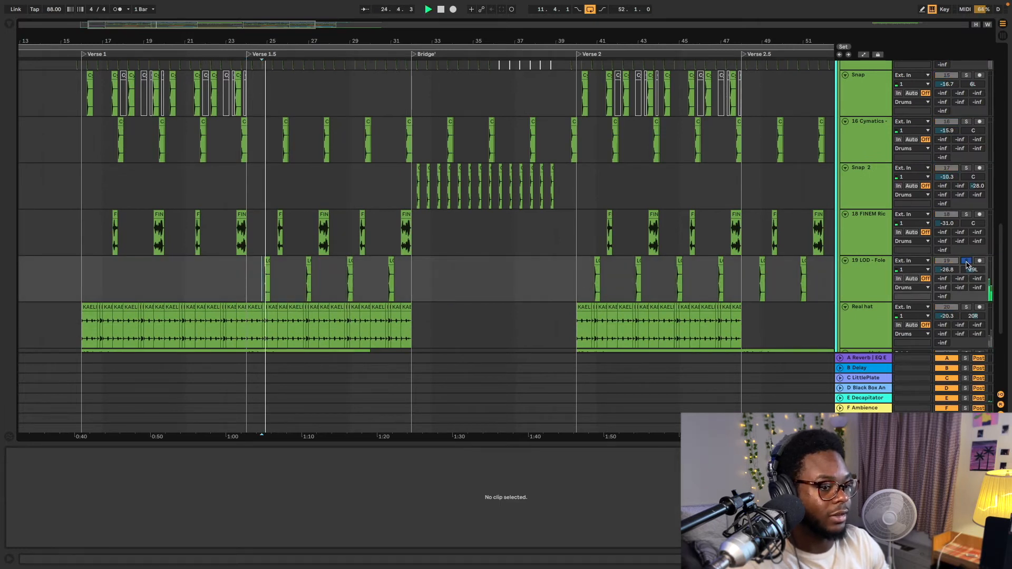
pyautogui.scroll(8, 714, 295)
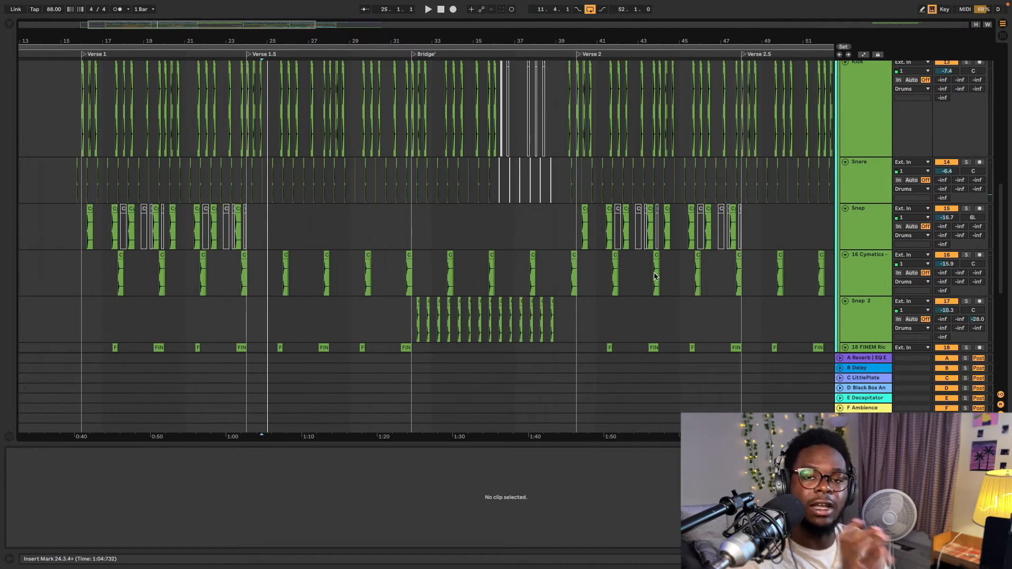
# - Open the bx_console Focusrite SC plugin on the Drums group and examine its channel strip settings
pyautogui.scroll(5, 655, 274)
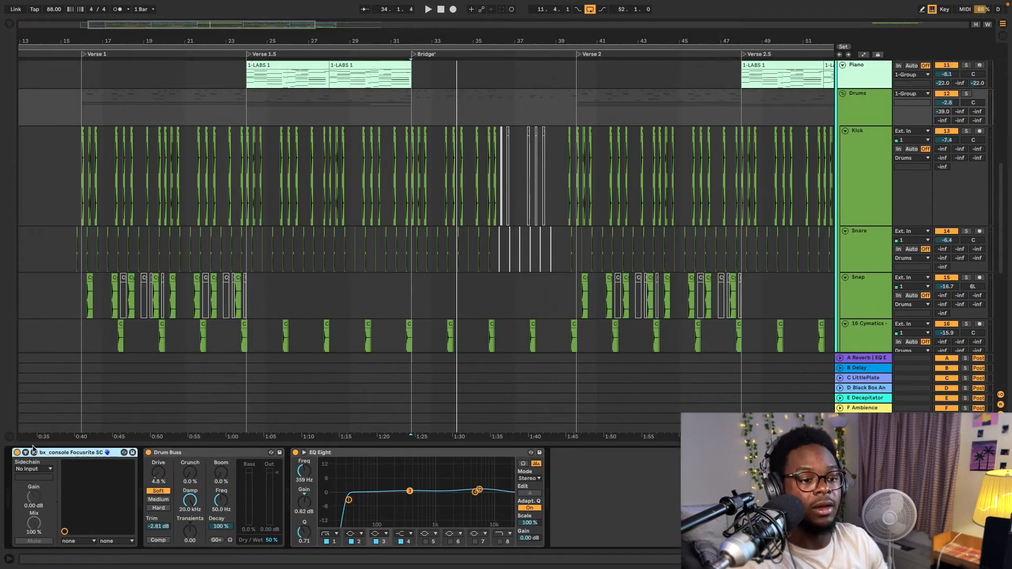
pyautogui.click(35, 453)
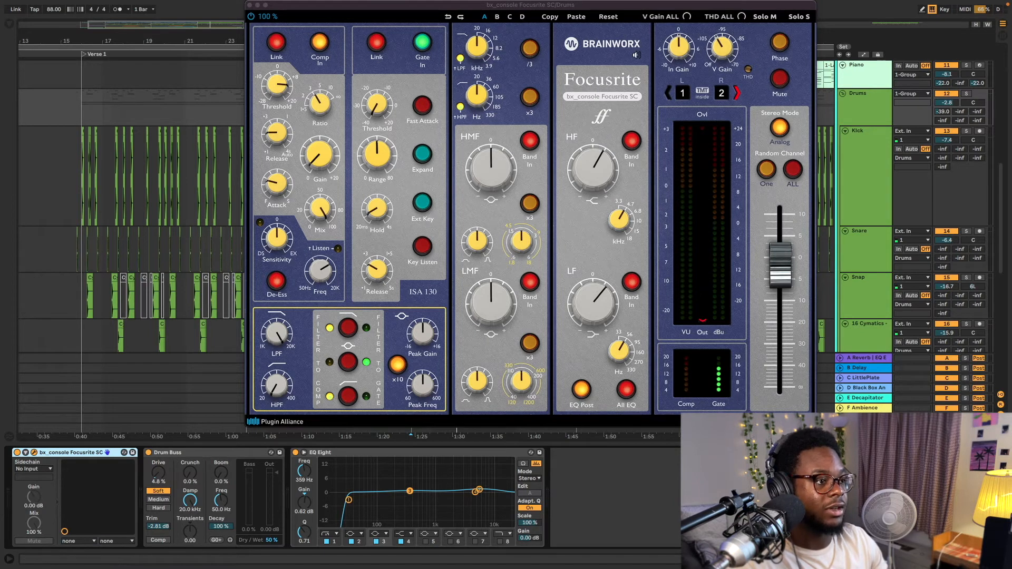
pyautogui.moveTo(585, 5); pyautogui.dragTo(496, 53)
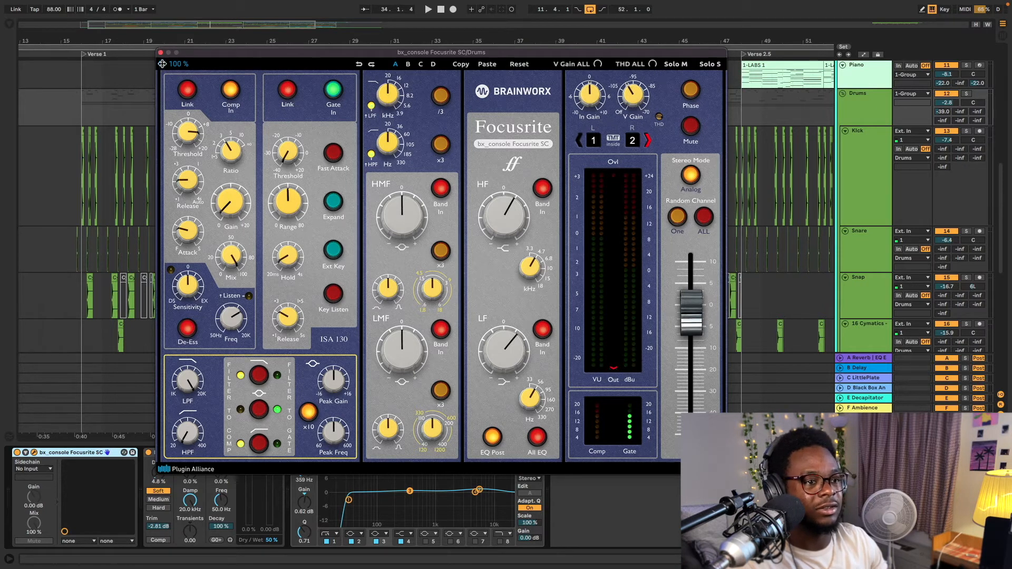
# - Bypass the Drums group's Drum Buss, EQ Eight and bx_console Focusrite SC, solo the group, and play the unprocessed drums from Verse 1
pyautogui.click(148, 452)
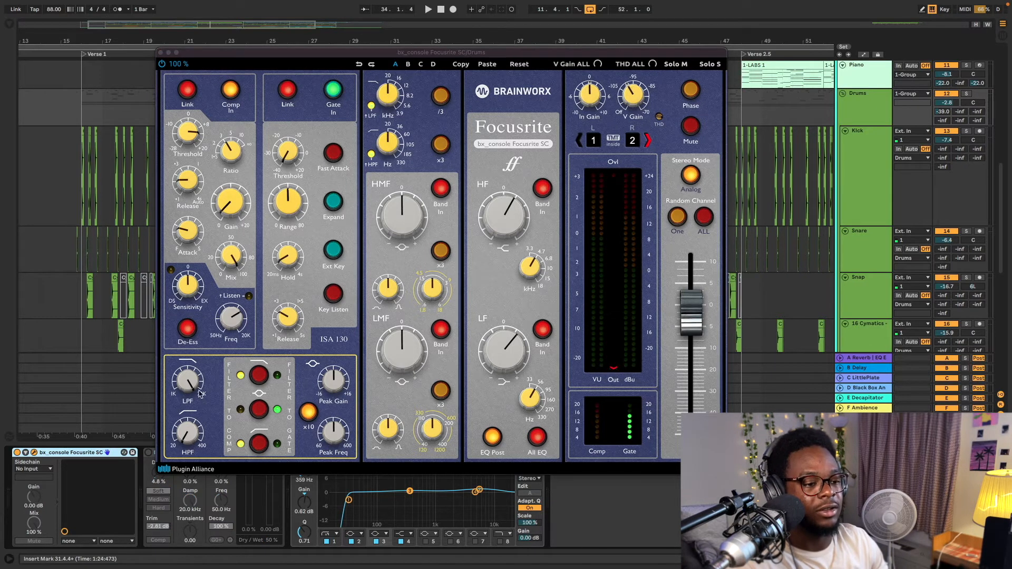
pyautogui.moveTo(225, 61); pyautogui.dragTo(611, 123)
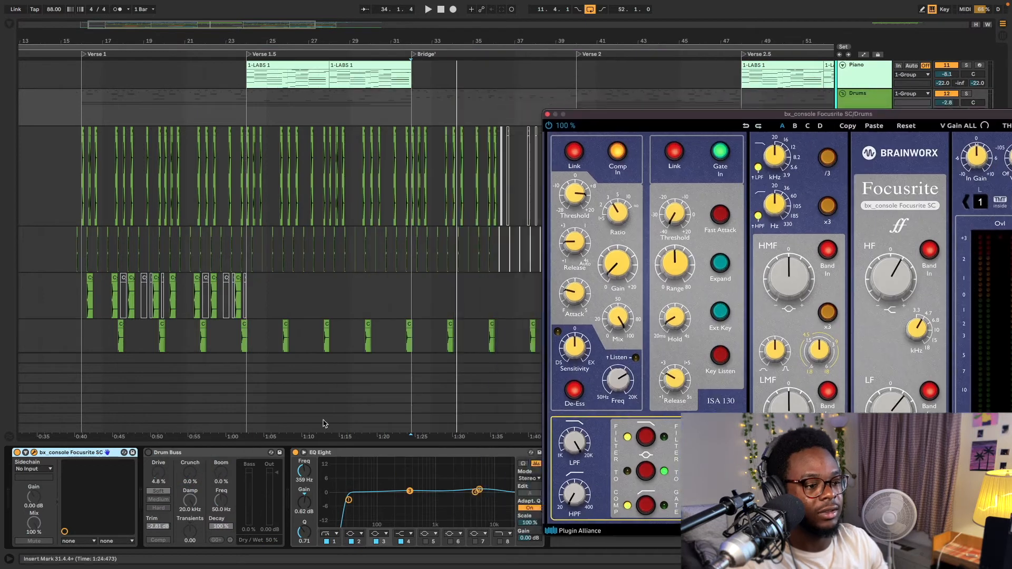
pyautogui.press('space')
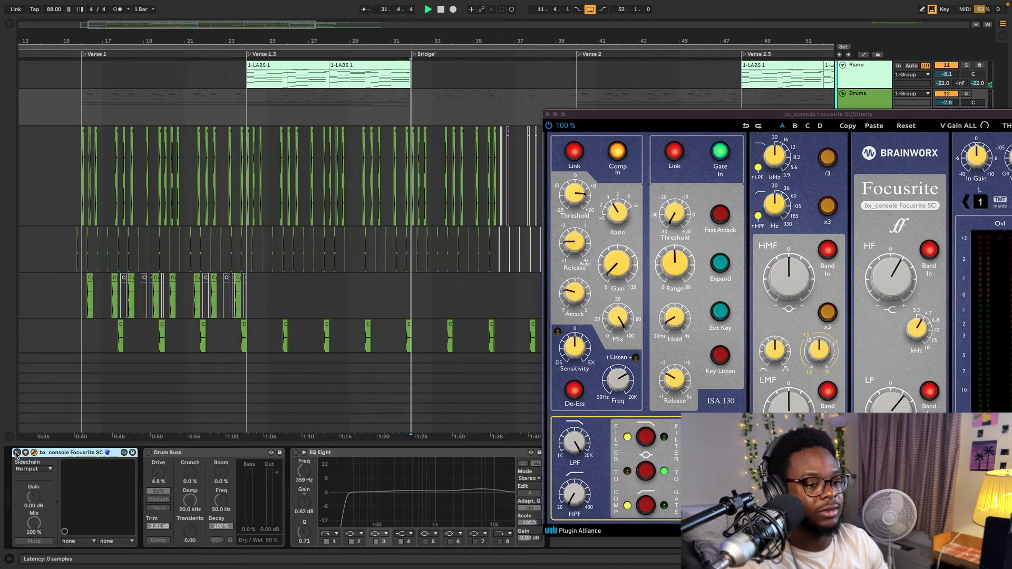
pyautogui.click(967, 94)
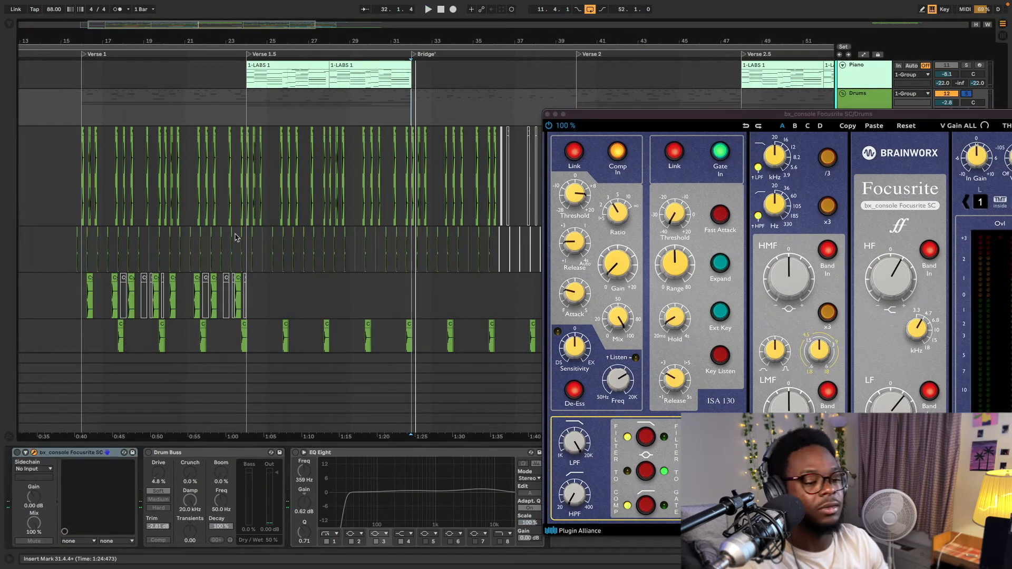
pyautogui.click(84, 72)
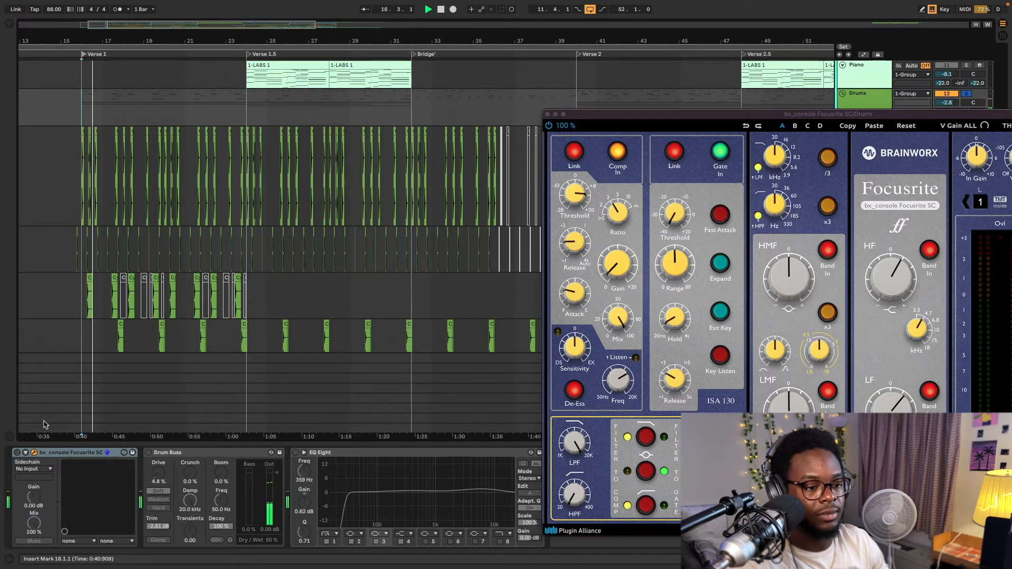
# - Reactivate the bx_console Focusrite SC and Drum Buss one at a time, playing the soloed drums after each
pyautogui.click(17, 452)
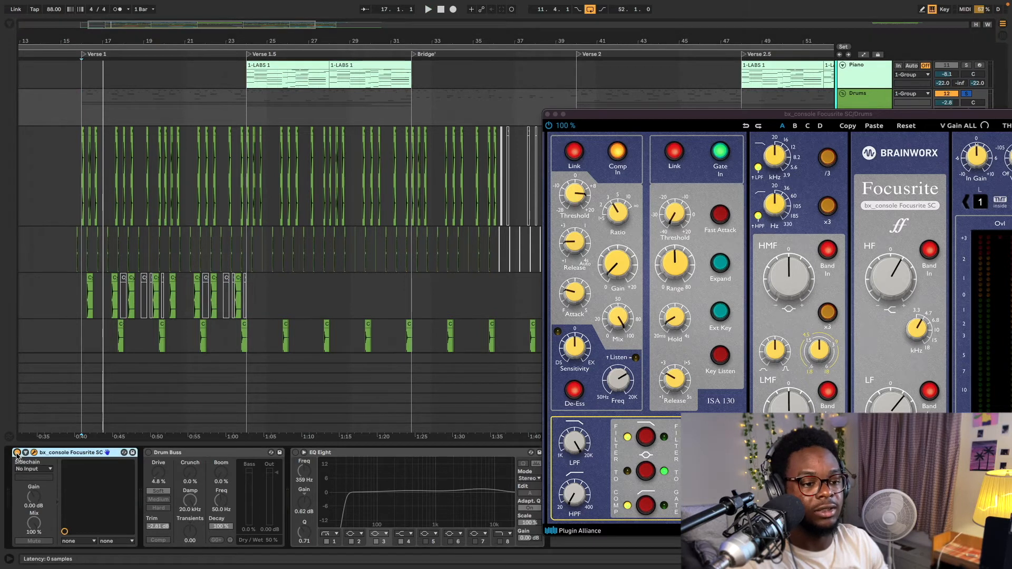
pyautogui.press('space')
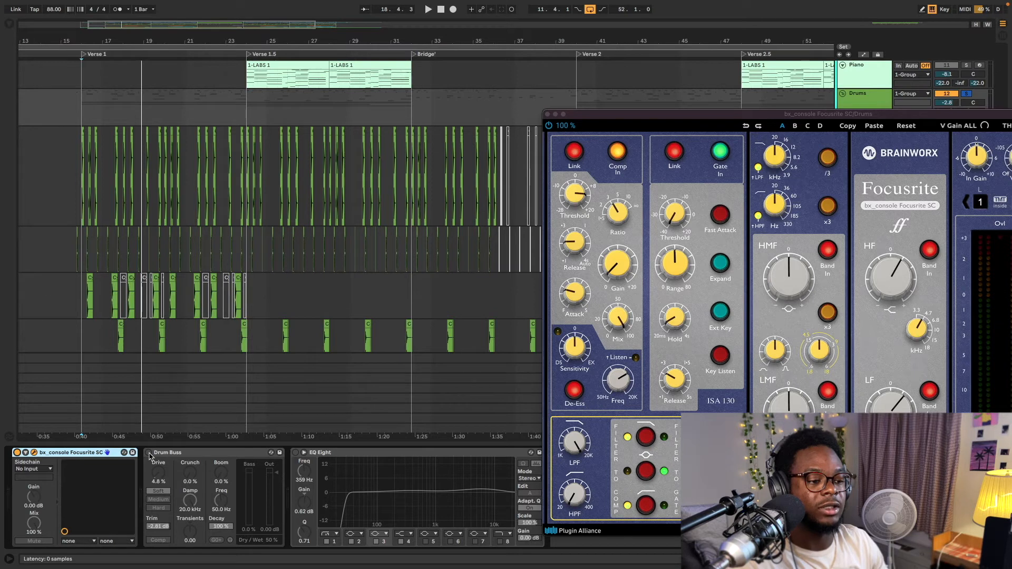
pyautogui.click(149, 452)
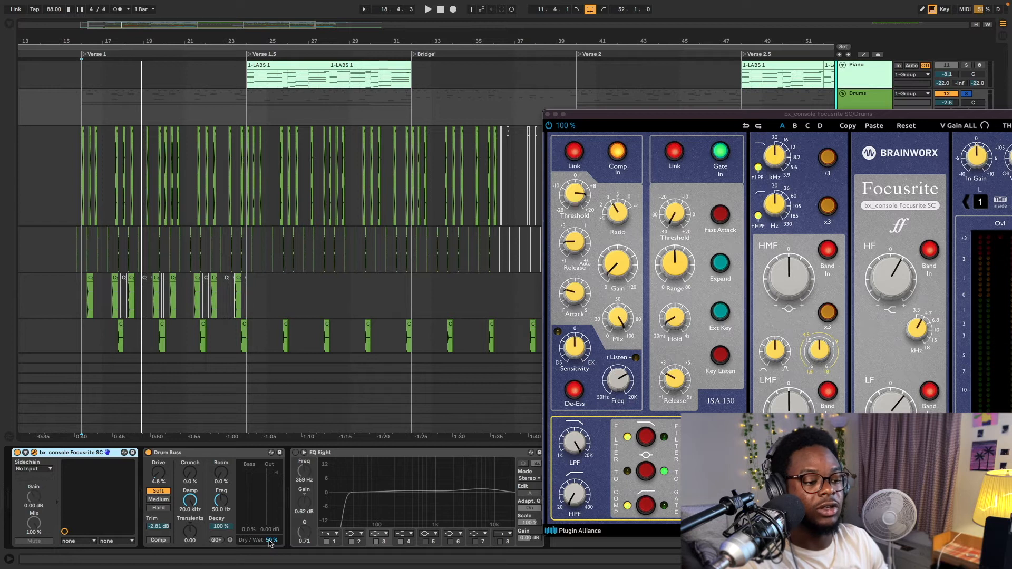
pyautogui.press('space')
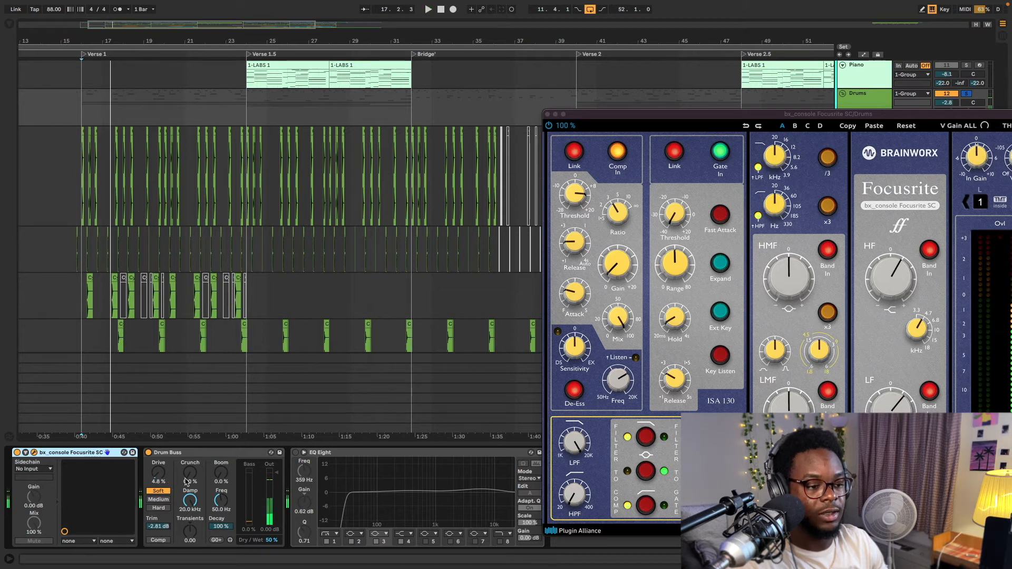
# - Turn EQ Eight back on, play the soloed drums through it, and select its high-frequency boost band
pyautogui.click(296, 453)
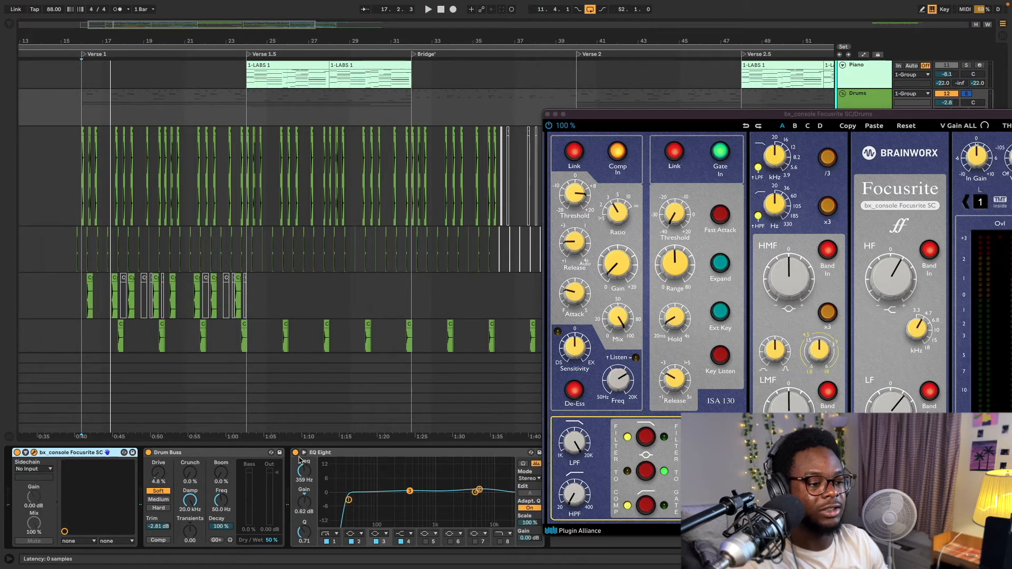
pyautogui.press('space')
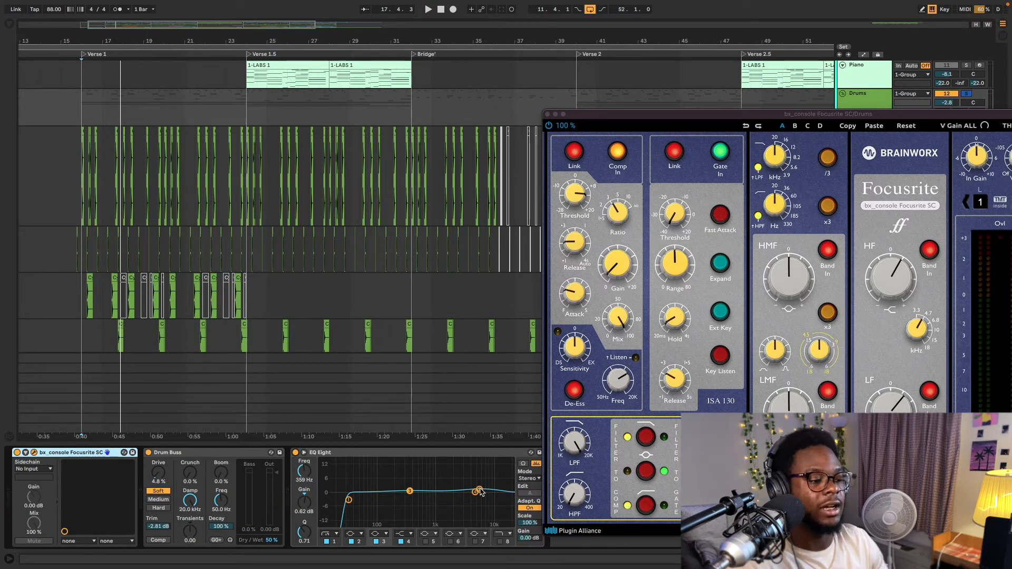
pyautogui.click(481, 492)
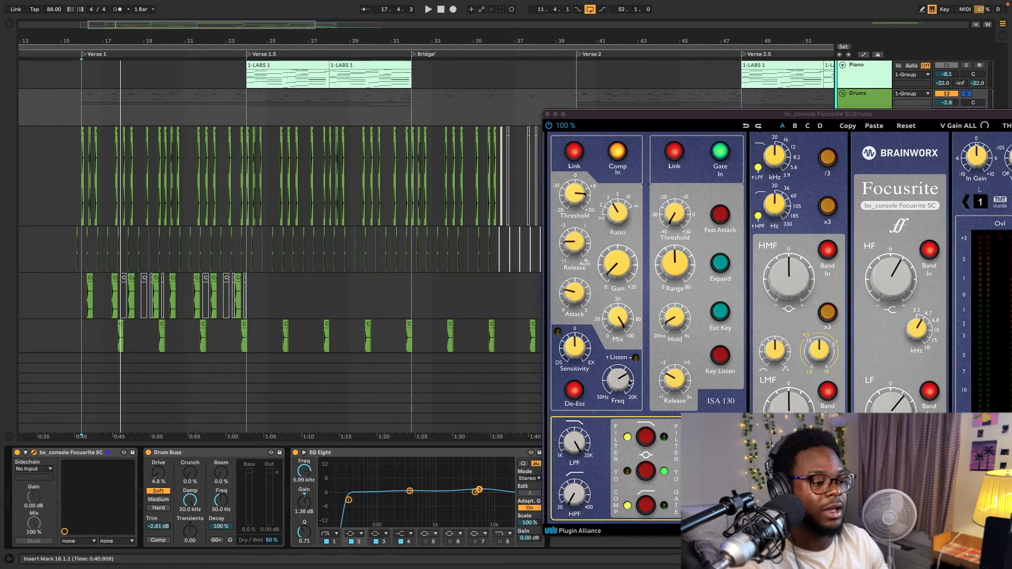
# - Check the Drums group's mixer settings, close the bx_console window, and play the fully processed drums from Verse 1
pyautogui.moveTo(608, 114); pyautogui.dragTo(90, 199)
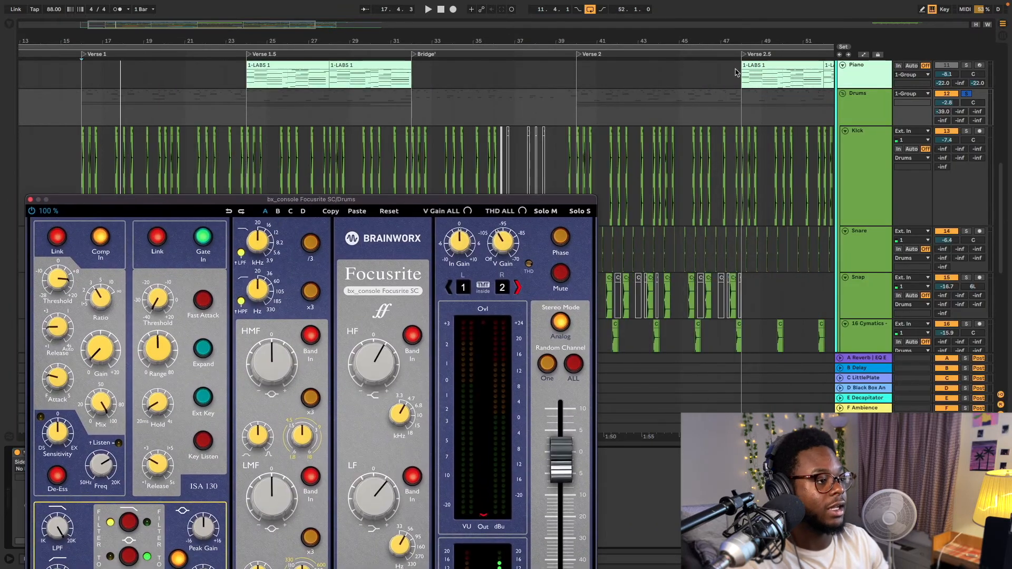
pyautogui.click(841, 94)
pyautogui.click(841, 94)
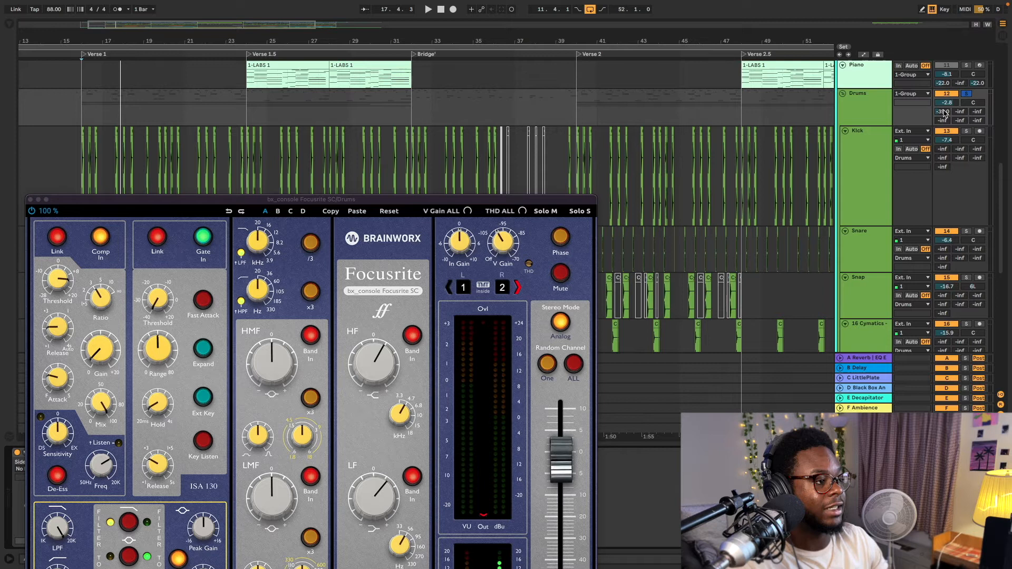
pyautogui.click(31, 199)
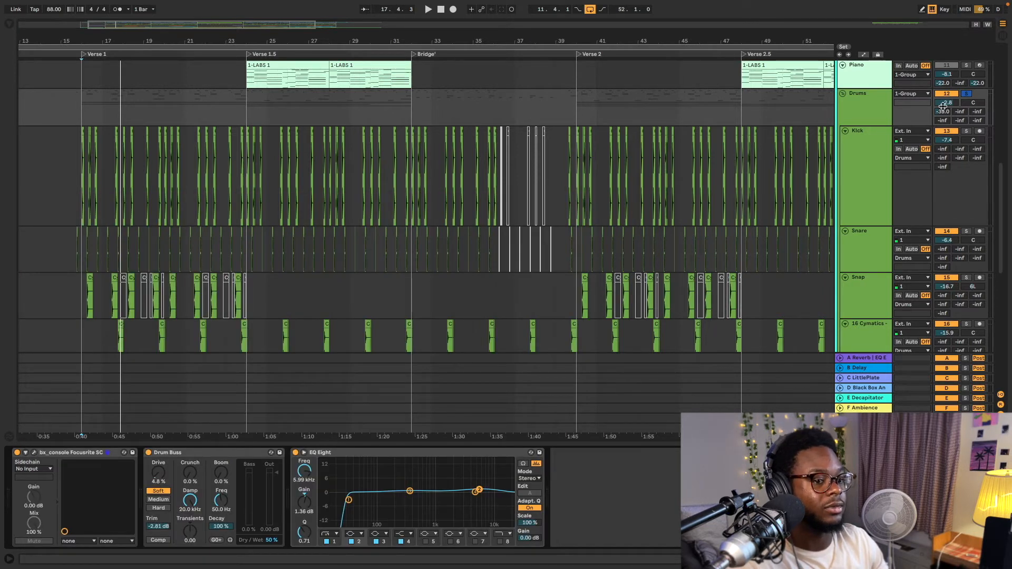
pyautogui.press('space')
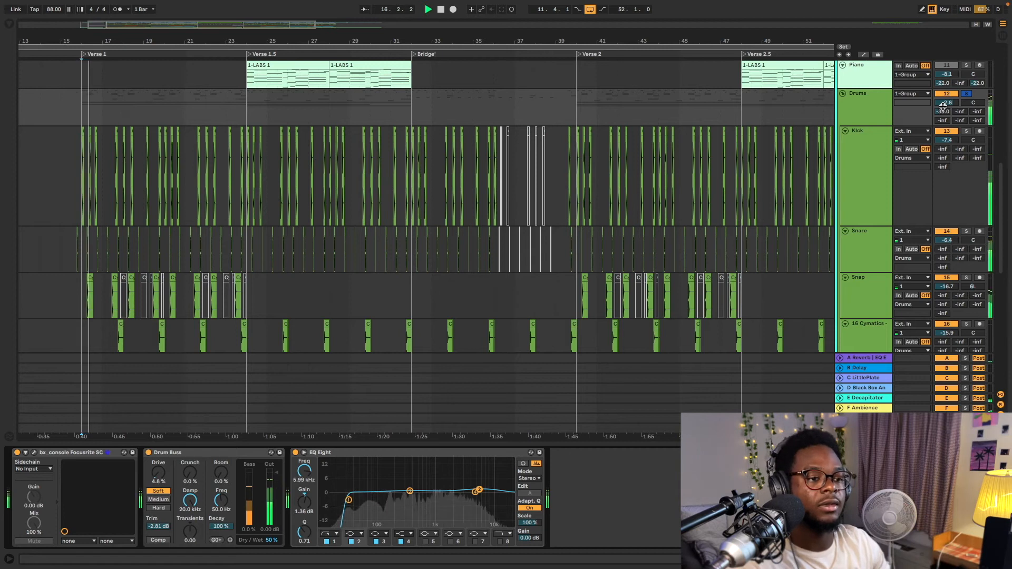
# - Fold the Drums group, clear its solo, and solo the Bass track for listening
pyautogui.click(843, 95)
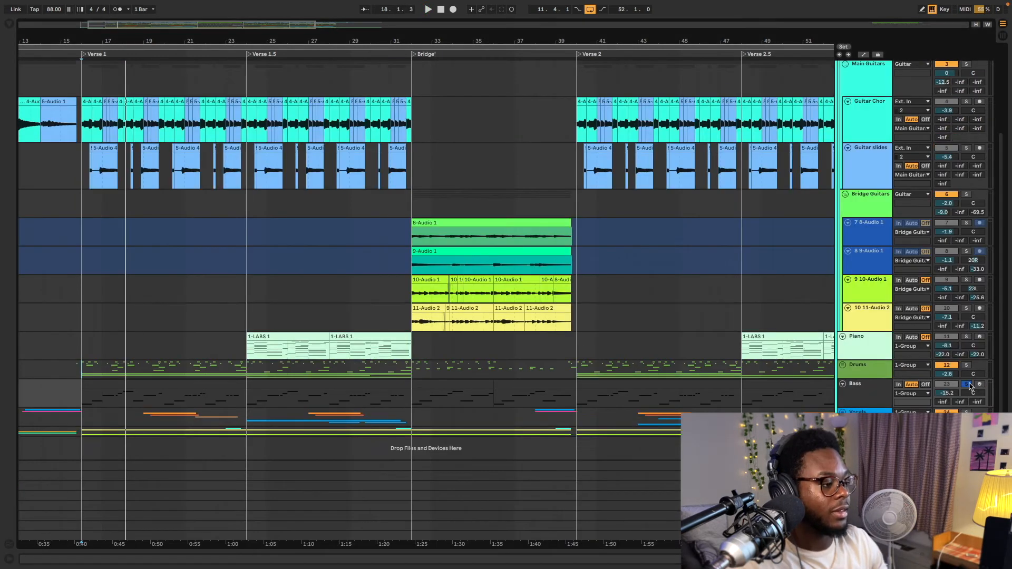
pyautogui.click(967, 384)
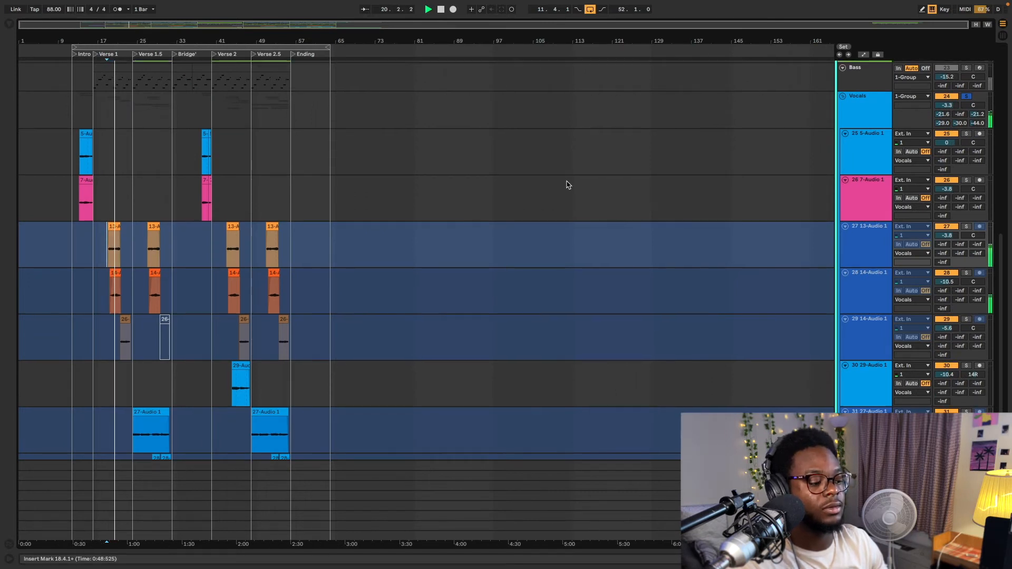
# - Audition the soloed Vocals group in Verse 1 and display its effects chain
pyautogui.scroll(1, 566, 184)
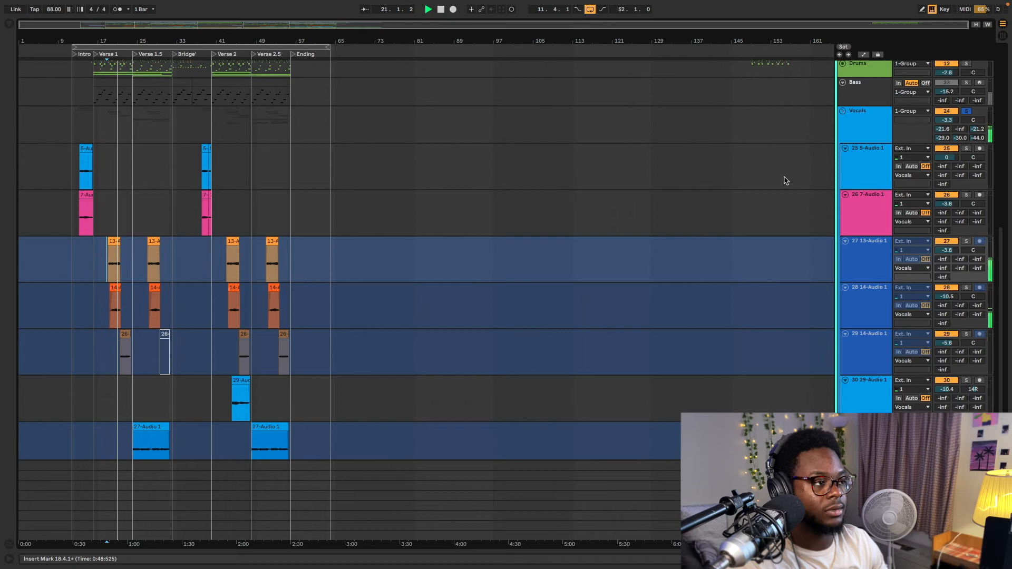
pyautogui.doubleClick(865, 126)
pyautogui.scroll(-3, 56, 145)
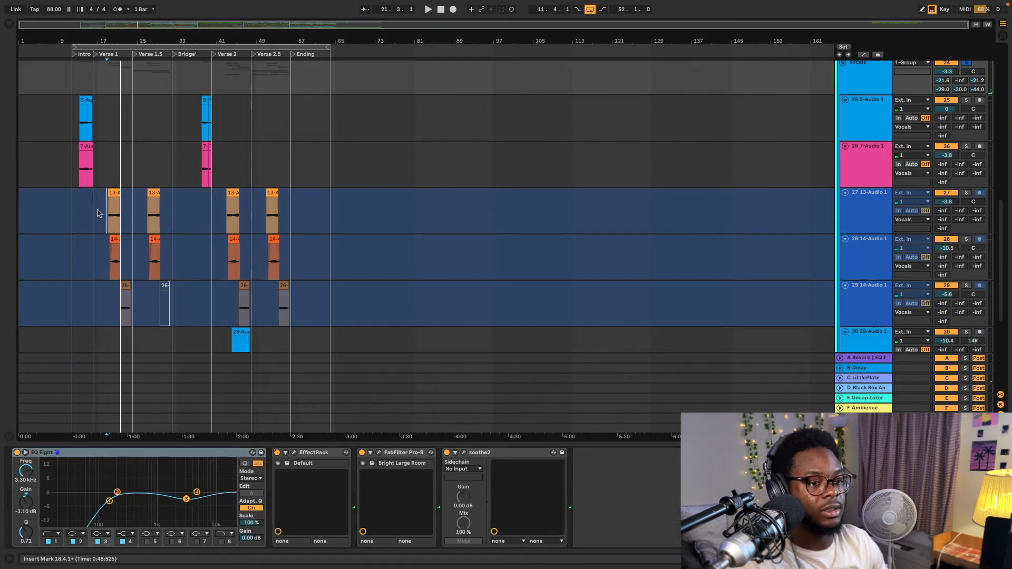
# - Solo the 27 13-Audio 1 vocal track and play its Verse 1 clip
pyautogui.click(966, 194)
pyautogui.press('space')
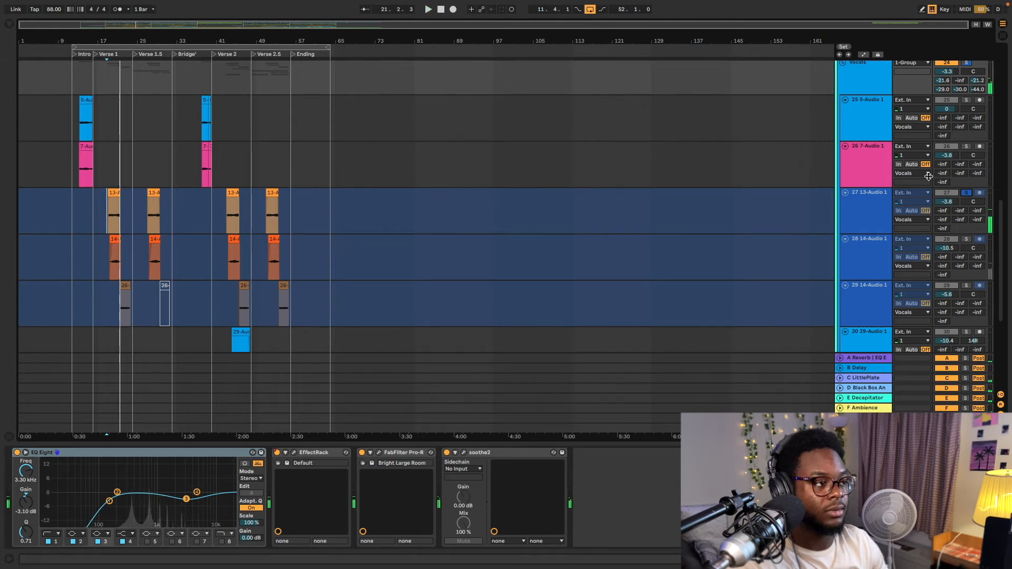
pyautogui.press('space')
# - Inspect the Vocals group's EffectRack, FabFilter Pro-R and soothe2 plugins one after another, closing each window
pyautogui.click(873, 93)
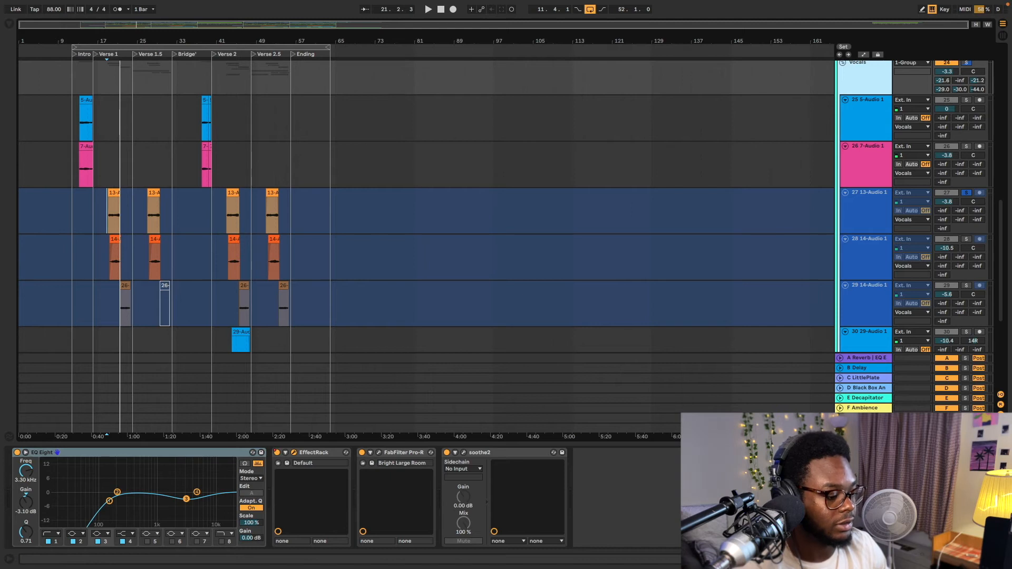
pyautogui.click(293, 452)
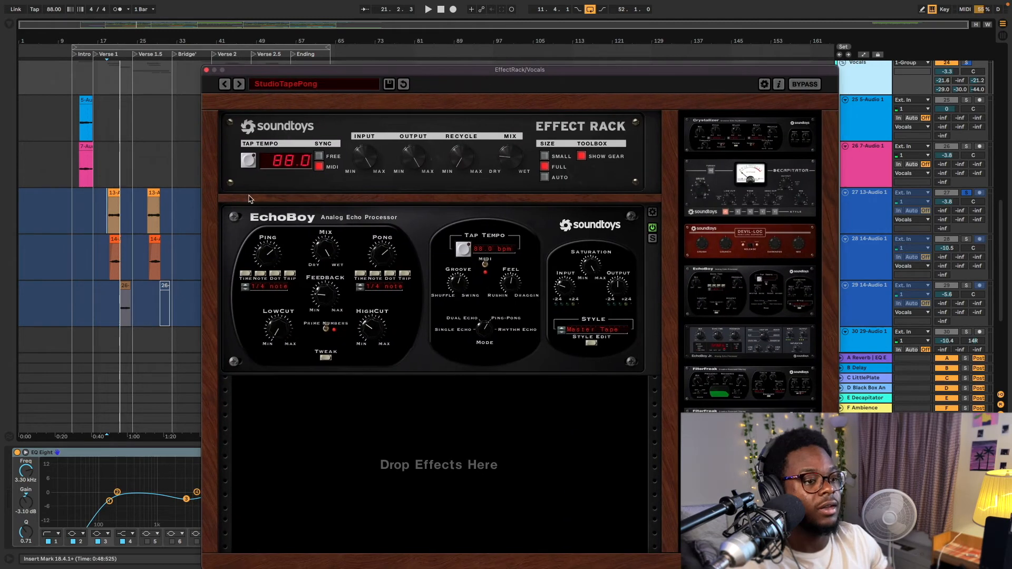
pyautogui.click(206, 70)
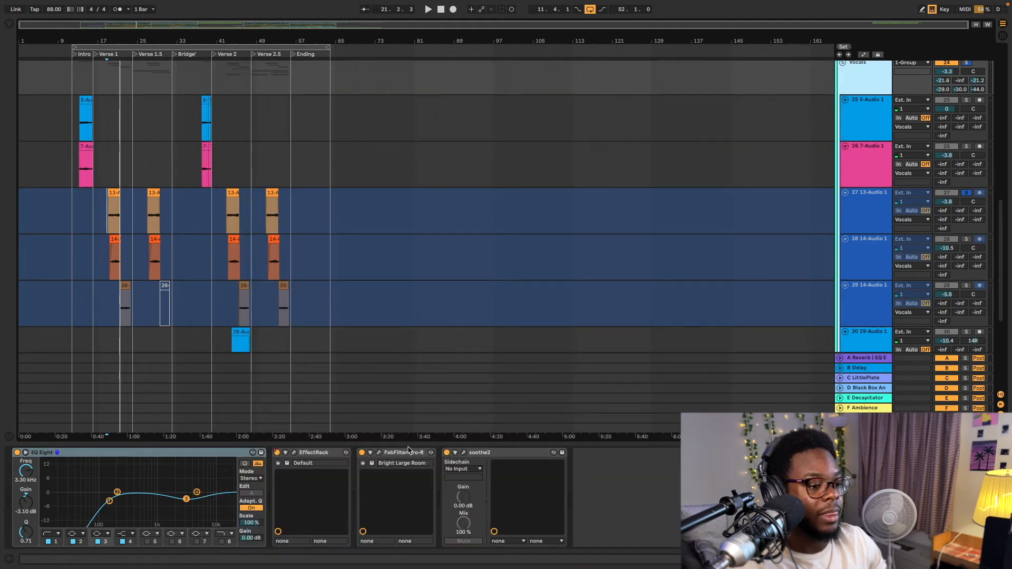
pyautogui.click(378, 452)
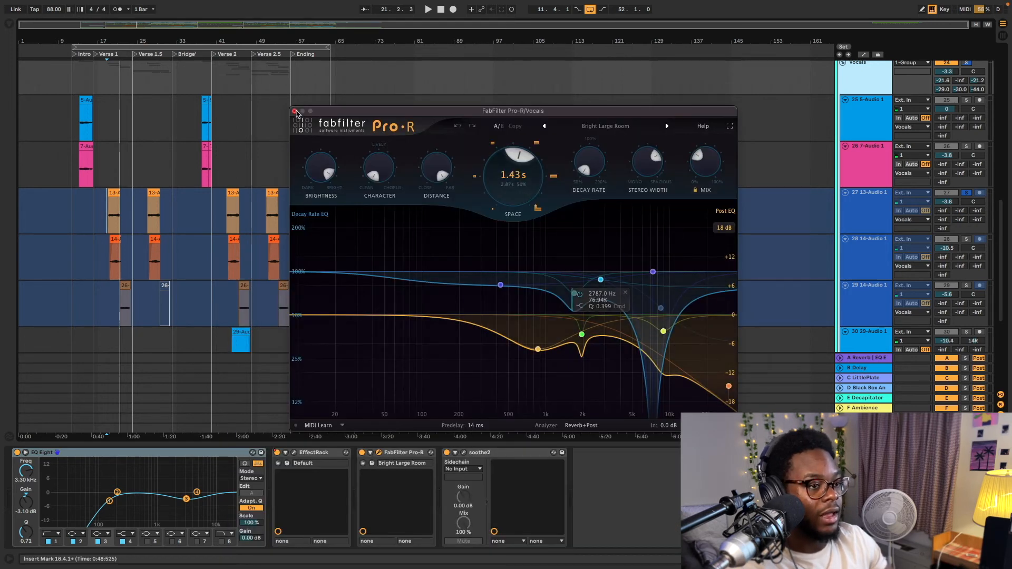
pyautogui.click(295, 111)
pyautogui.click(463, 453)
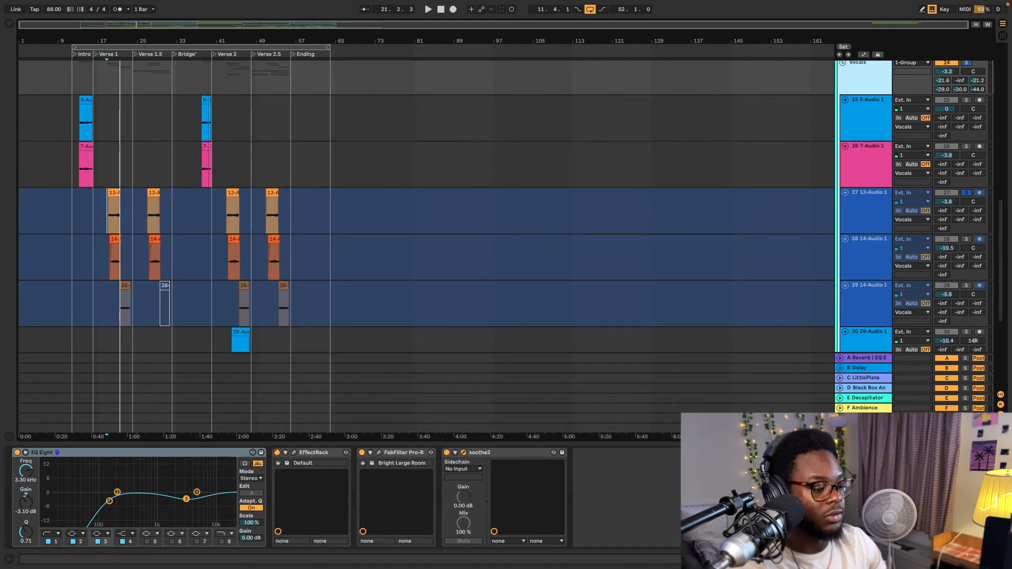
pyautogui.click(217, 127)
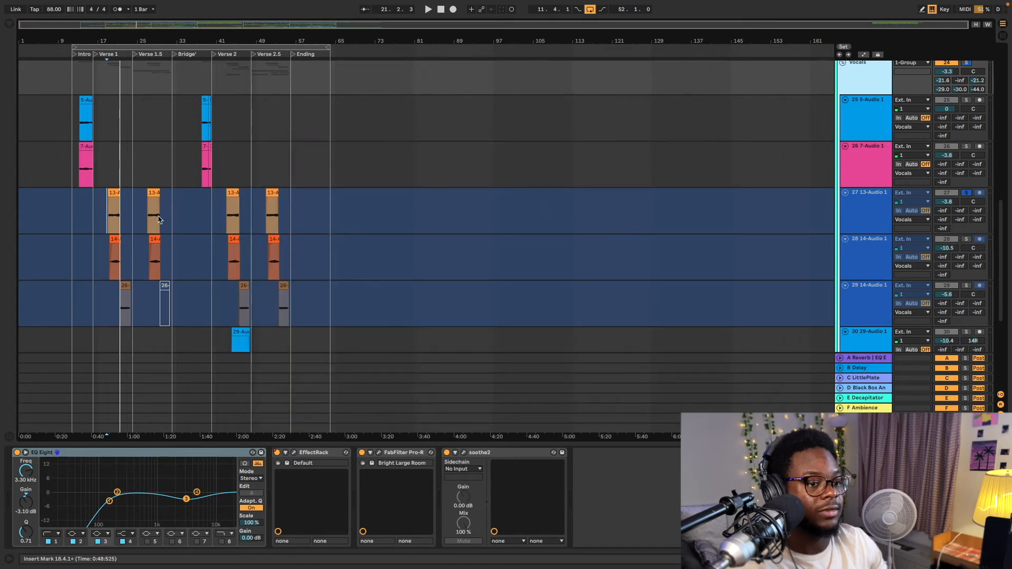
# - Compare the effects chains on the 27 13-Audio 1 and 26 7-Audio 1 vocal tracks
pyautogui.click(865, 154)
pyautogui.click(860, 223)
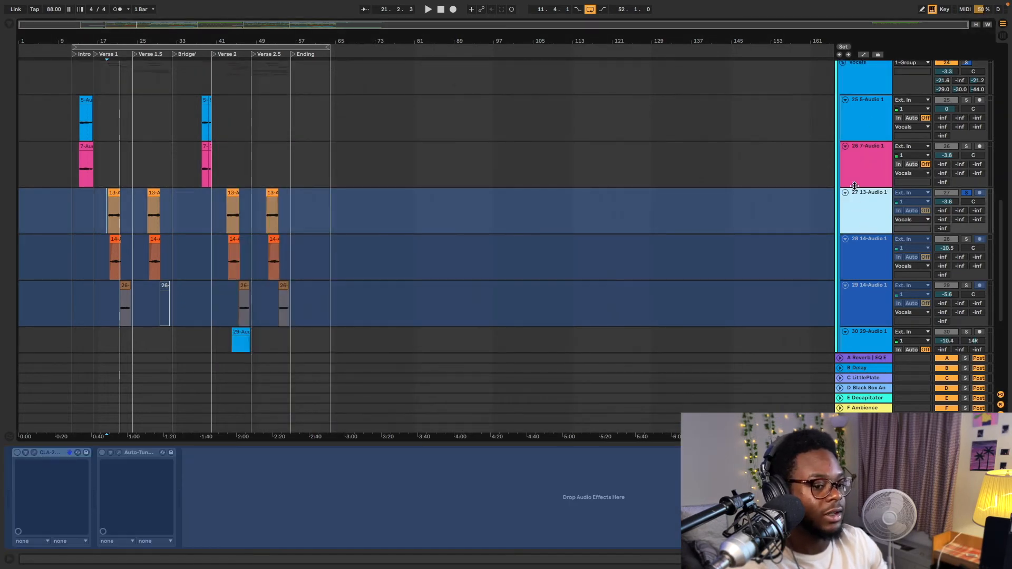
pyautogui.click(871, 182)
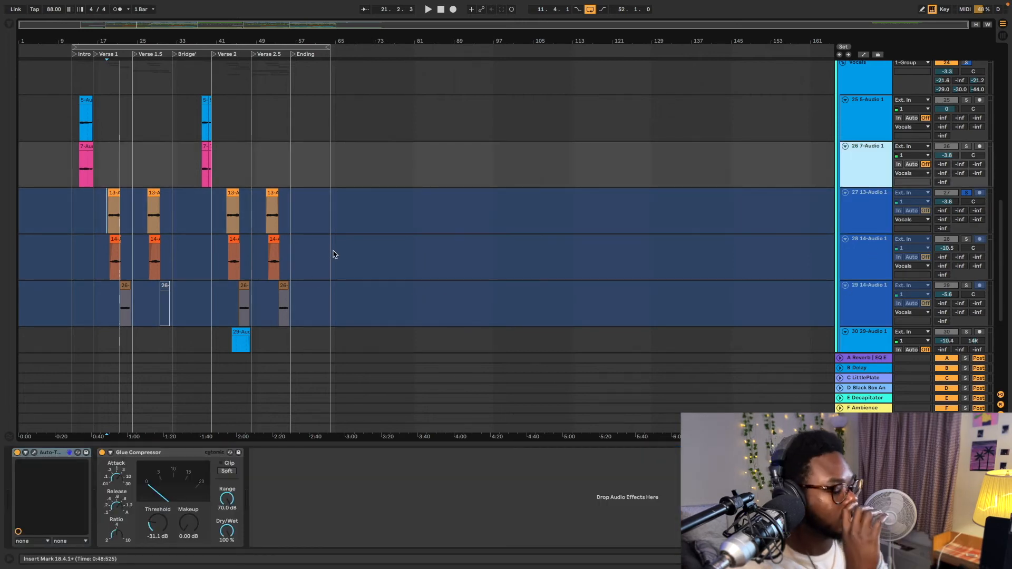
# - Clear the 27 13-Audio 1 solo, play the Vocals group from the start of Verse 2.5, and look over its tracks
pyautogui.press('space')
pyautogui.scroll(-5, 252, 159)
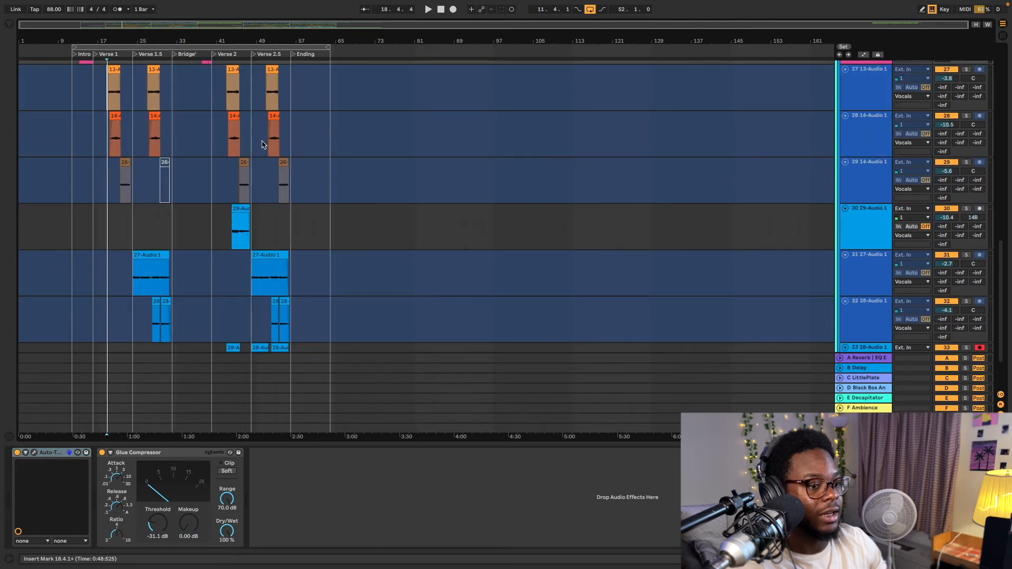
pyautogui.click(253, 55)
pyautogui.press('space')
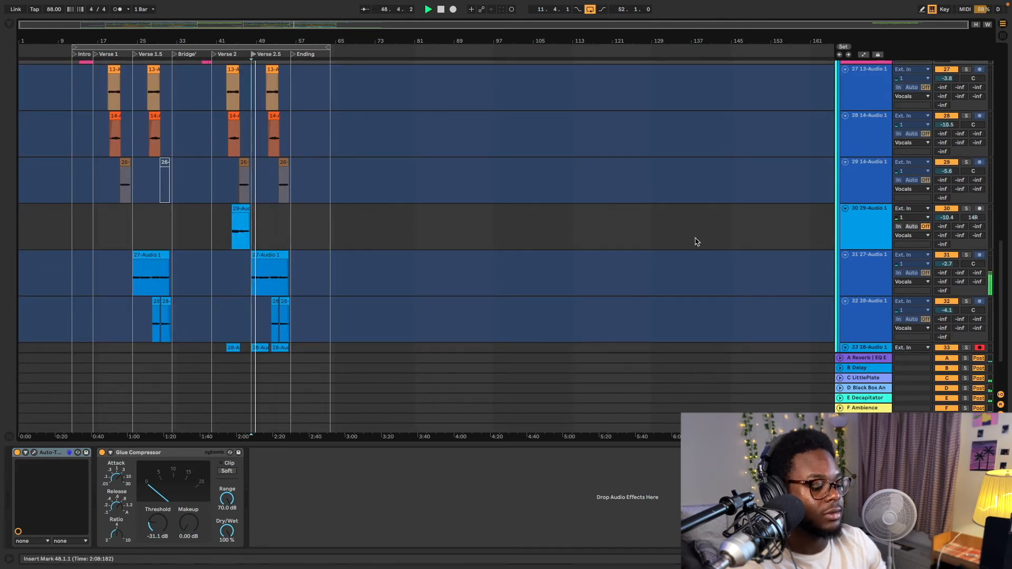
pyautogui.scroll(4, 695, 243)
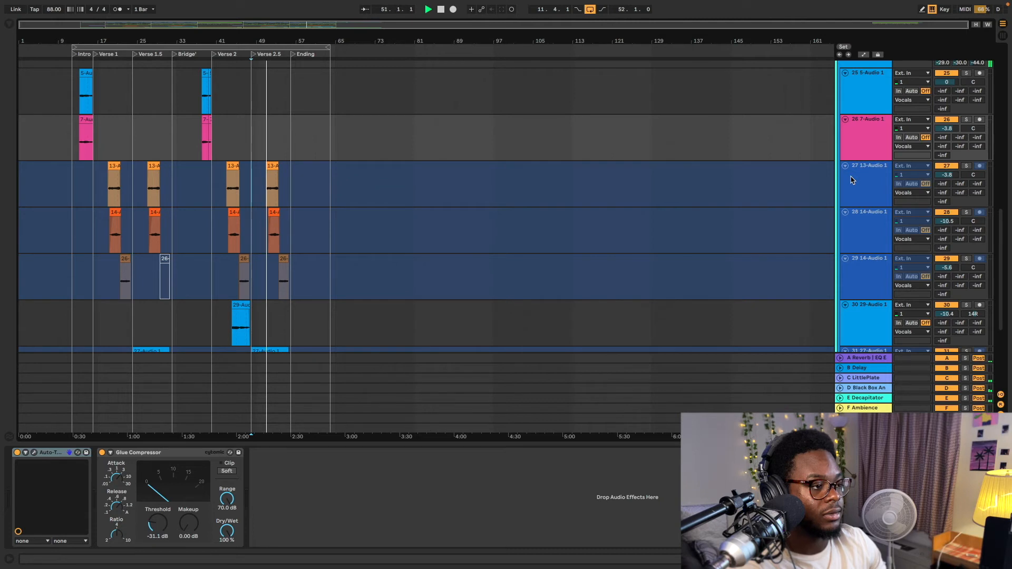
# - Look over the remaining vocal tracks and open the LittlePlate plugin on return C
pyautogui.scroll(4, 852, 180)
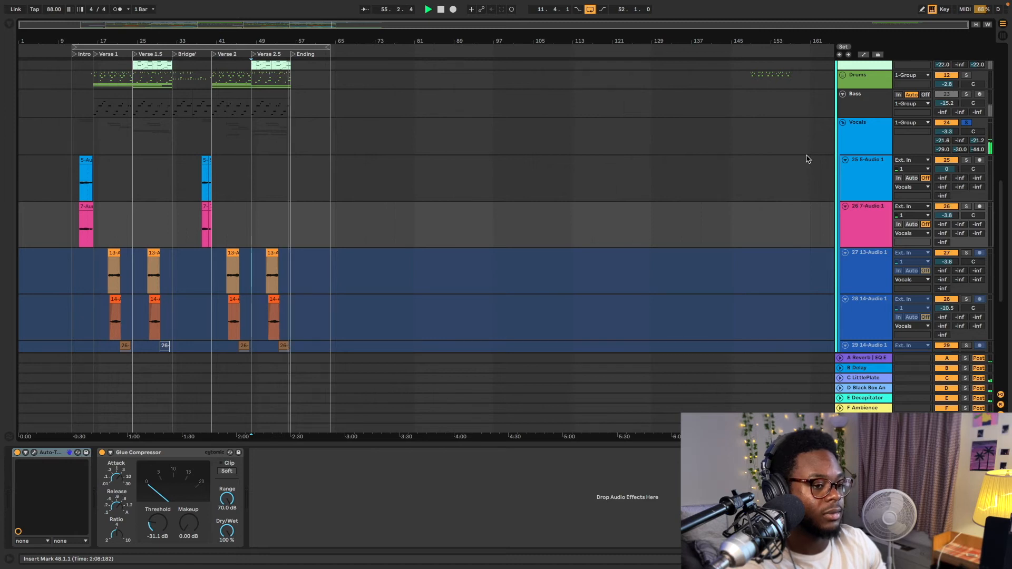
pyautogui.scroll(-10, 726, 178)
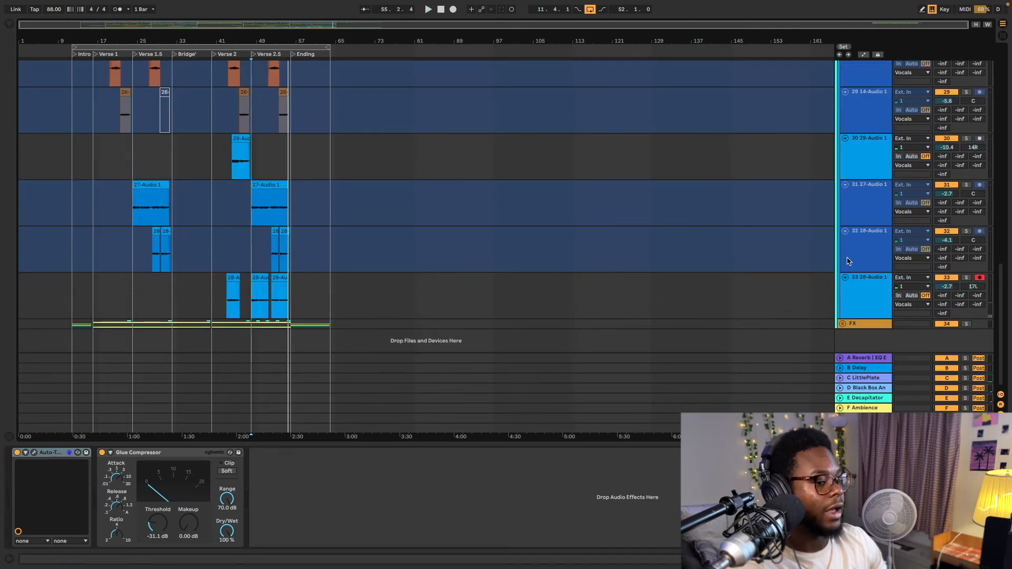
pyautogui.click(864, 390)
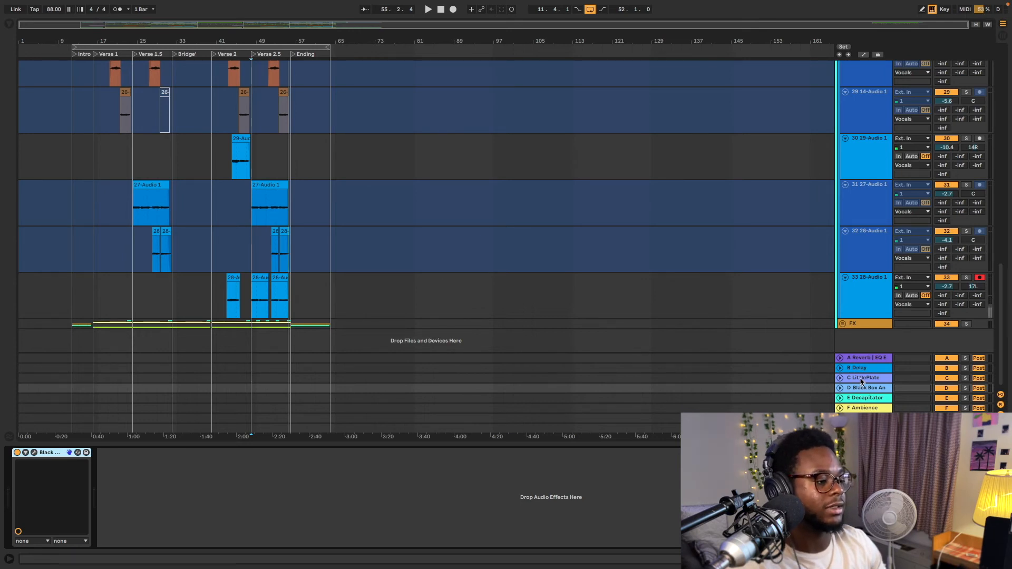
pyautogui.click(861, 379)
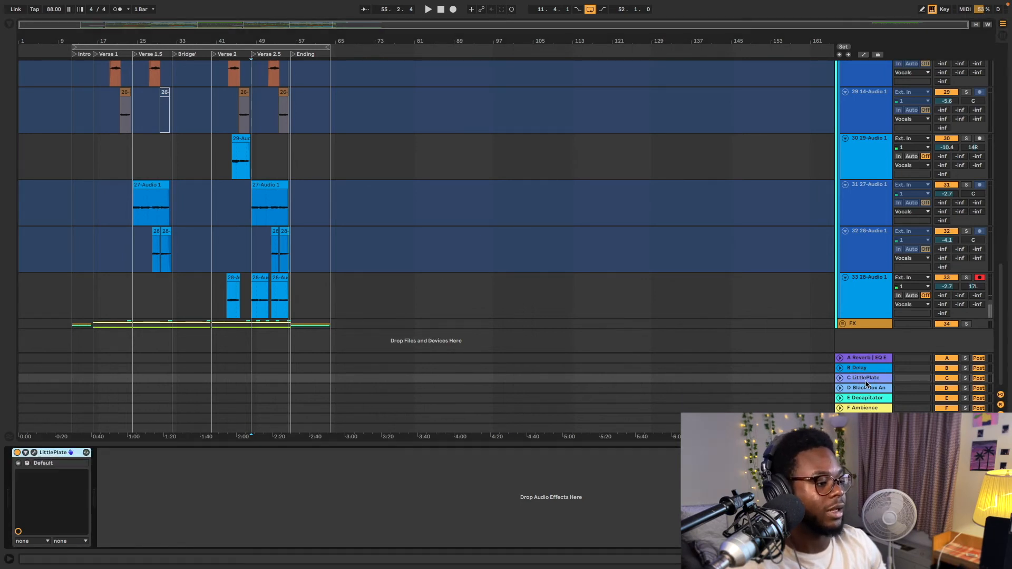
pyautogui.click(33, 452)
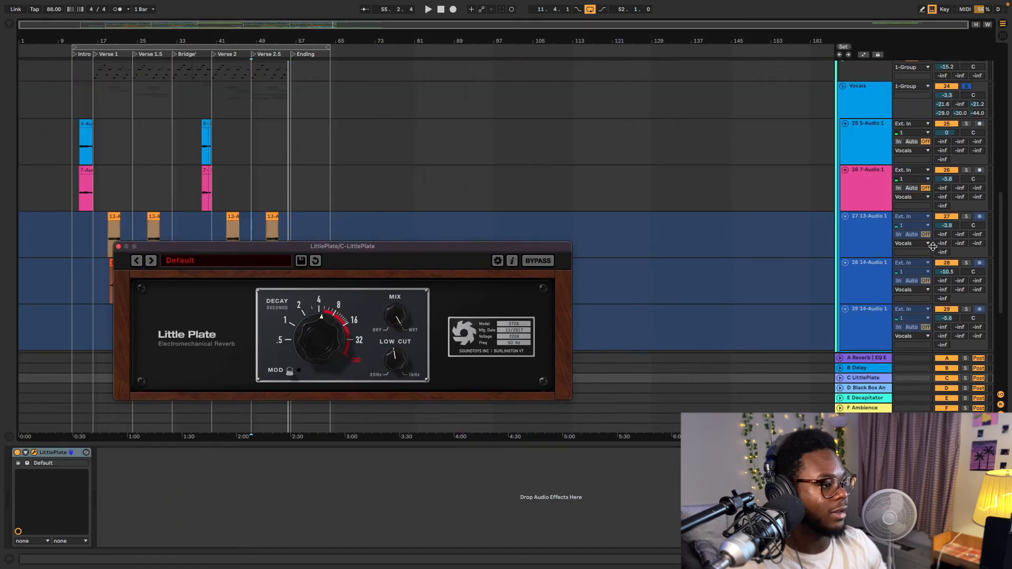
# - Clear the Vocals solo, play Verse 2.5 with the C LittlePlate return soloed, and close its plugin window
pyautogui.scroll(5, 979, 88)
pyautogui.click(966, 86)
pyautogui.press('space')
pyautogui.click(966, 378)
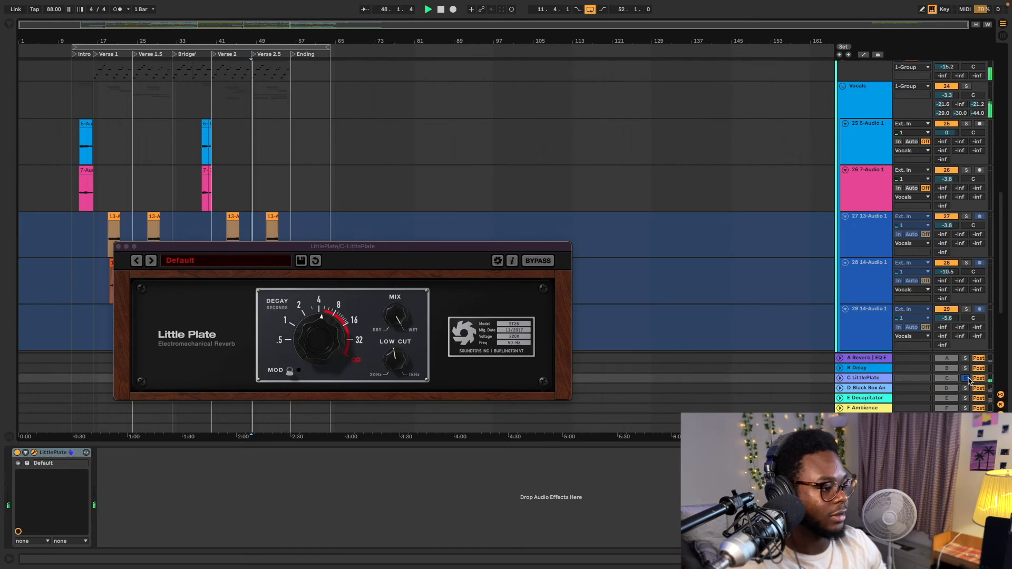
pyautogui.click(118, 246)
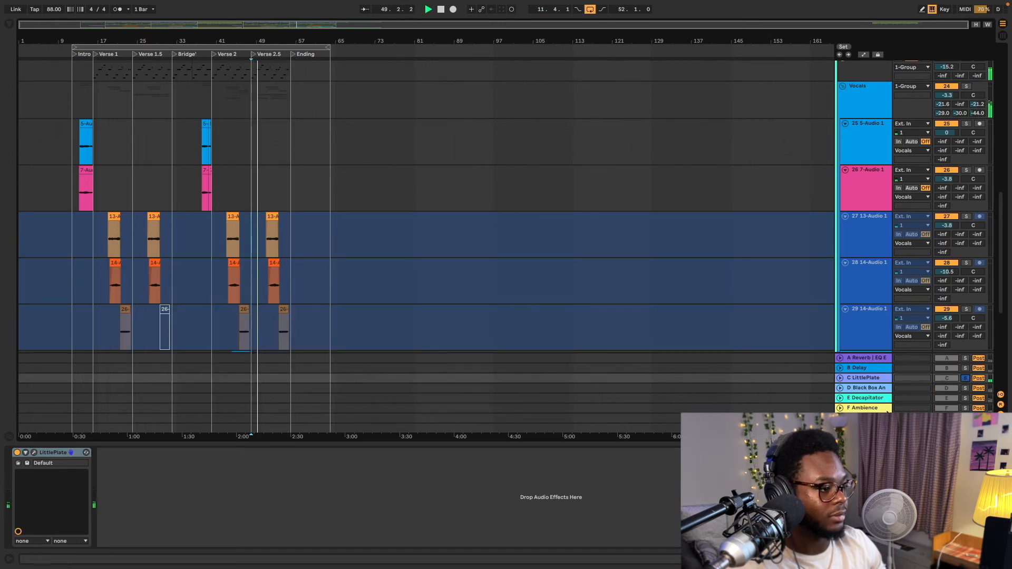
# - Clear the LittlePlate solo and compare Verse 2.5 with that return switched off and on
pyautogui.click(964, 378)
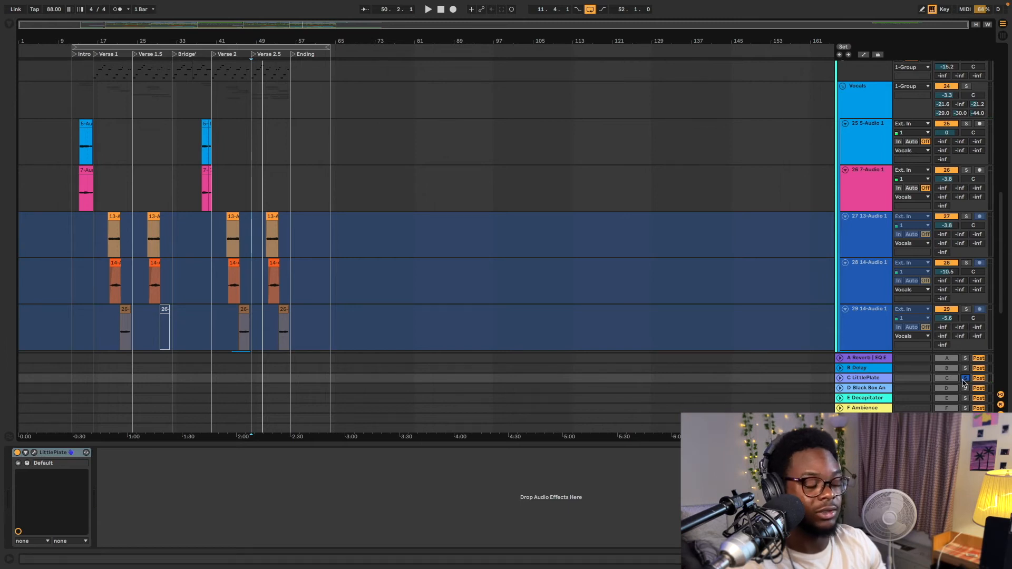
pyautogui.press('space')
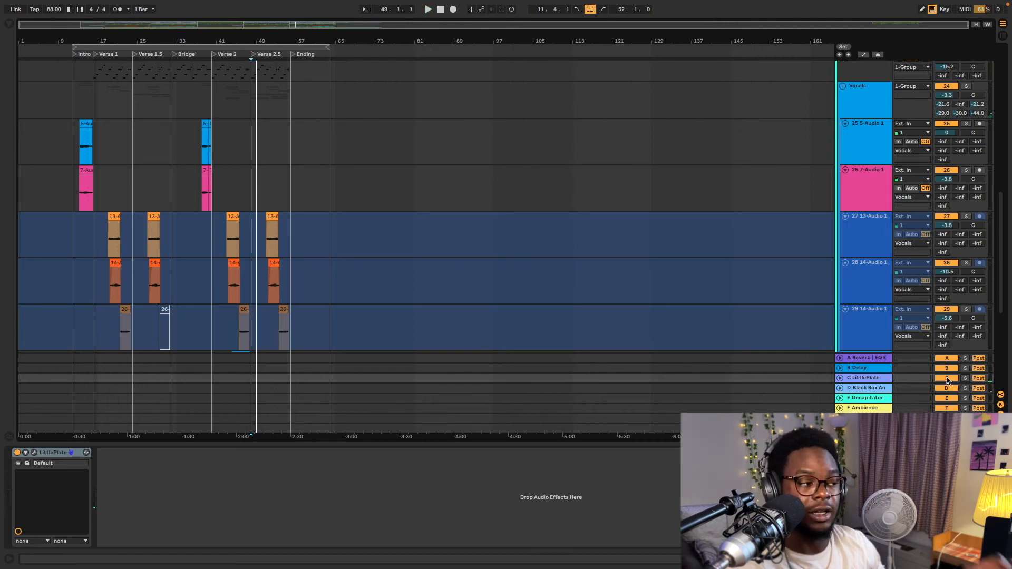
pyautogui.click(947, 378)
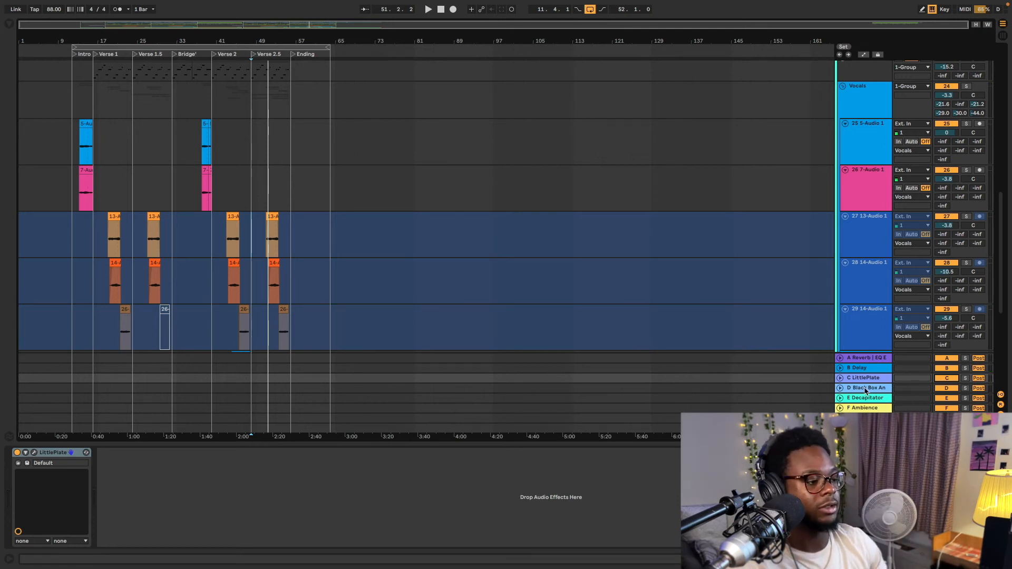
# - Inspect the Black Box HG-2 plugin on return D, audition that return soloed in Verse 2.5, and close the window
pyautogui.click(864, 390)
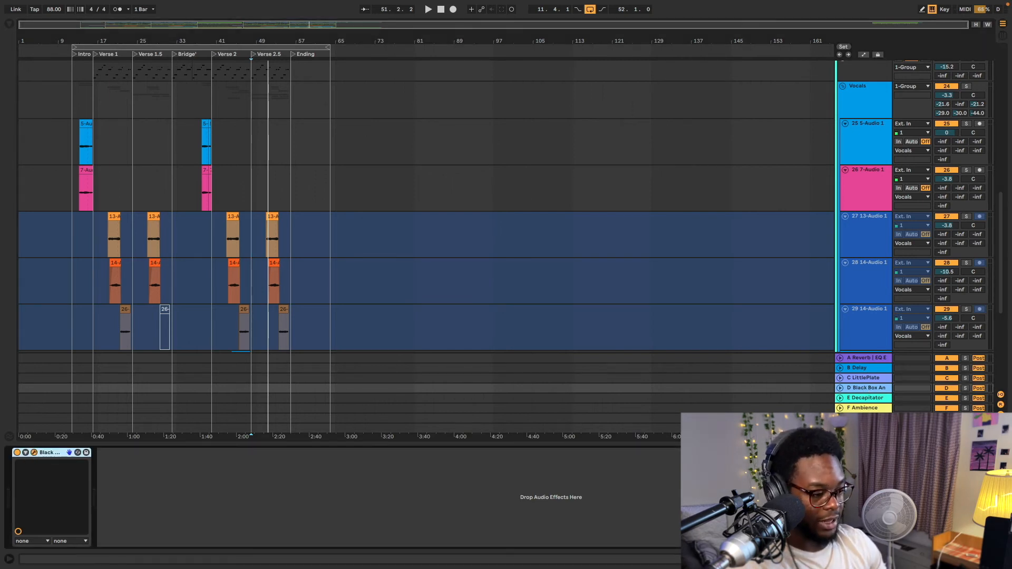
pyautogui.moveTo(505, 441); pyautogui.dragTo(494, 219)
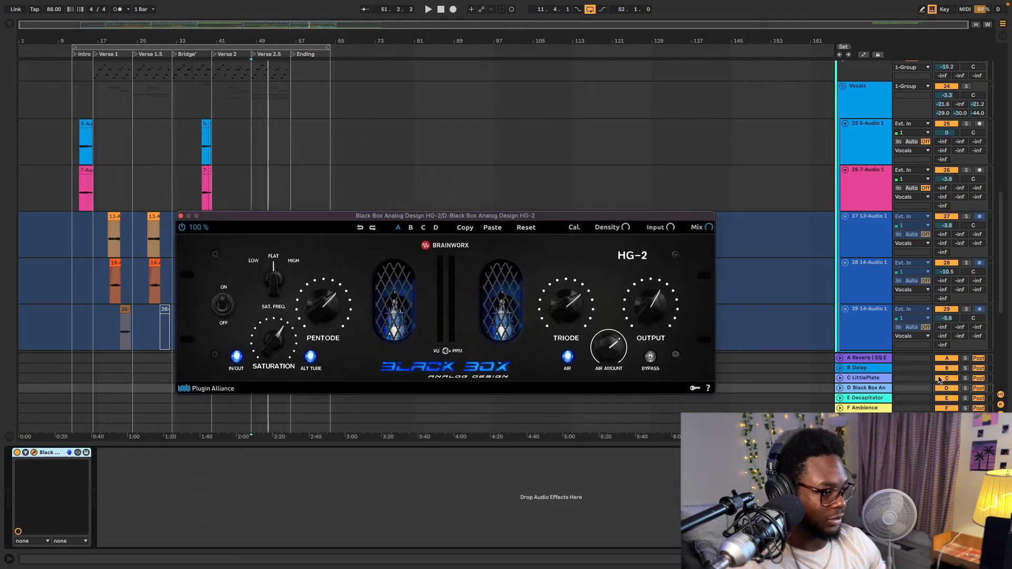
pyautogui.click(964, 389)
pyautogui.press('space')
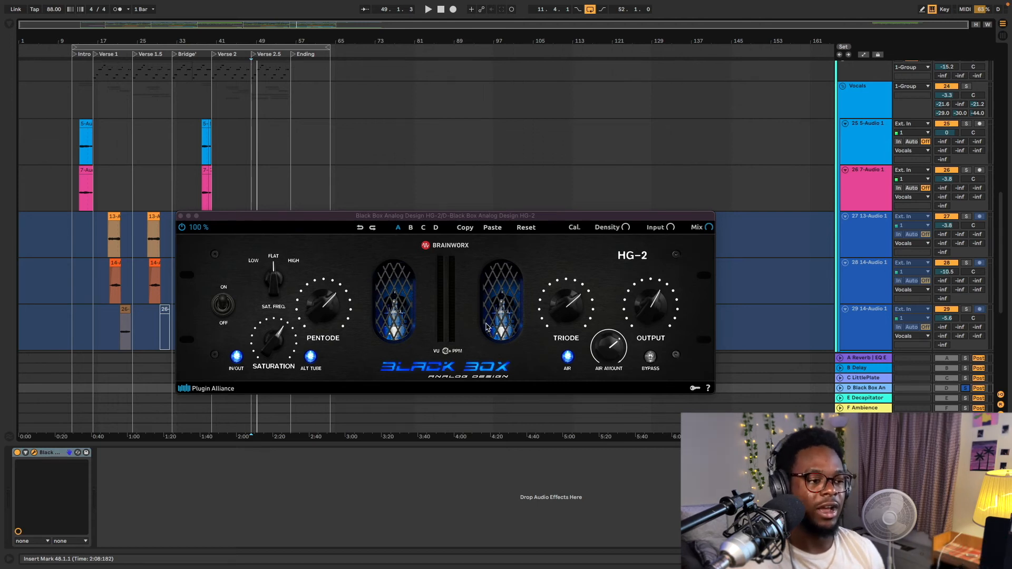
pyautogui.click(966, 388)
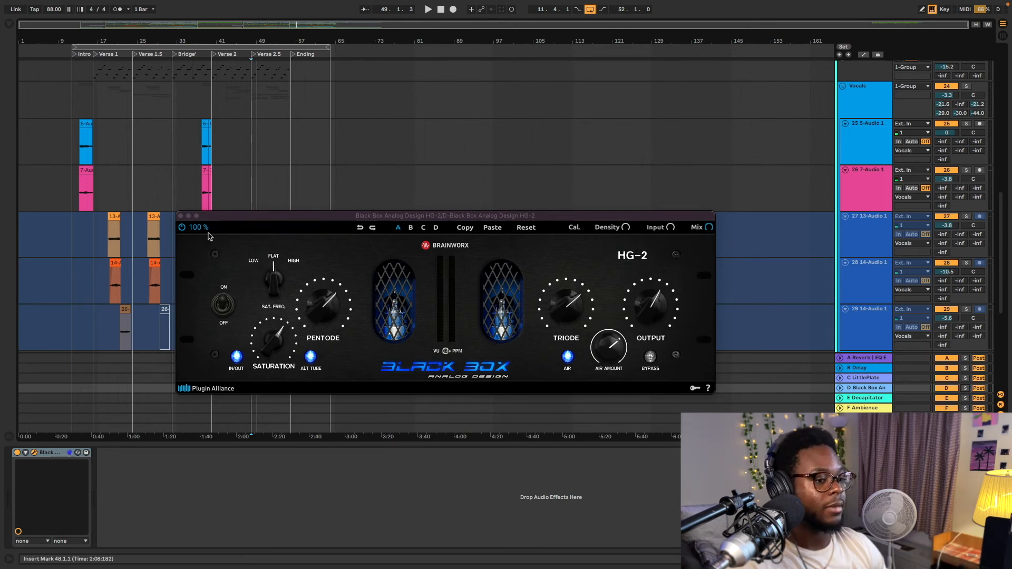
pyautogui.click(180, 216)
# - Inspect the Decapitator plugin on return E, close its window, and audition that return soloed in Verse 2.5
pyautogui.click(245, 398)
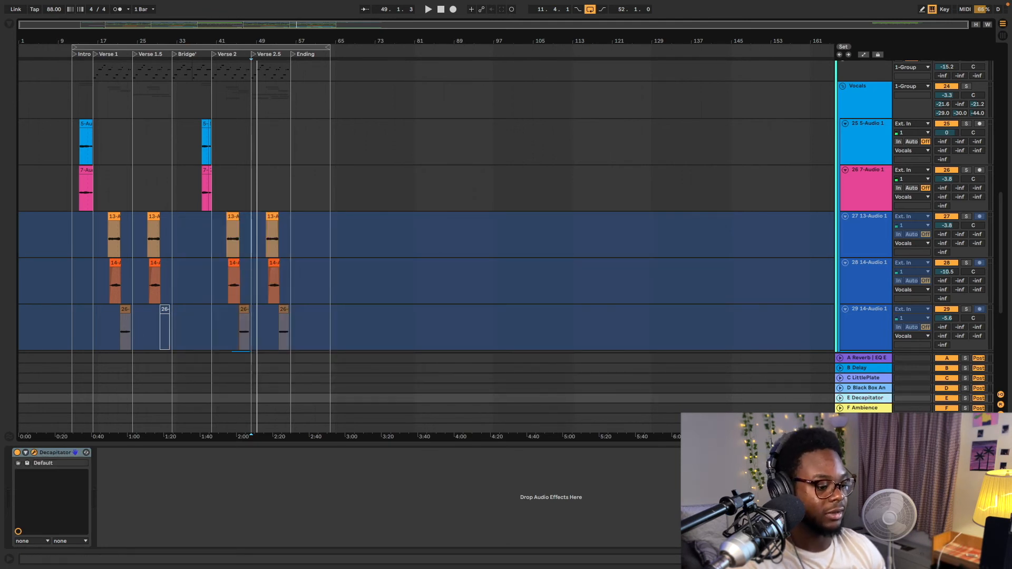
pyautogui.moveTo(463, 271); pyautogui.dragTo(462, 209)
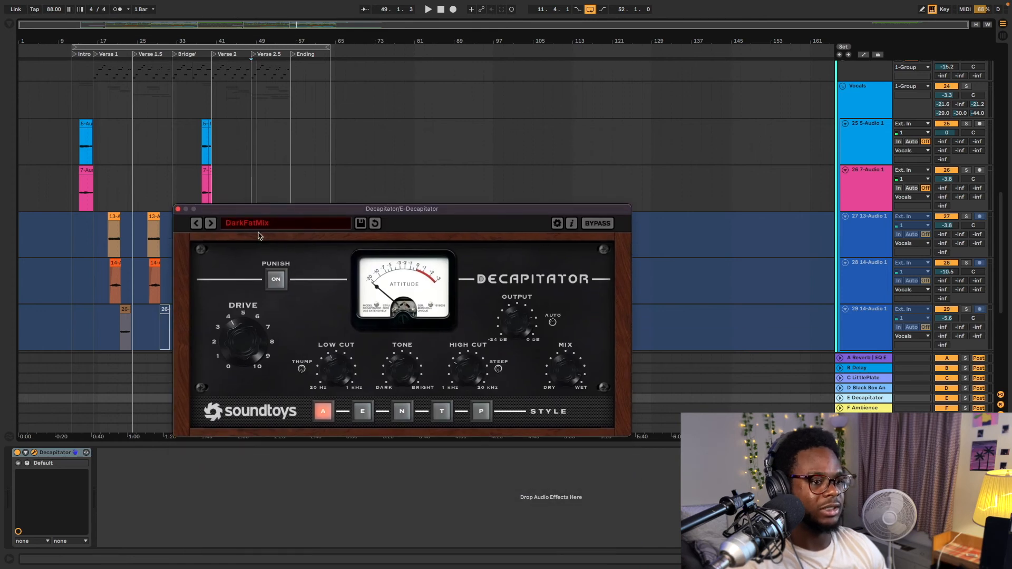
pyautogui.click(178, 209)
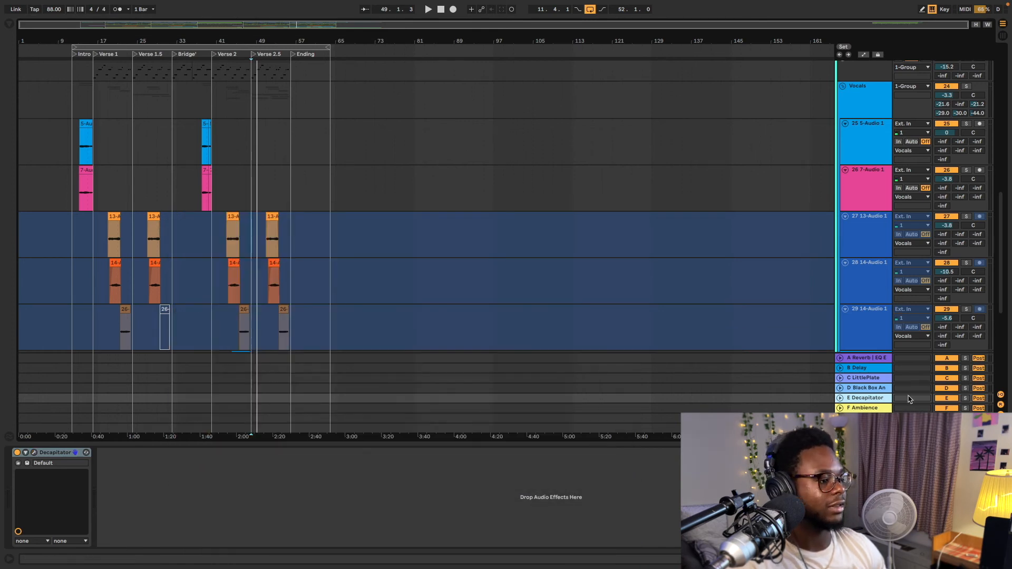
pyautogui.click(966, 400)
pyautogui.press('space')
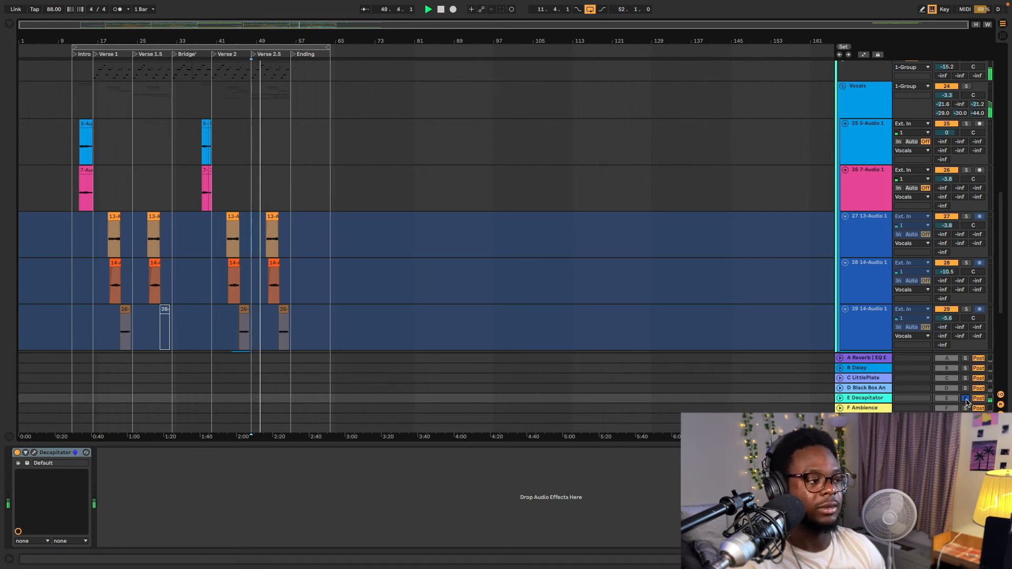
pyautogui.click(965, 399)
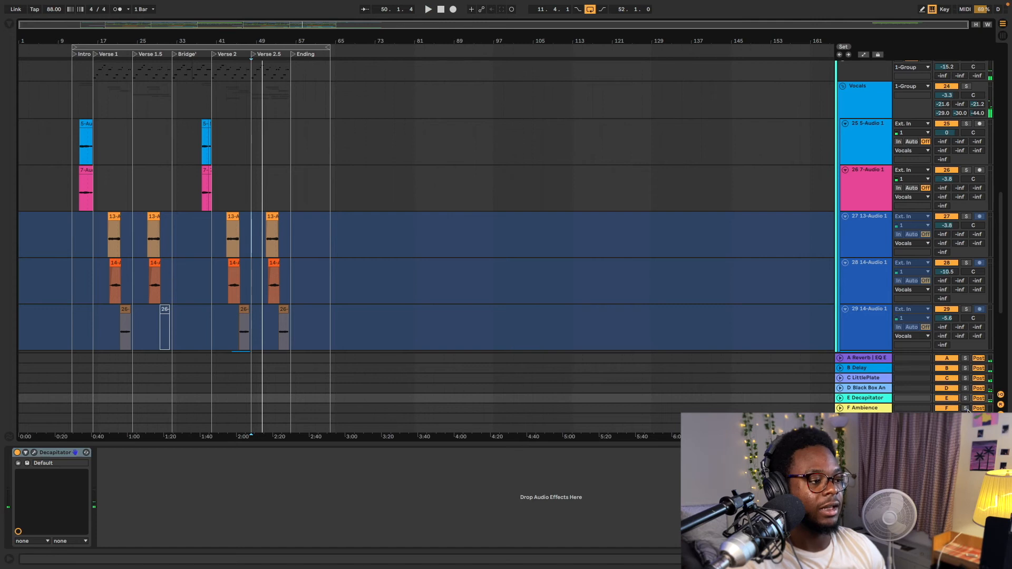
# - Audition the F Ambience return soloed from Verse 2.5 while viewing the G FabFilter Pro return's effects chain
pyautogui.click(965, 408)
pyautogui.click(864, 418)
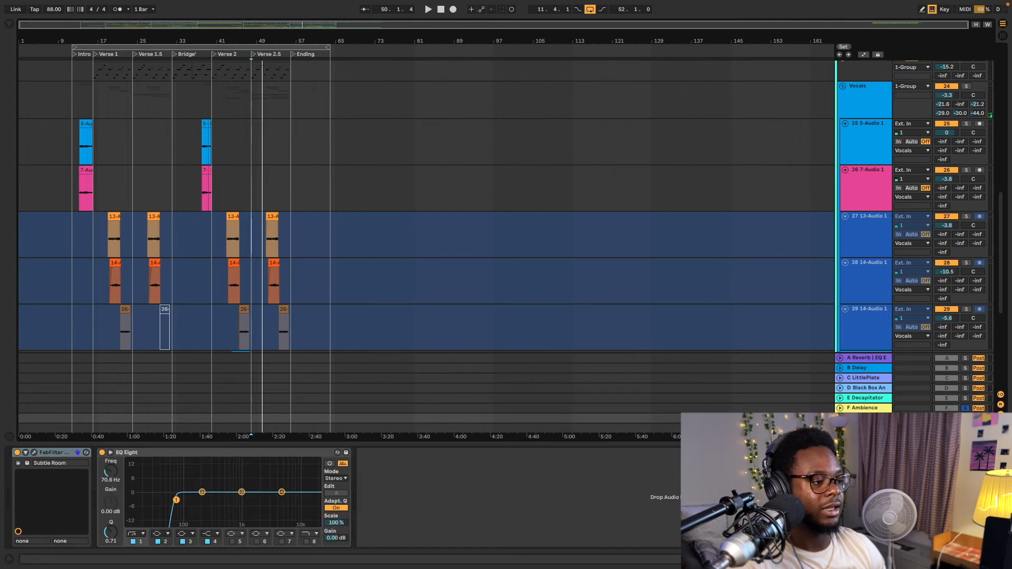
pyautogui.press('space')
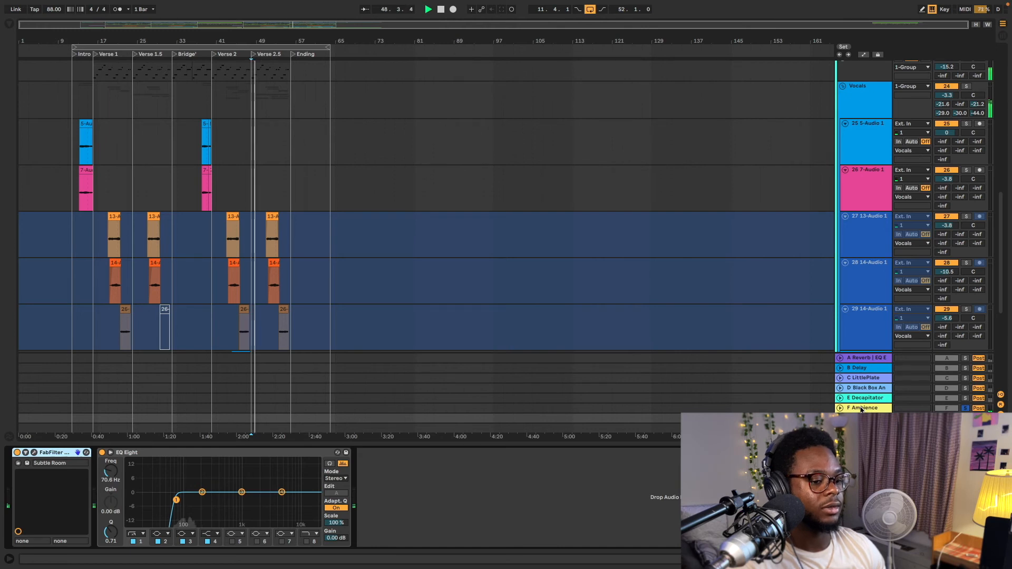
pyautogui.click(965, 408)
# - Solo the Piano track and play its first 1-LABS 1 clip from the start of Verse 1.5
pyautogui.scroll(20, 730, 298)
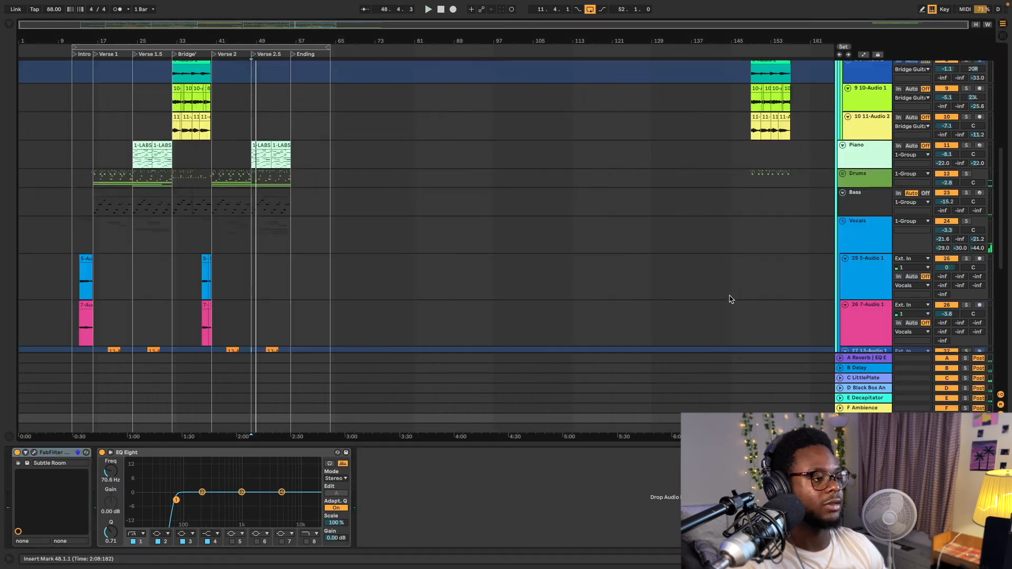
pyautogui.scroll(-10, 233, 222)
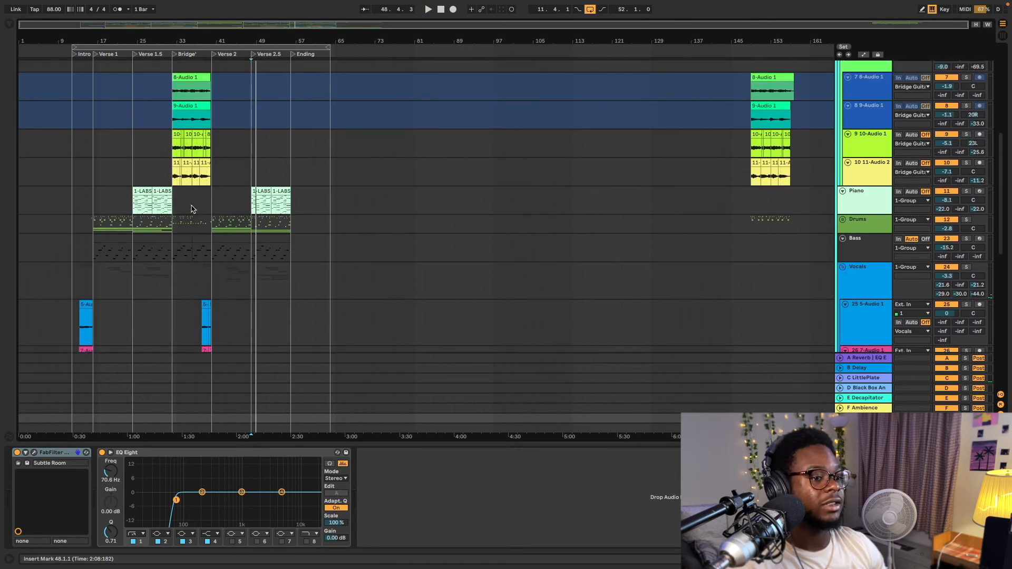
pyautogui.click(135, 184)
pyautogui.click(138, 190)
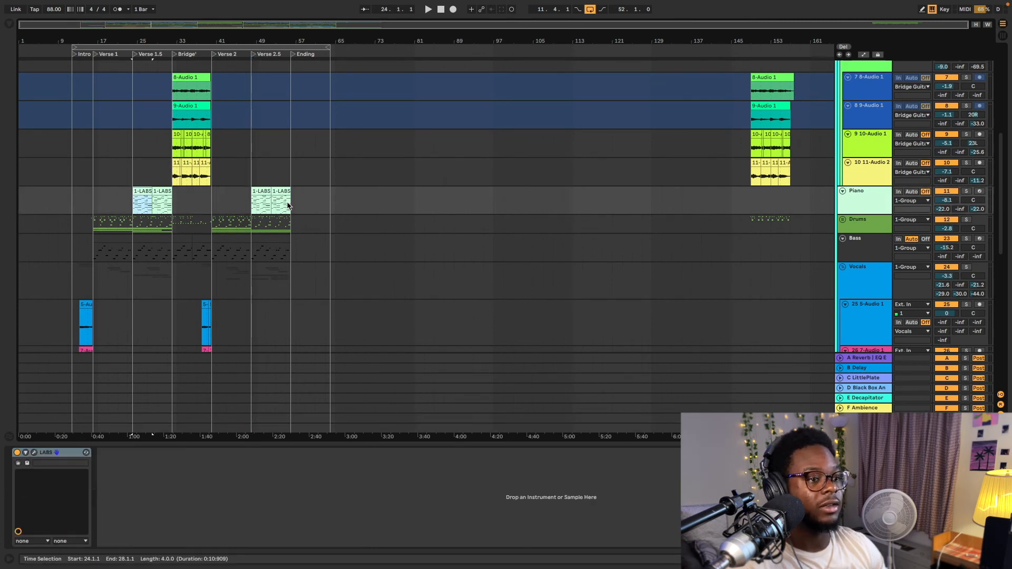
pyautogui.click(262, 192)
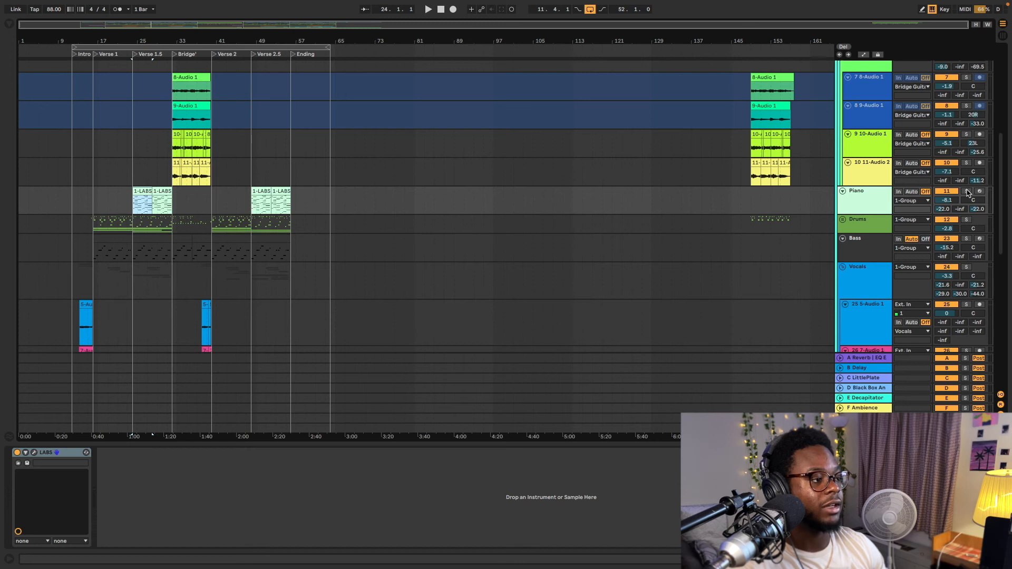
pyautogui.click(967, 191)
pyautogui.press('space')
pyautogui.moveTo(127, 26); pyautogui.dragTo(149, 77)
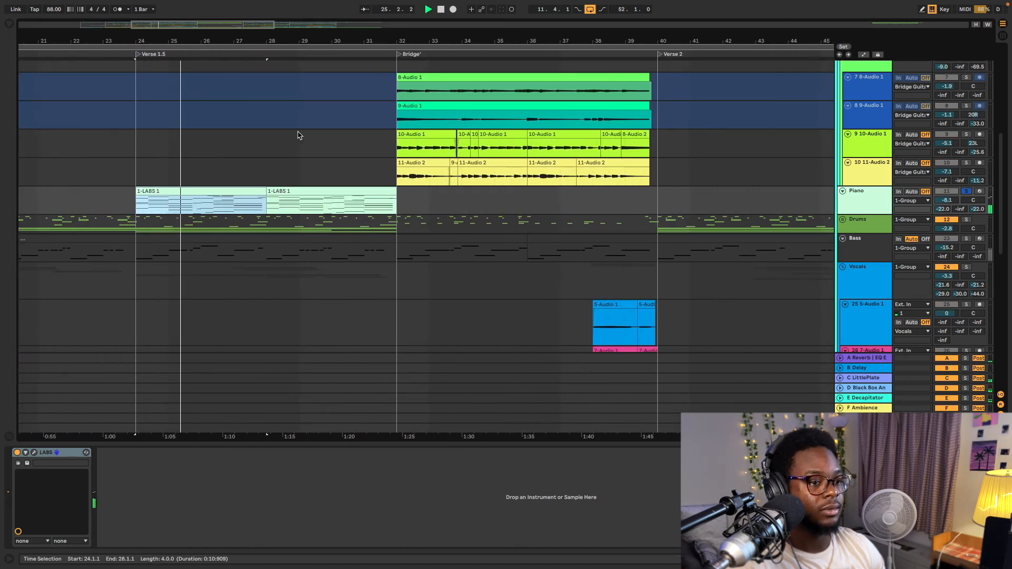
# - Open the first Verse 1.5 piano clip in an enlarged note editor and examine its MIDI notes from low to high
pyautogui.click(246, 192)
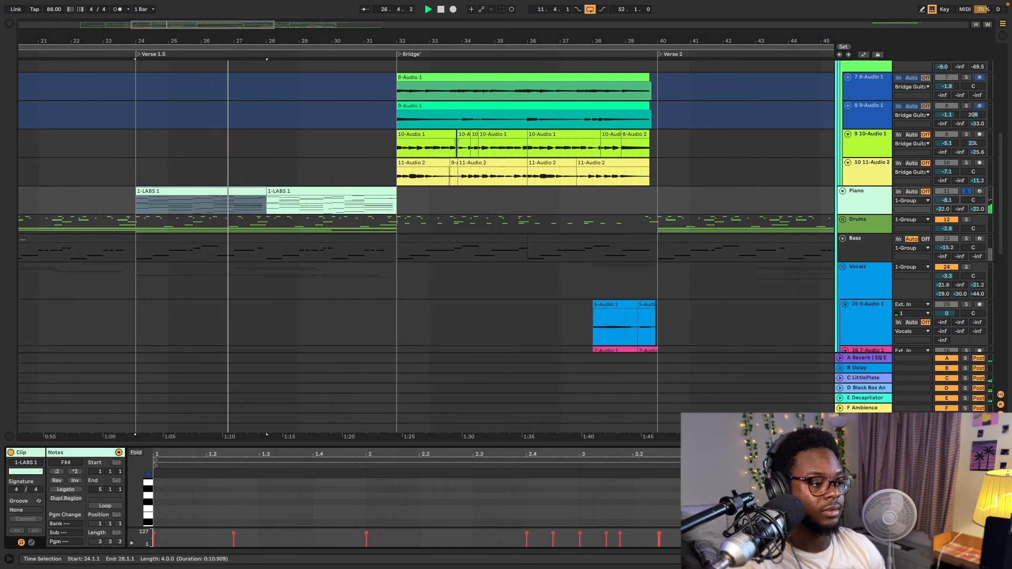
pyautogui.moveTo(680, 445); pyautogui.dragTo(681, 126)
pyautogui.press('space')
pyautogui.scroll(-5, 659, 231)
pyautogui.scroll(5, 659, 231)
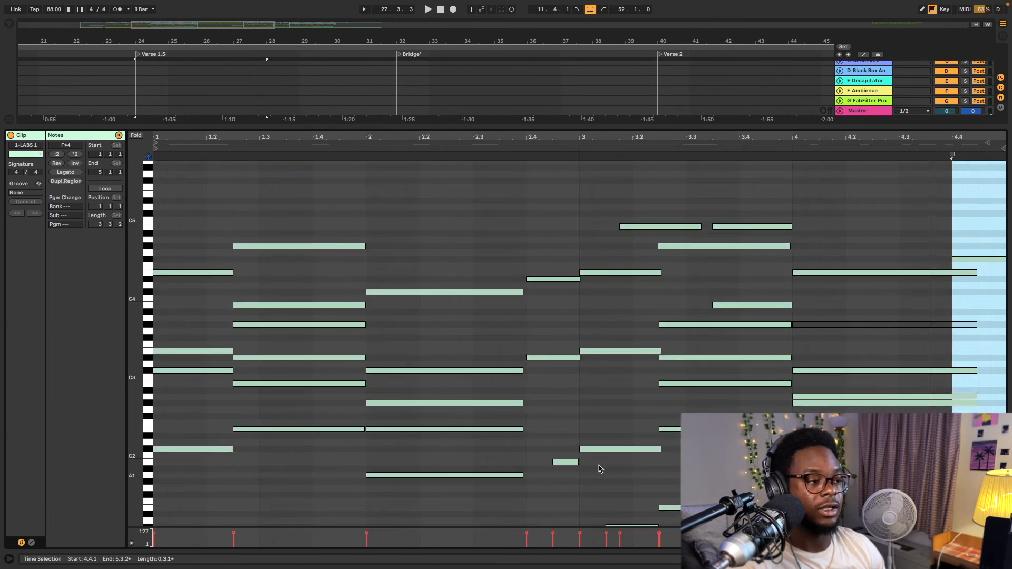
pyautogui.scroll(-3, 563, 266)
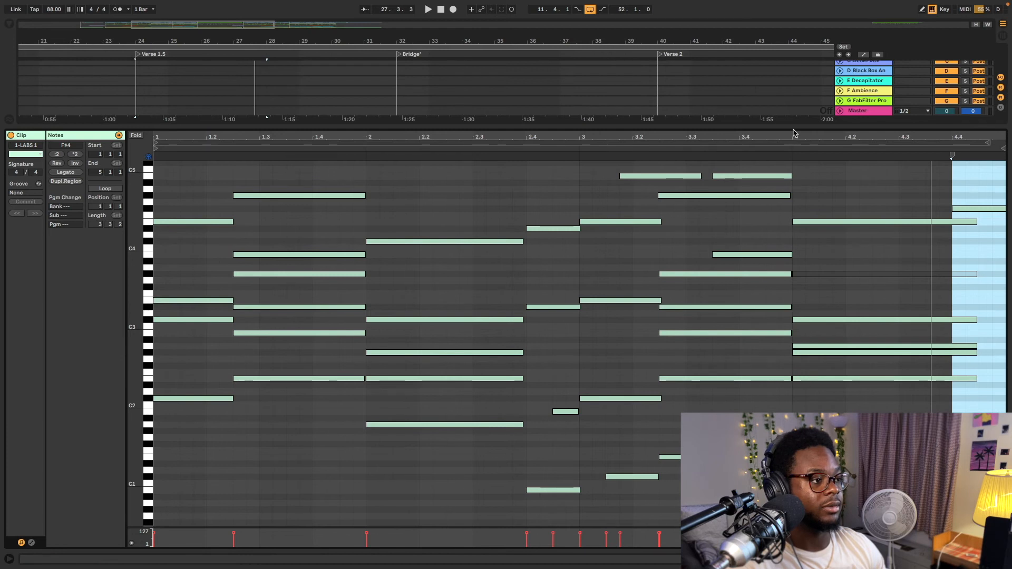
pyautogui.moveTo(794, 127); pyautogui.dragTo(793, 173)
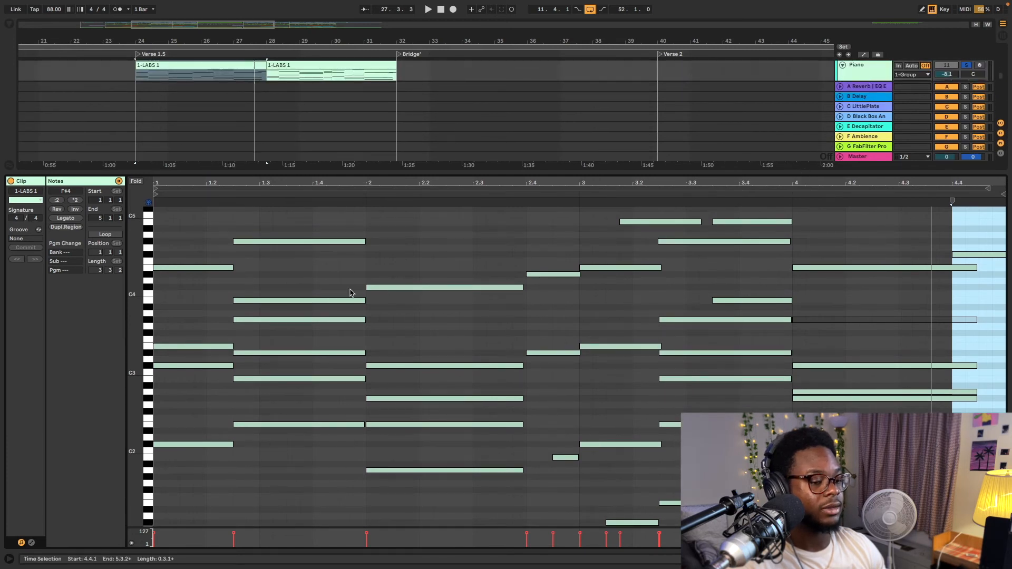
# - Play the soloed piano clip while following its notes, and hide the note editor
pyautogui.press('space')
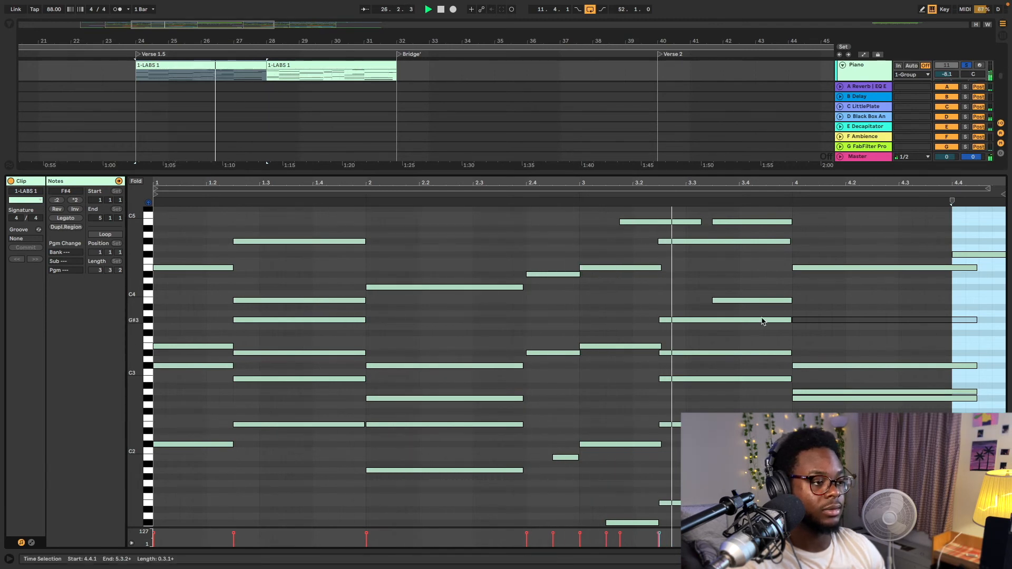
pyautogui.scroll(-2, 931, 152)
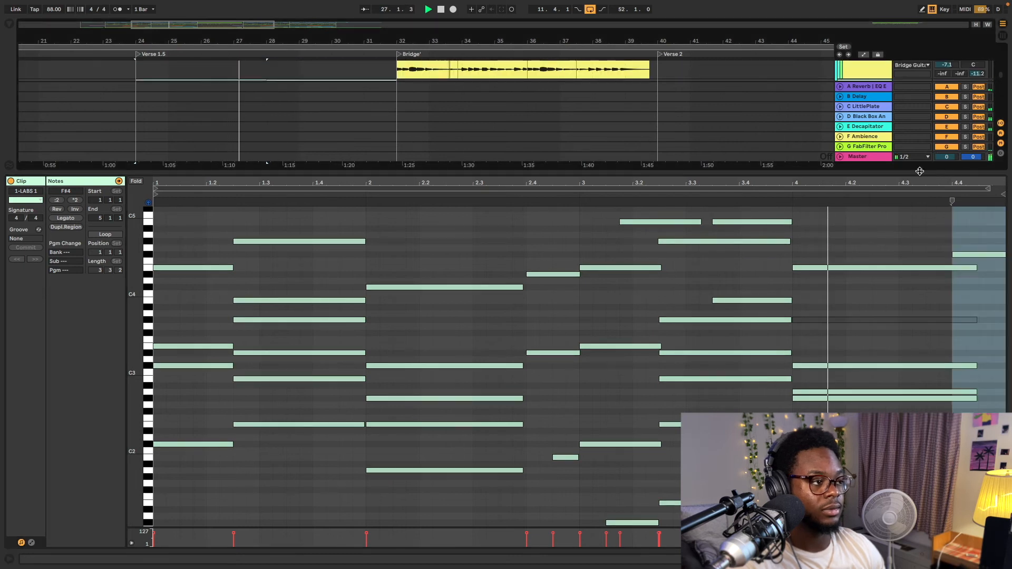
pyautogui.moveTo(920, 171); pyautogui.dragTo(927, 516)
# - Clear the Piano solo, play Verse 1.5 with all tracks, and look over the guitar tracks
pyautogui.scroll(1, 967, 72)
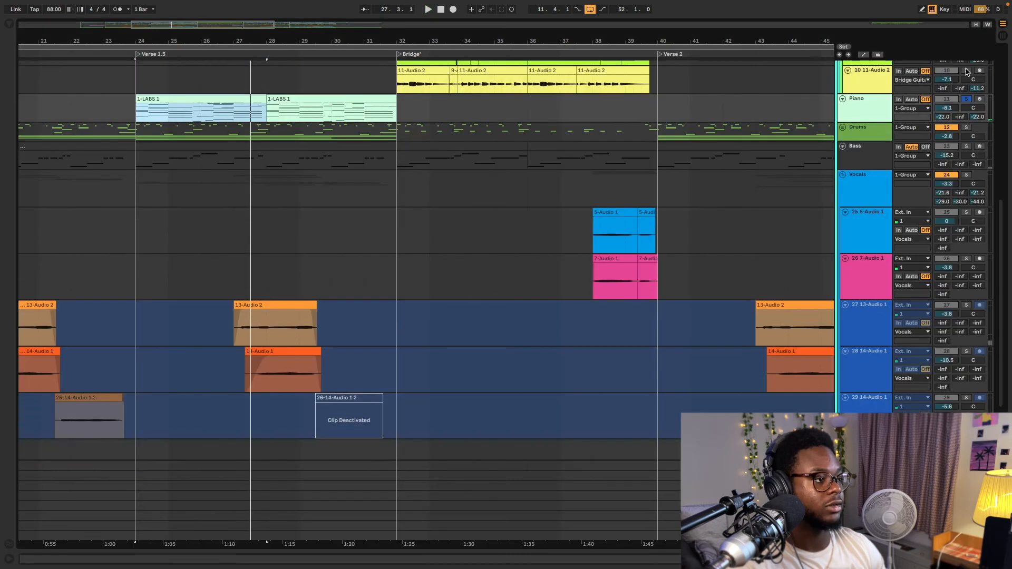
pyautogui.click(966, 100)
pyautogui.press('space')
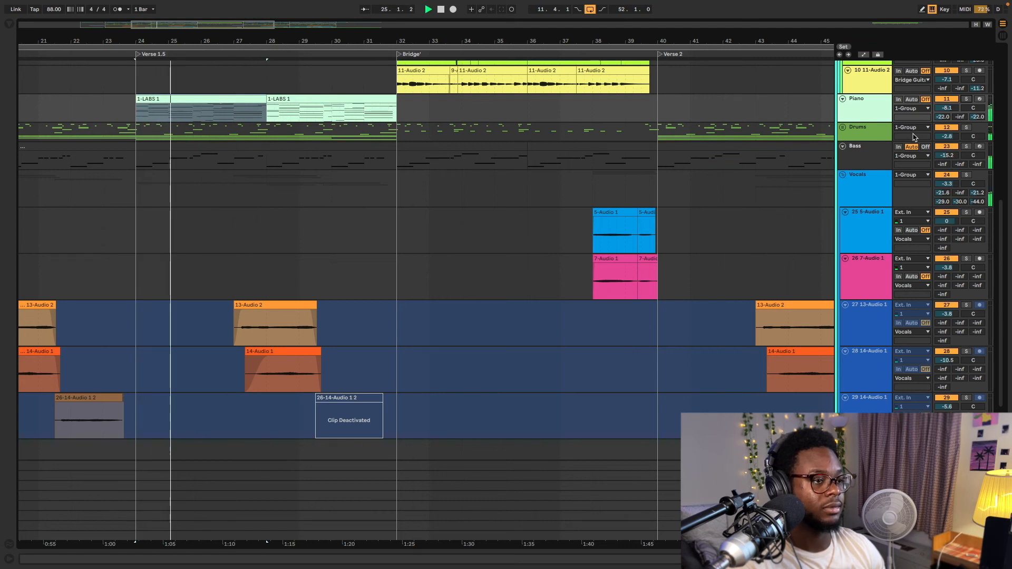
pyautogui.scroll(2, 913, 138)
pyautogui.scroll(3, 913, 142)
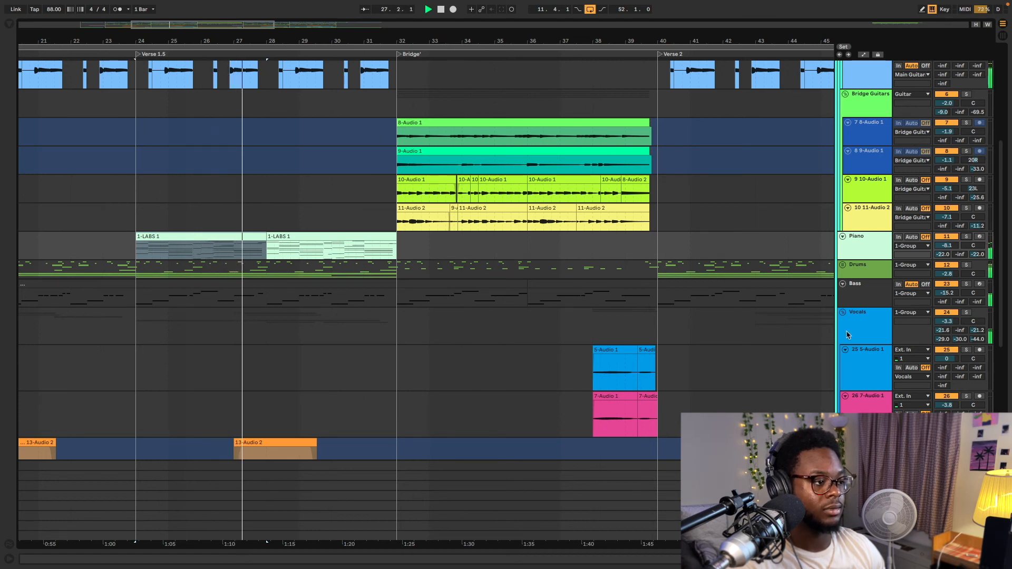
# - Fold the Vocals group and unfold the FX group to show its tracks across the full arrangement
pyautogui.click(844, 314)
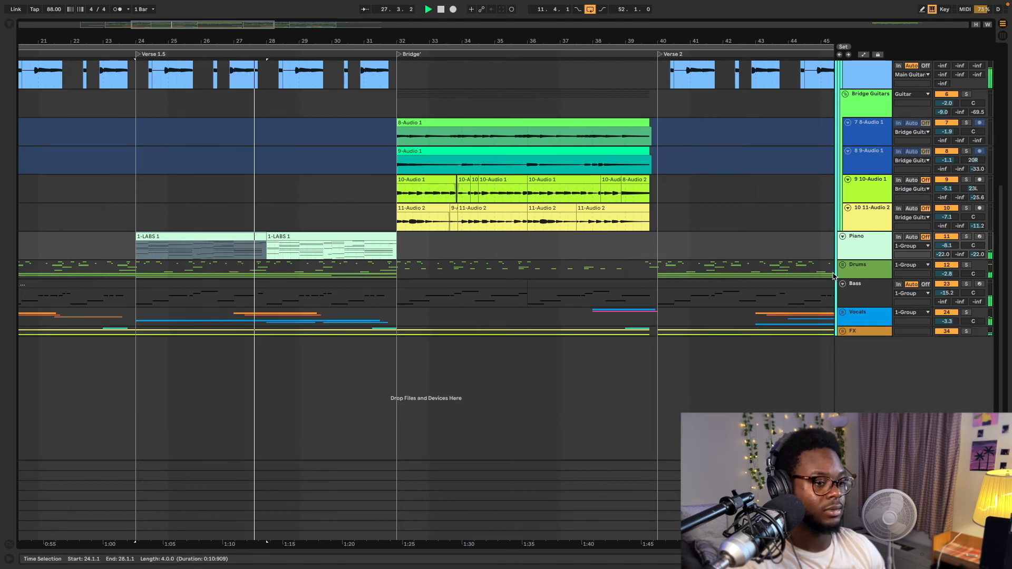
pyautogui.click(842, 331)
pyautogui.scroll(-5, 583, 294)
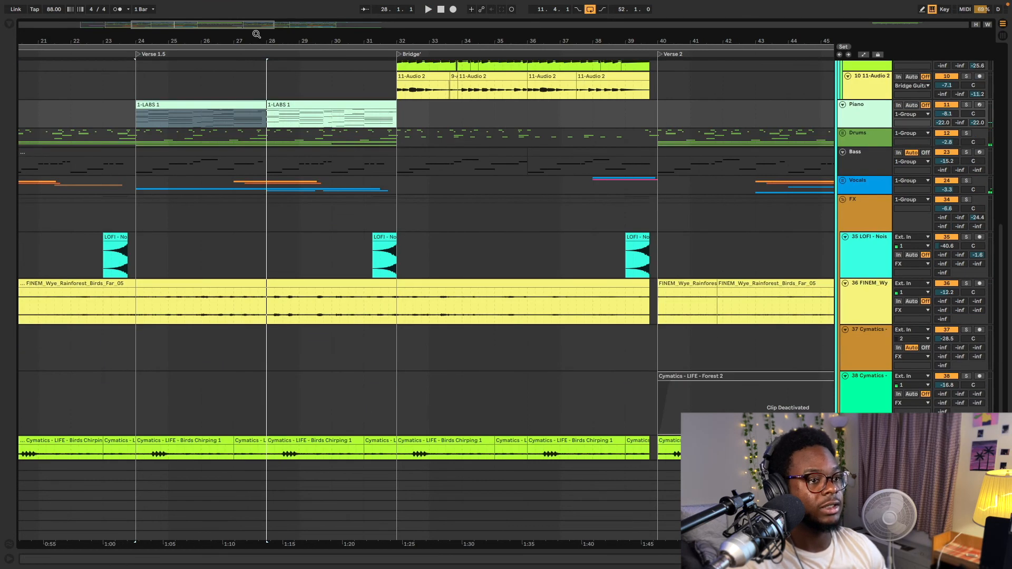
pyautogui.moveTo(250, 29); pyautogui.dragTo(250, 4)
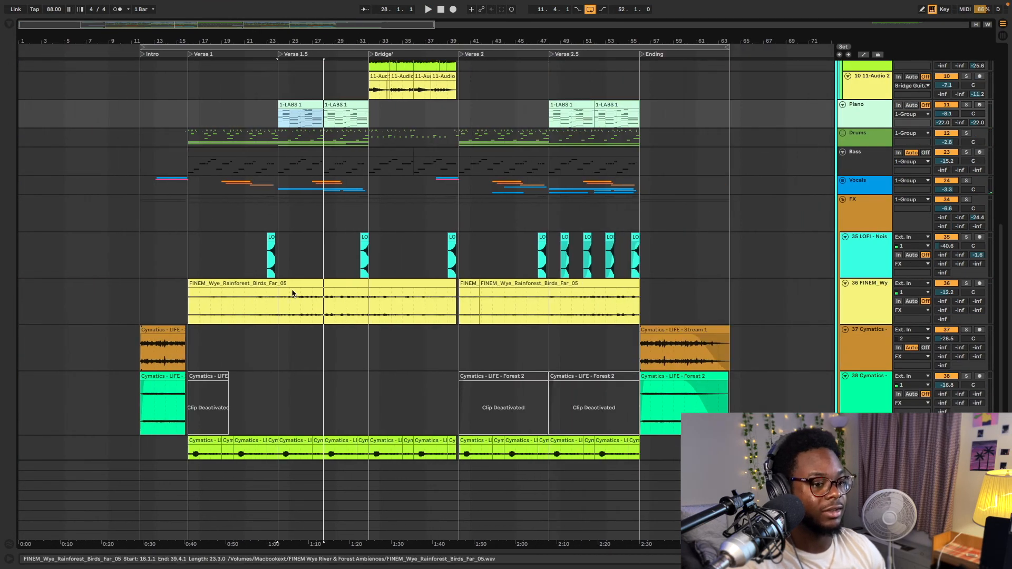
# - Play the intro from the Cymatics - LIFE - Stream 1 clip, auditioning the FX group and the Forest 2 track soloed
pyautogui.click(160, 337)
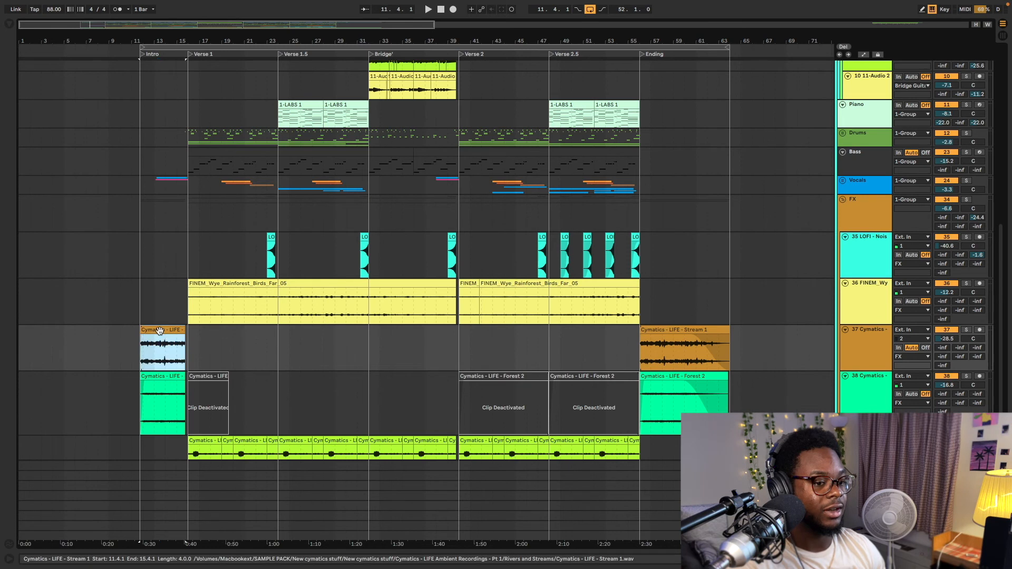
pyautogui.press('space')
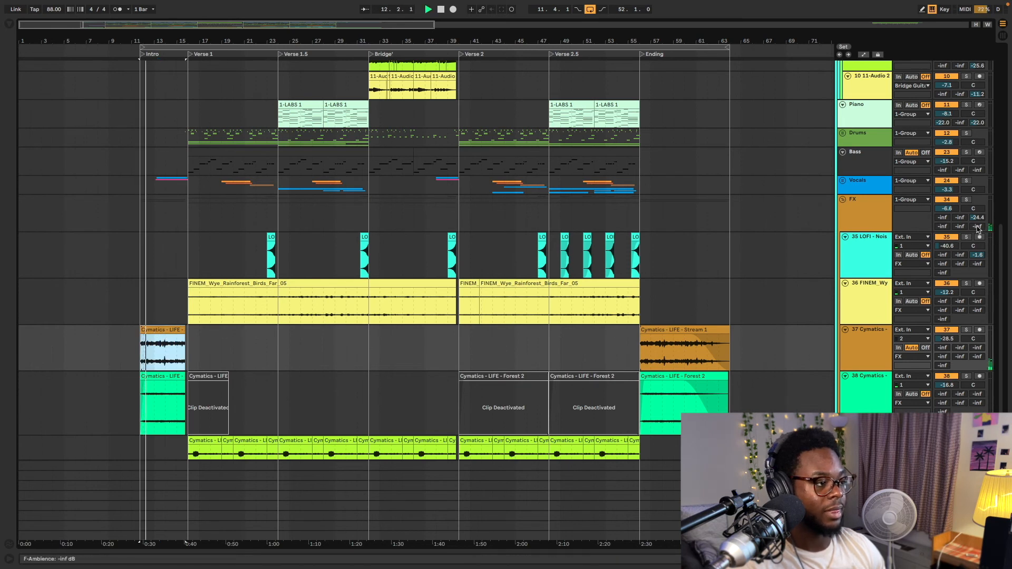
pyautogui.click(967, 199)
pyautogui.doubleClick(866, 348)
pyautogui.scroll(-5, 827, 340)
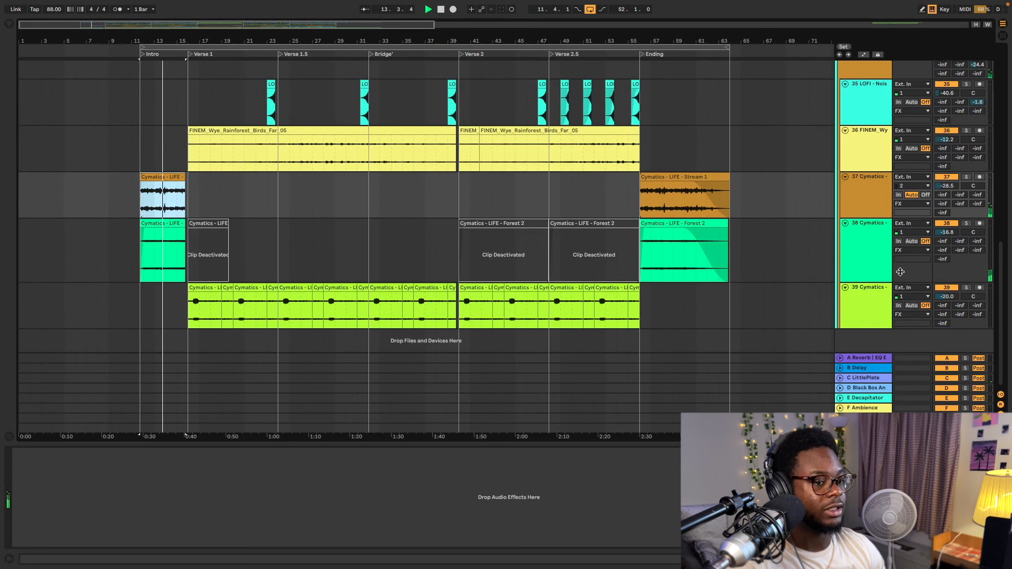
pyautogui.click(966, 224)
pyautogui.click(966, 223)
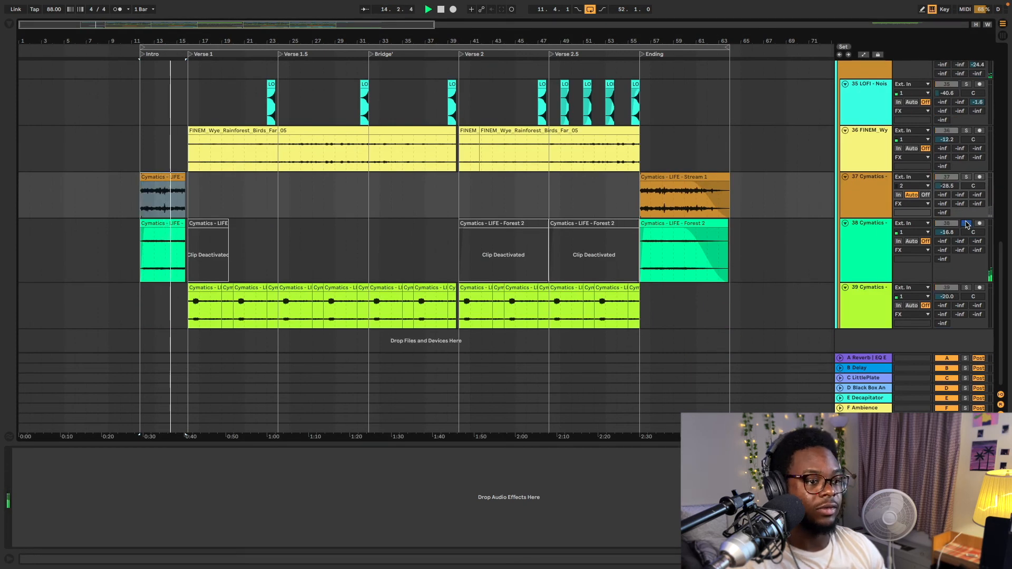
# - Play the first Birds Chirping 1 clip at the start of Verse 1 with its track soloed, and clear the solo
pyautogui.click(206, 285)
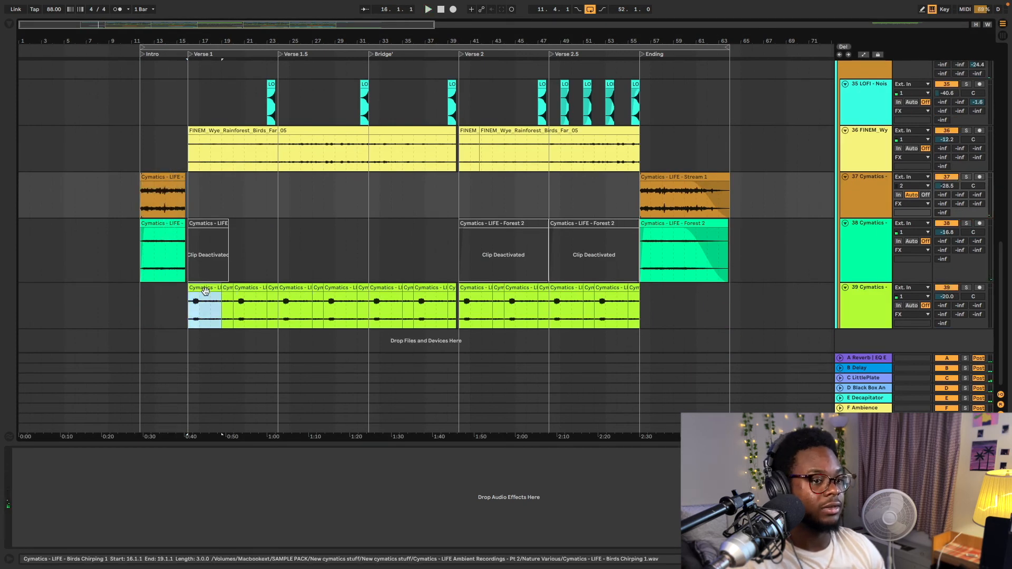
pyautogui.press('space')
pyautogui.click(966, 287)
pyautogui.click(967, 287)
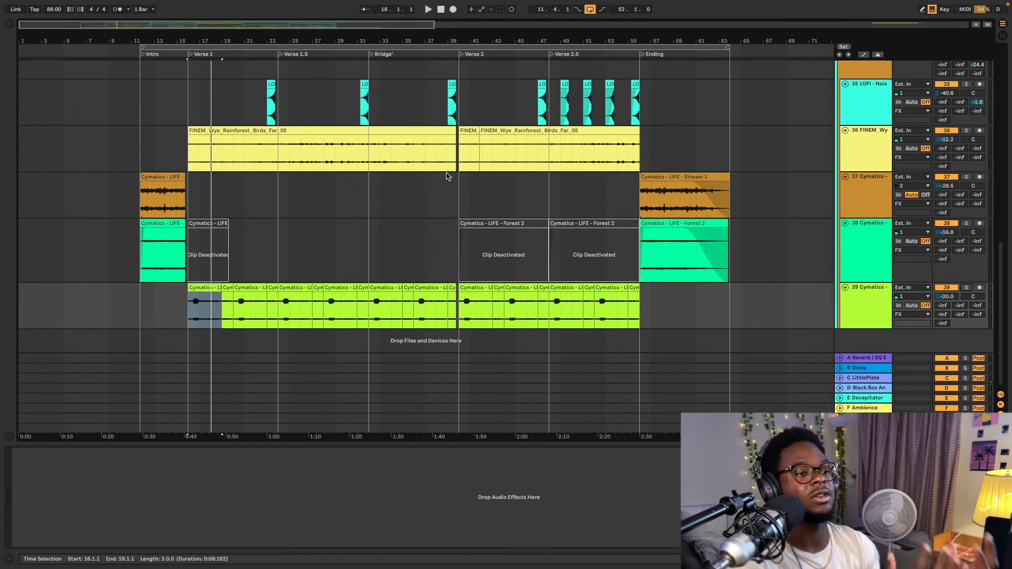
# - Audition the soloed LOFI noise clip at the end of the Bridge, and clear the track's solo
pyautogui.scroll(1, 480, 184)
pyautogui.scroll(5, 487, 190)
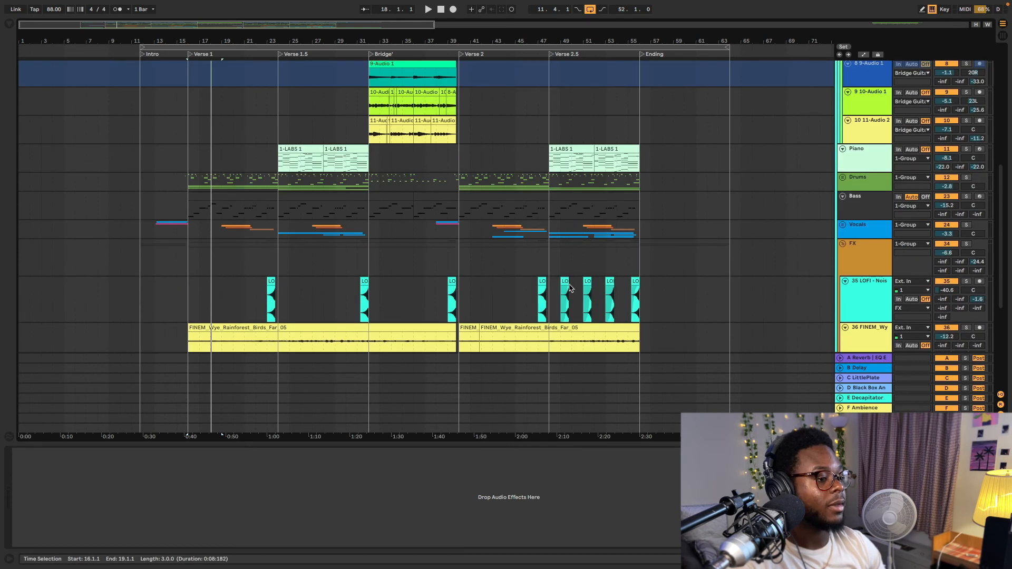
pyautogui.click(451, 310)
pyautogui.press('space')
pyautogui.click(966, 281)
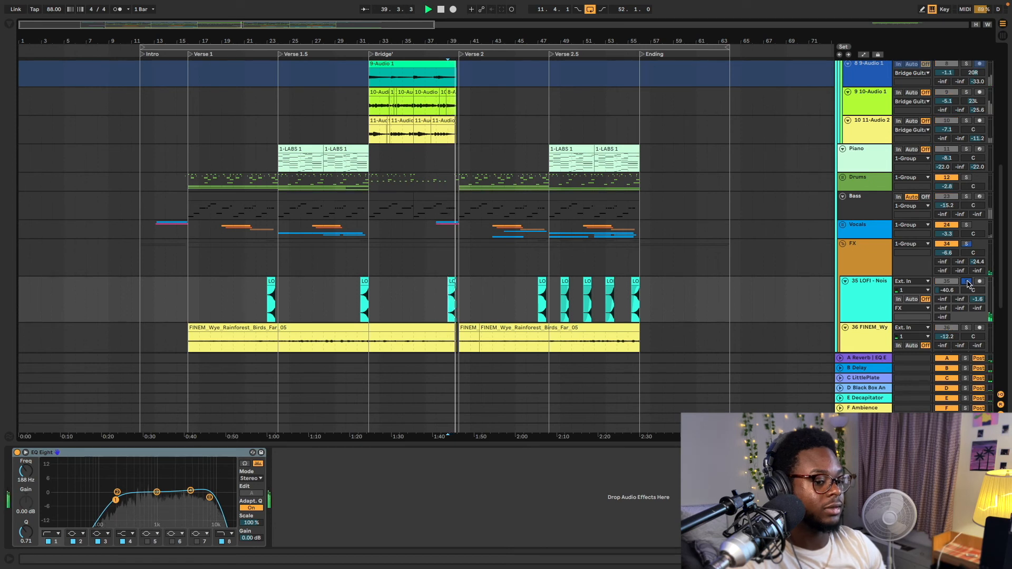
pyautogui.click(967, 282)
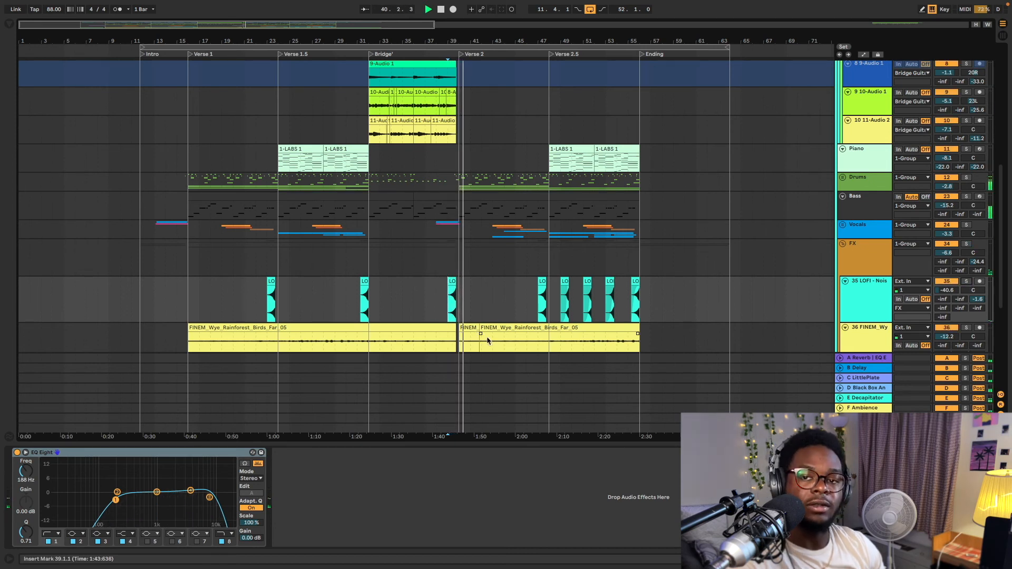
# - Stop playback and fold the FX group and the top-level 1 Group
pyautogui.click(843, 244)
pyautogui.scroll(3, 805, 304)
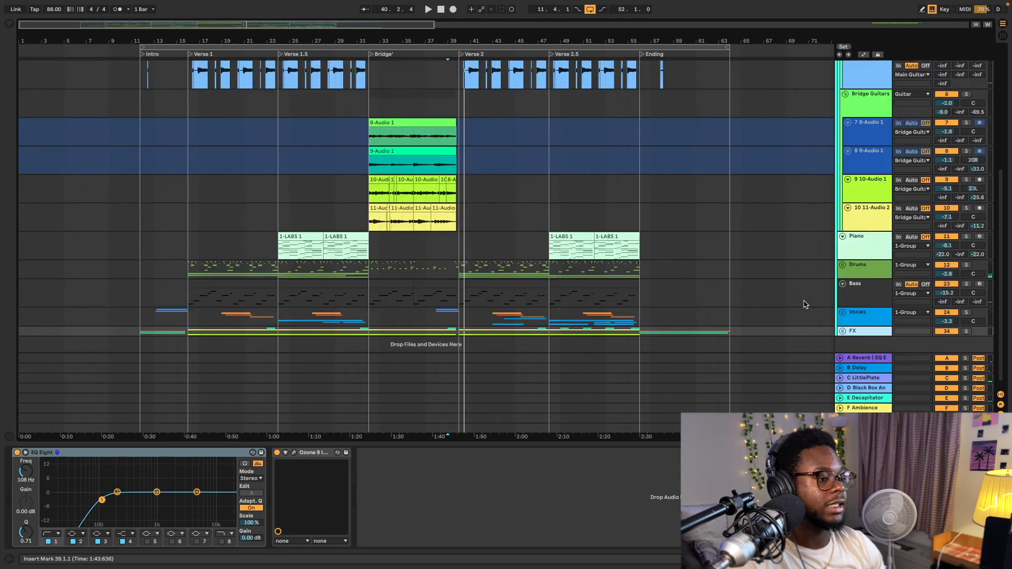
pyautogui.scroll(5, 804, 304)
pyautogui.click(840, 64)
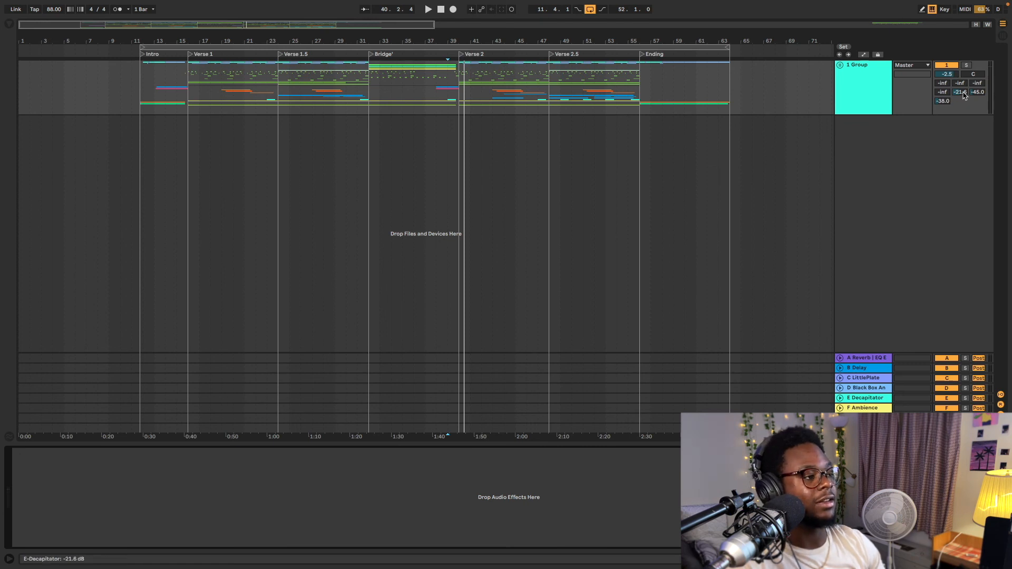
# - Show the effects chains of the Decapitator return, the Ambience return and the Master track
pyautogui.click(875, 399)
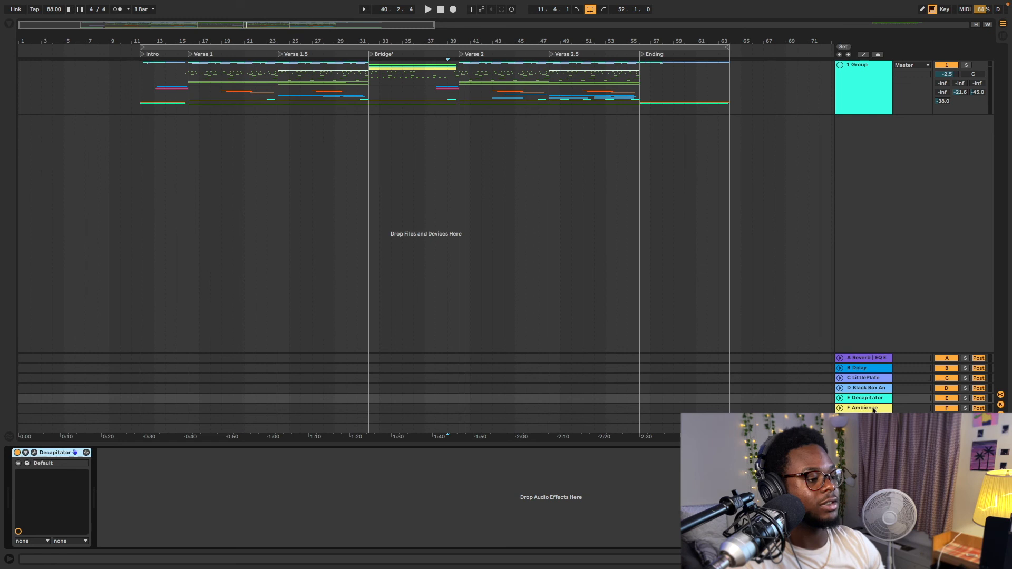
pyautogui.click(873, 408)
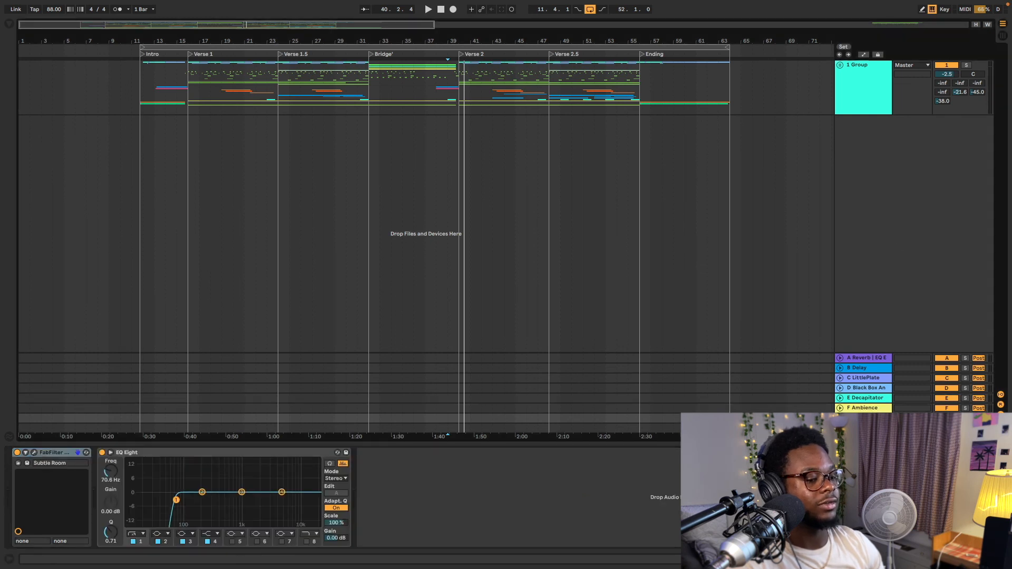
pyautogui.click(870, 428)
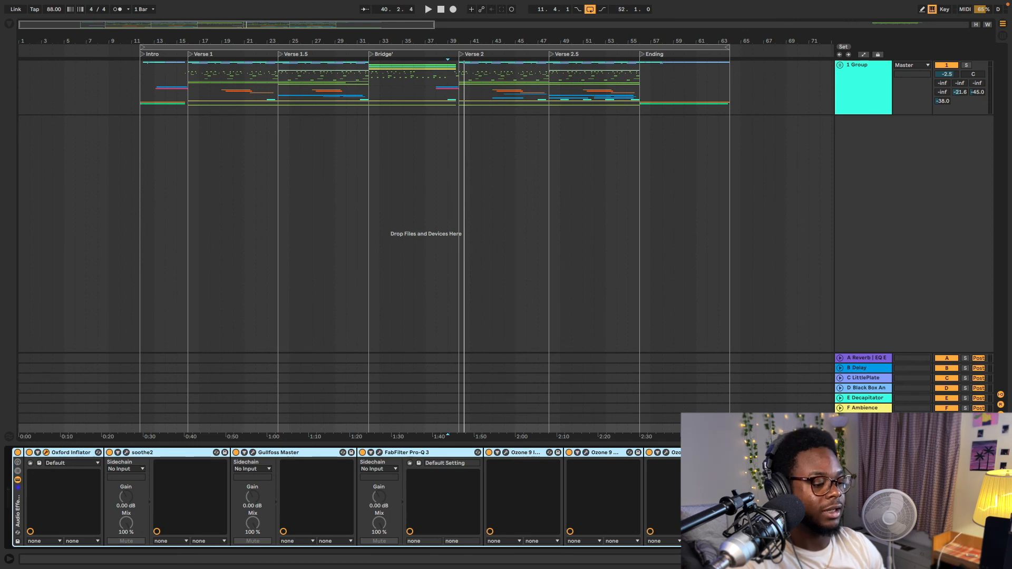
# - Examine the Oxford Inflator and soothe2 settings on the Master track, closing each plug-in window
pyautogui.moveTo(266, 289); pyautogui.dragTo(259, 211)
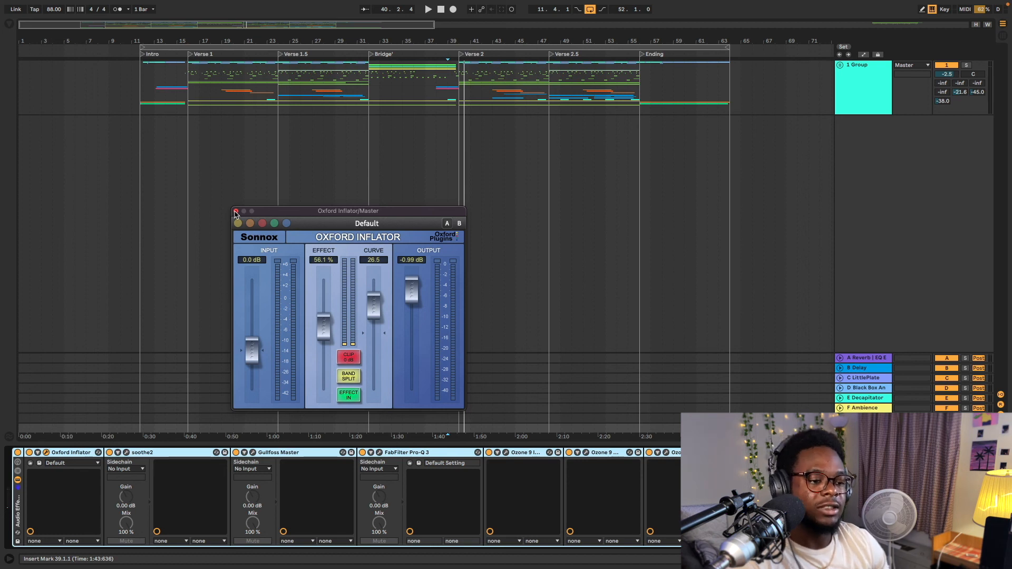
pyautogui.click(235, 212)
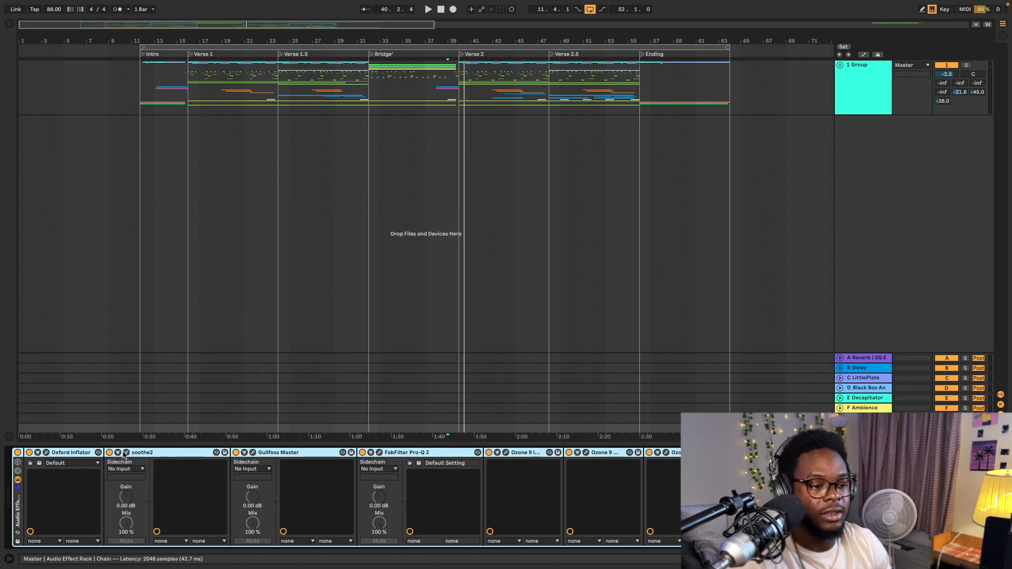
pyautogui.moveTo(464, 486); pyautogui.dragTo(330, 57)
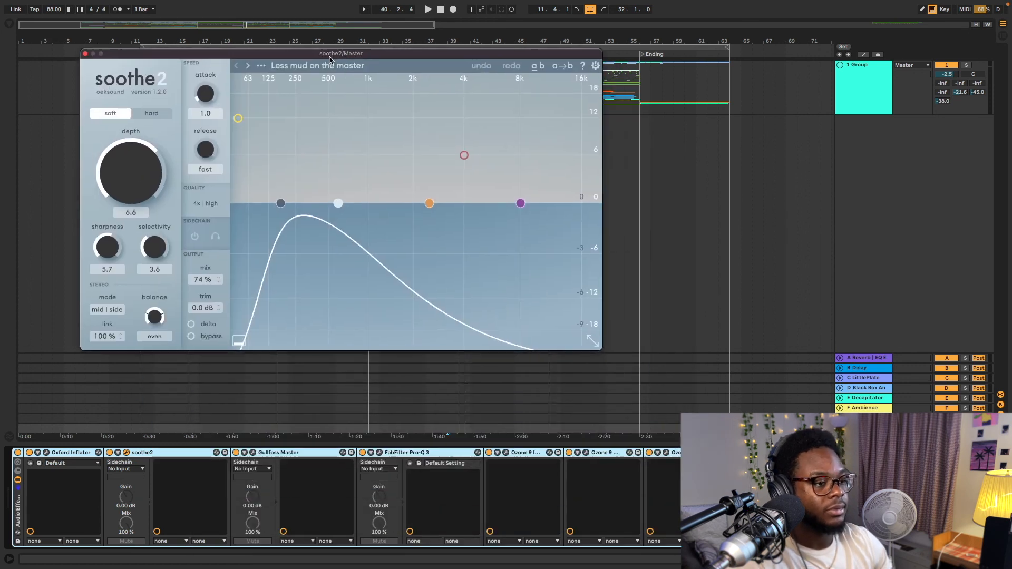
pyautogui.click(85, 54)
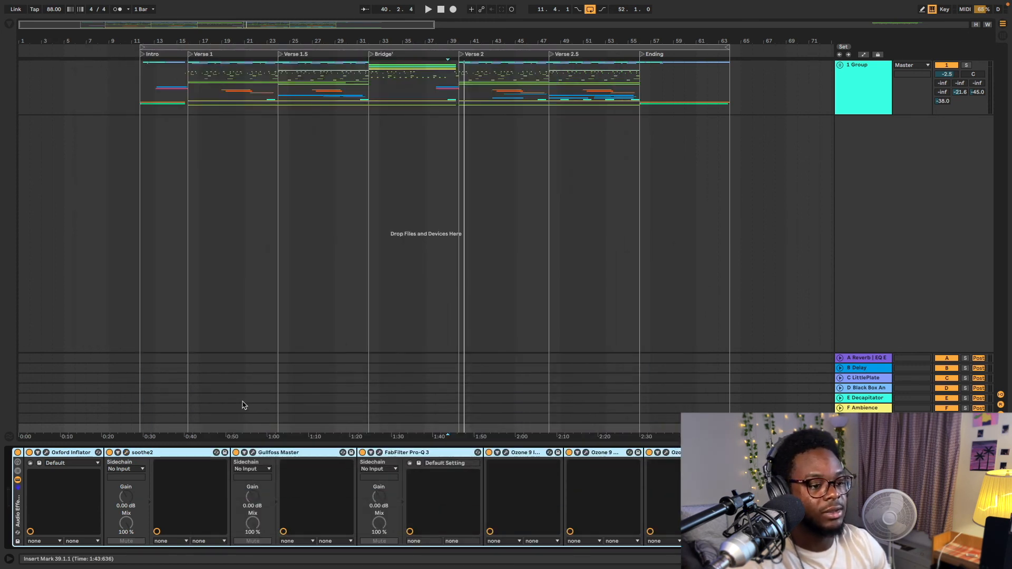
# - Examine the Gullfoss Master settings on the Master track and close its plug-in window
pyautogui.click(252, 452)
pyautogui.moveTo(324, 214); pyautogui.dragTo(311, 192)
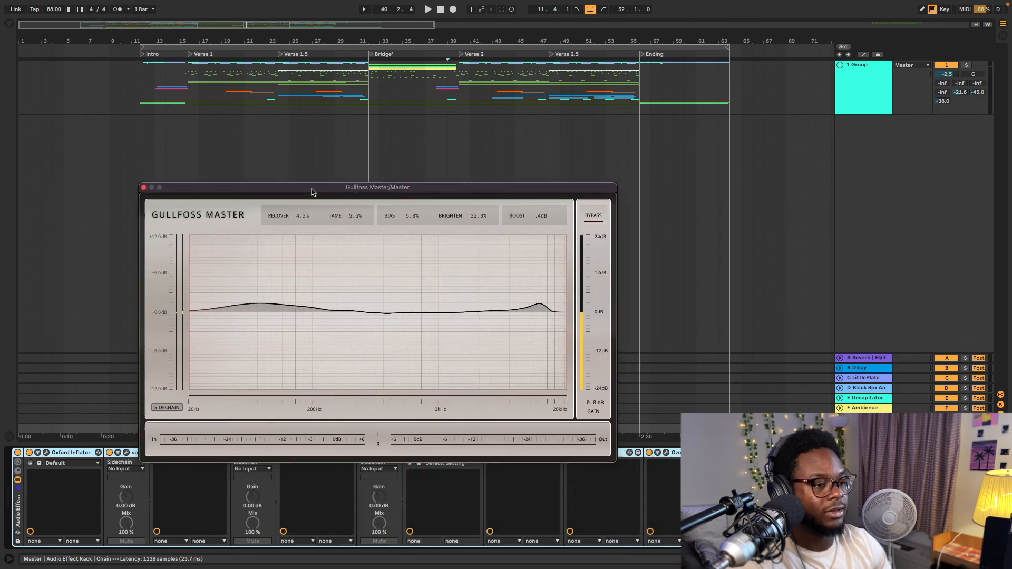
pyautogui.click(144, 188)
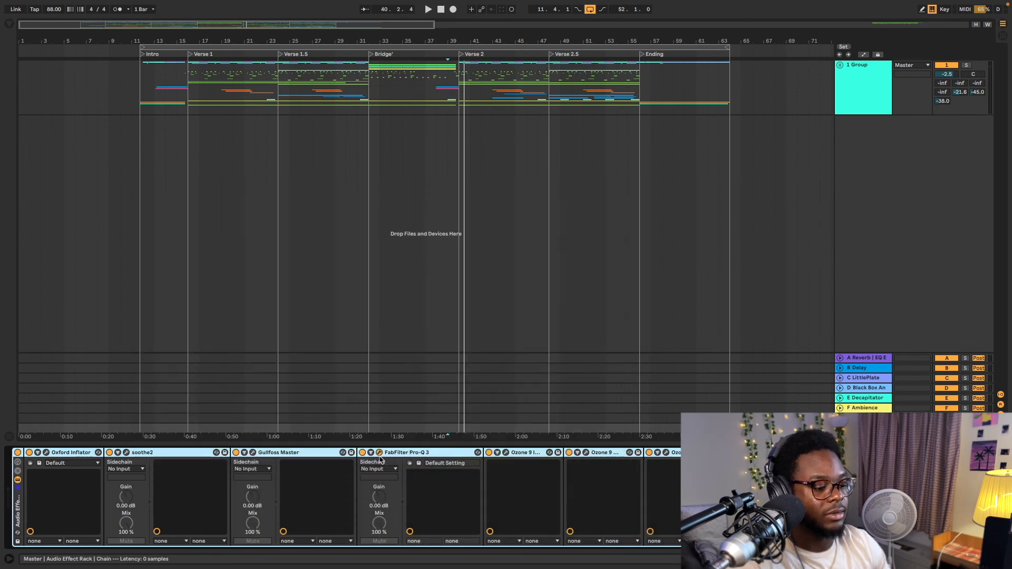
# - Open the Master's FabFilter Pro-Q 3 and audition its 188.68 Hz band in solo during playback
pyautogui.moveTo(461, 258); pyautogui.dragTo(438, 92)
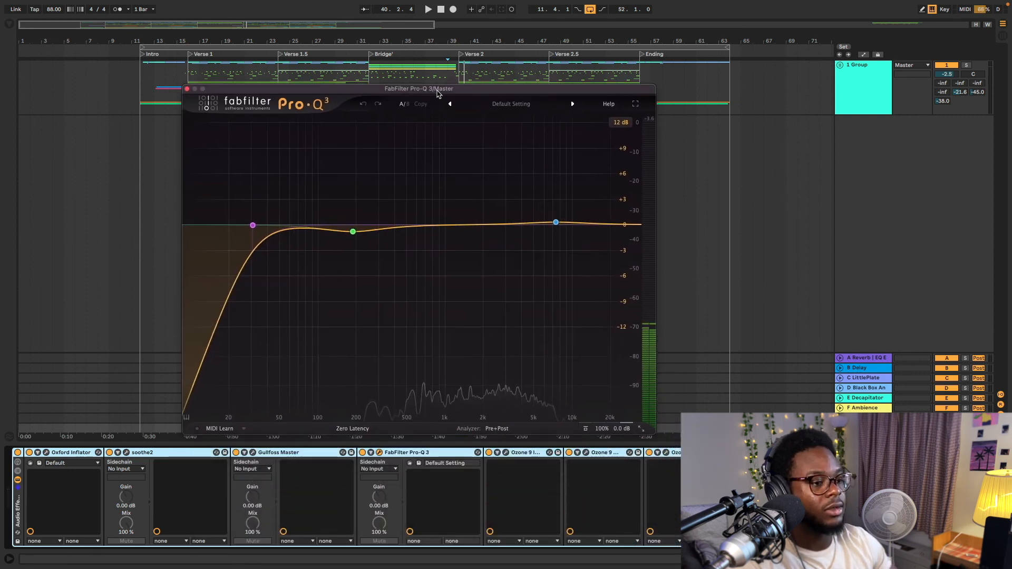
pyautogui.moveTo(356, 230)
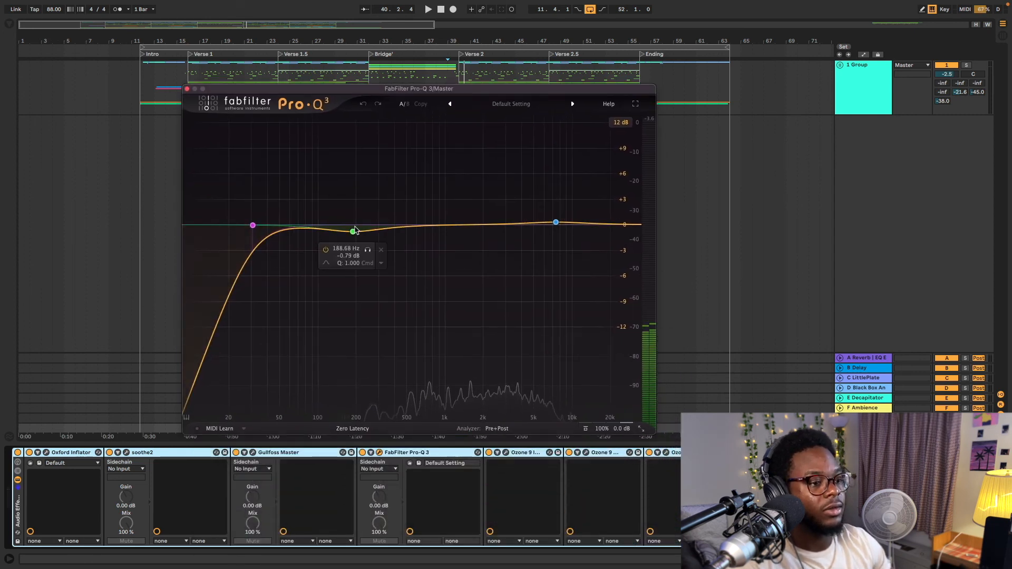
pyautogui.click(368, 250)
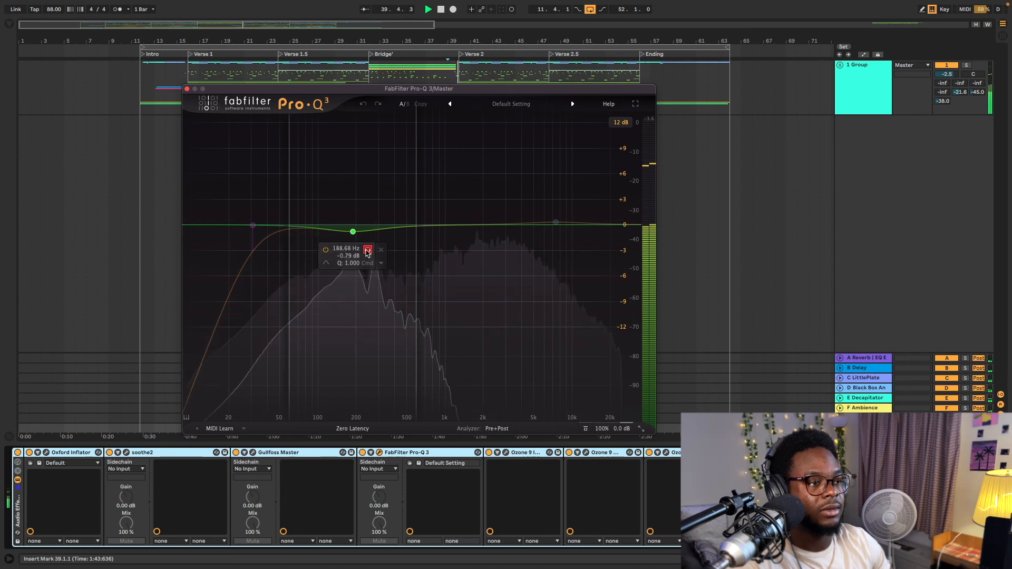
pyautogui.click(368, 251)
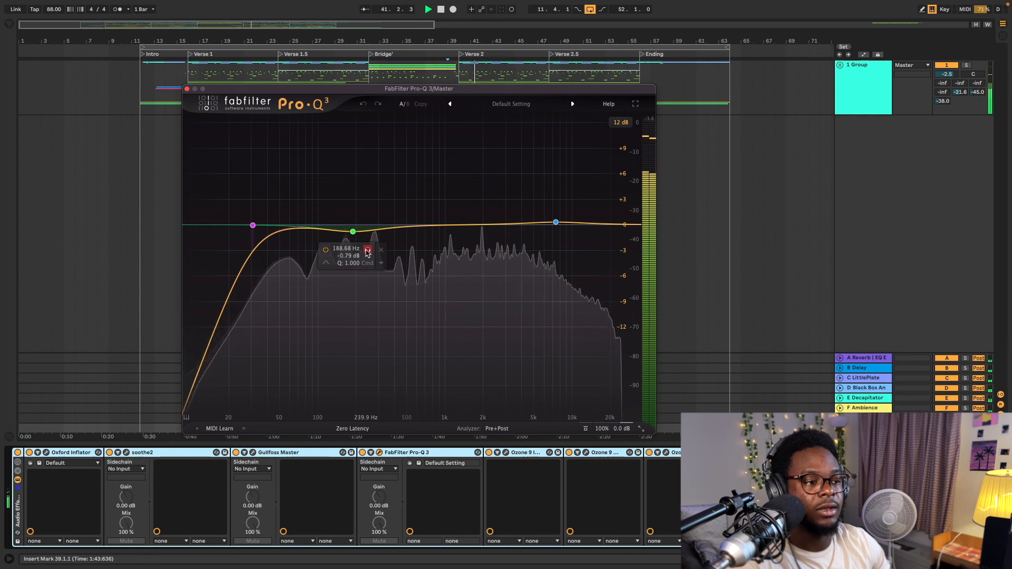
# - Lower the Pro-Q 3 188.68 Hz band's gain to -1.04 dB, stop playback, and close the plug-in window
pyautogui.click(351, 230)
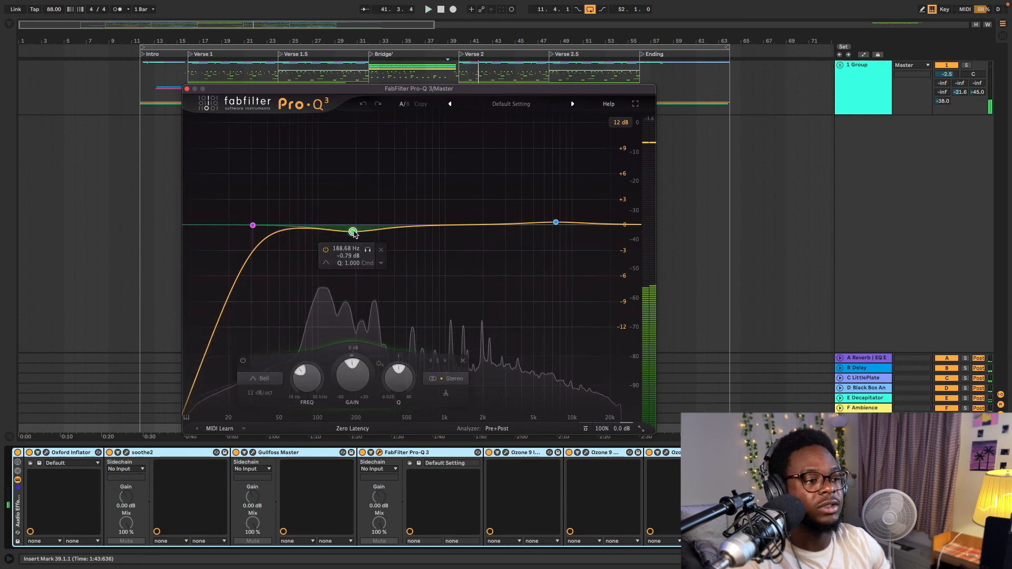
pyautogui.moveTo(352, 384)
pyautogui.mouseDown()
pyautogui.moveTo(342, 328)
pyautogui.moveTo(341, 419)
pyautogui.moveTo(346, 401)
pyautogui.mouseUp()
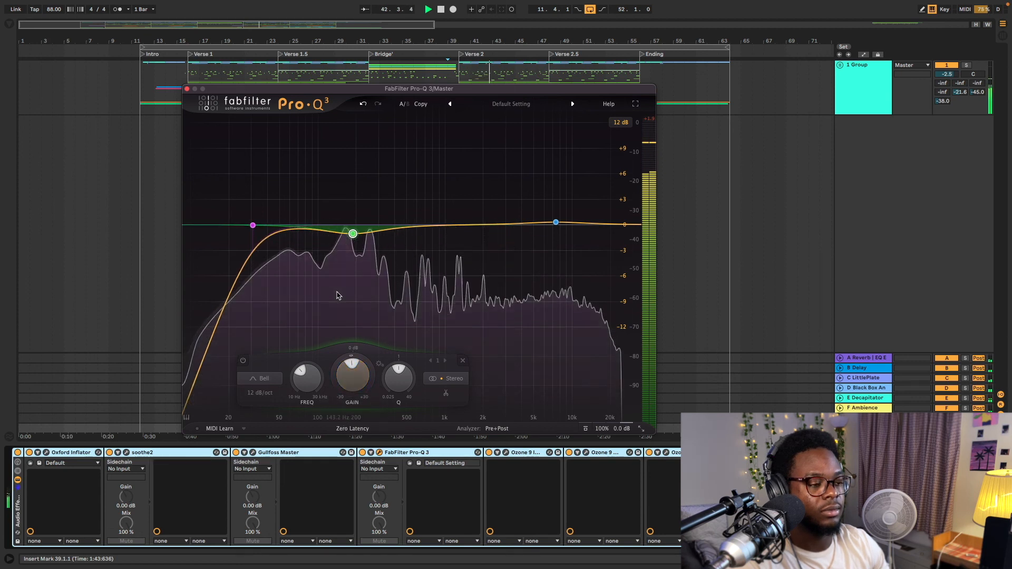
pyautogui.press('space')
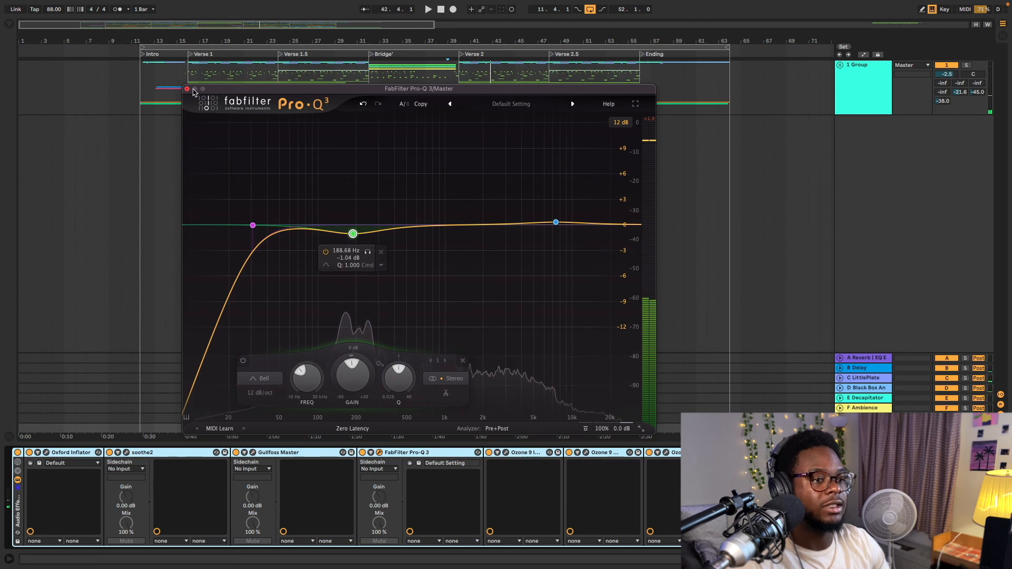
pyautogui.click(187, 89)
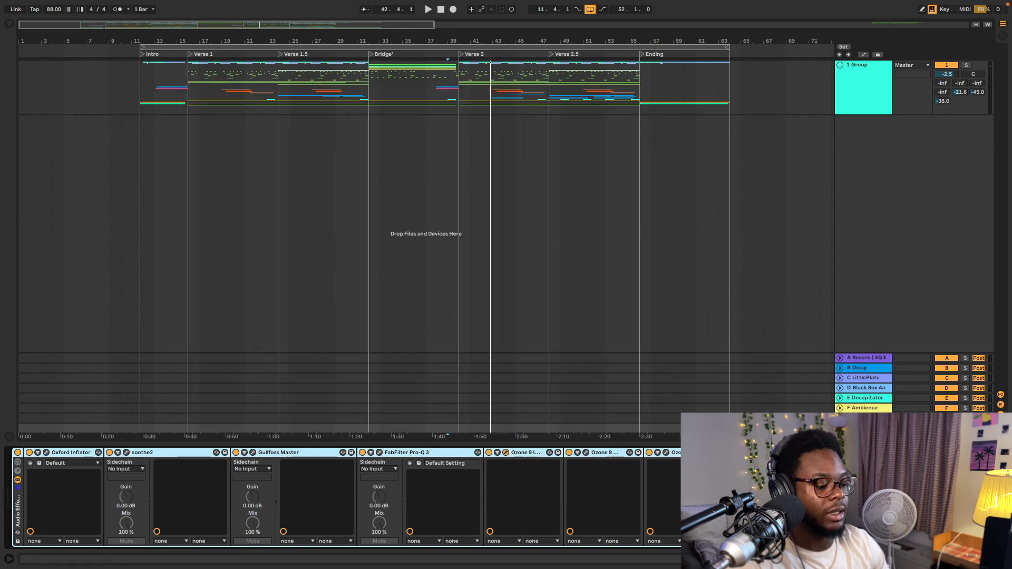
# - Audition bands of the Master's first Ozone 9 Imager in solo from the end of the Bridge, and close its window
pyautogui.moveTo(520, 567); pyautogui.dragTo(446, 111)
pyautogui.press('space')
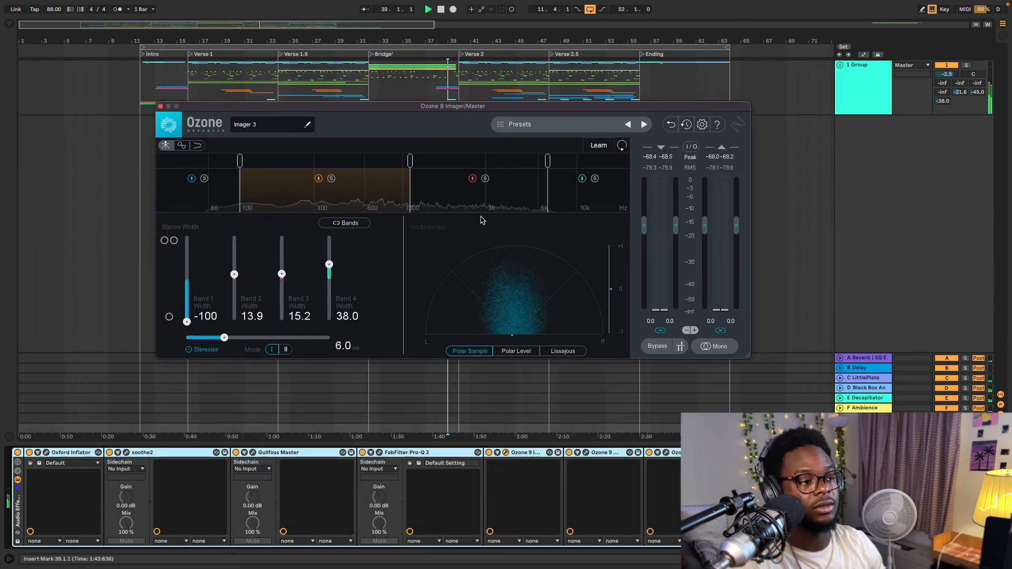
pyautogui.click(596, 179)
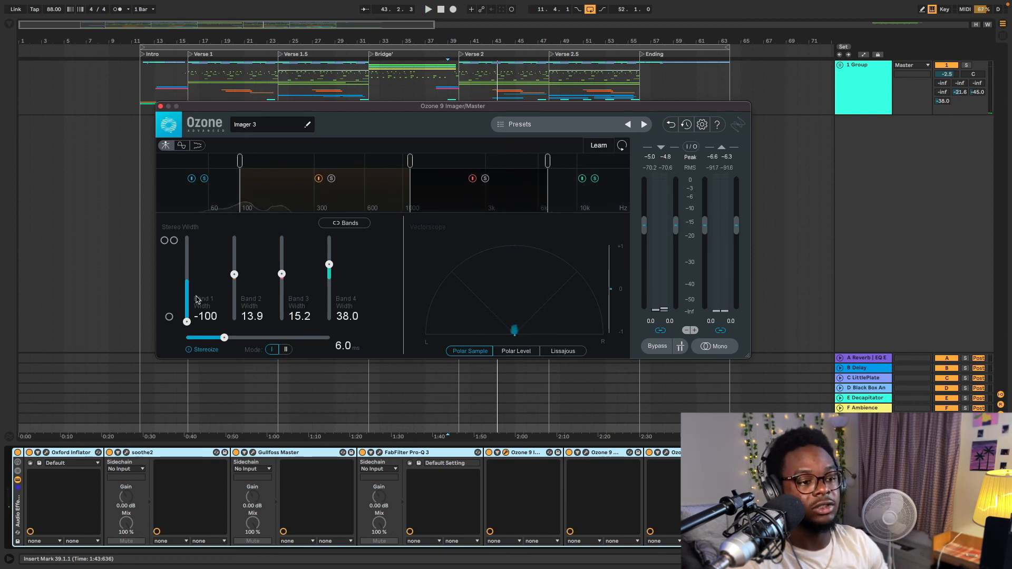
pyautogui.click(161, 107)
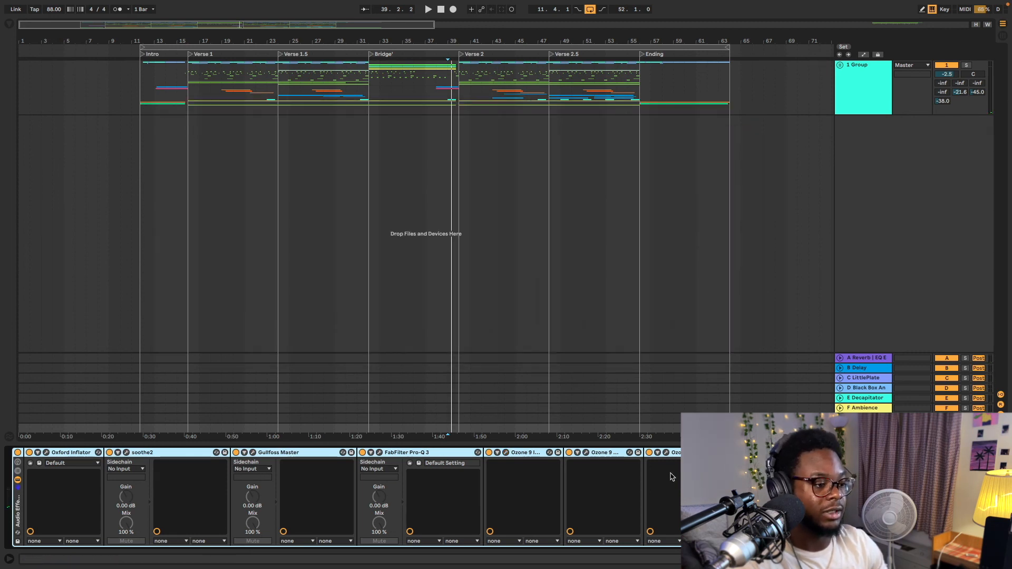